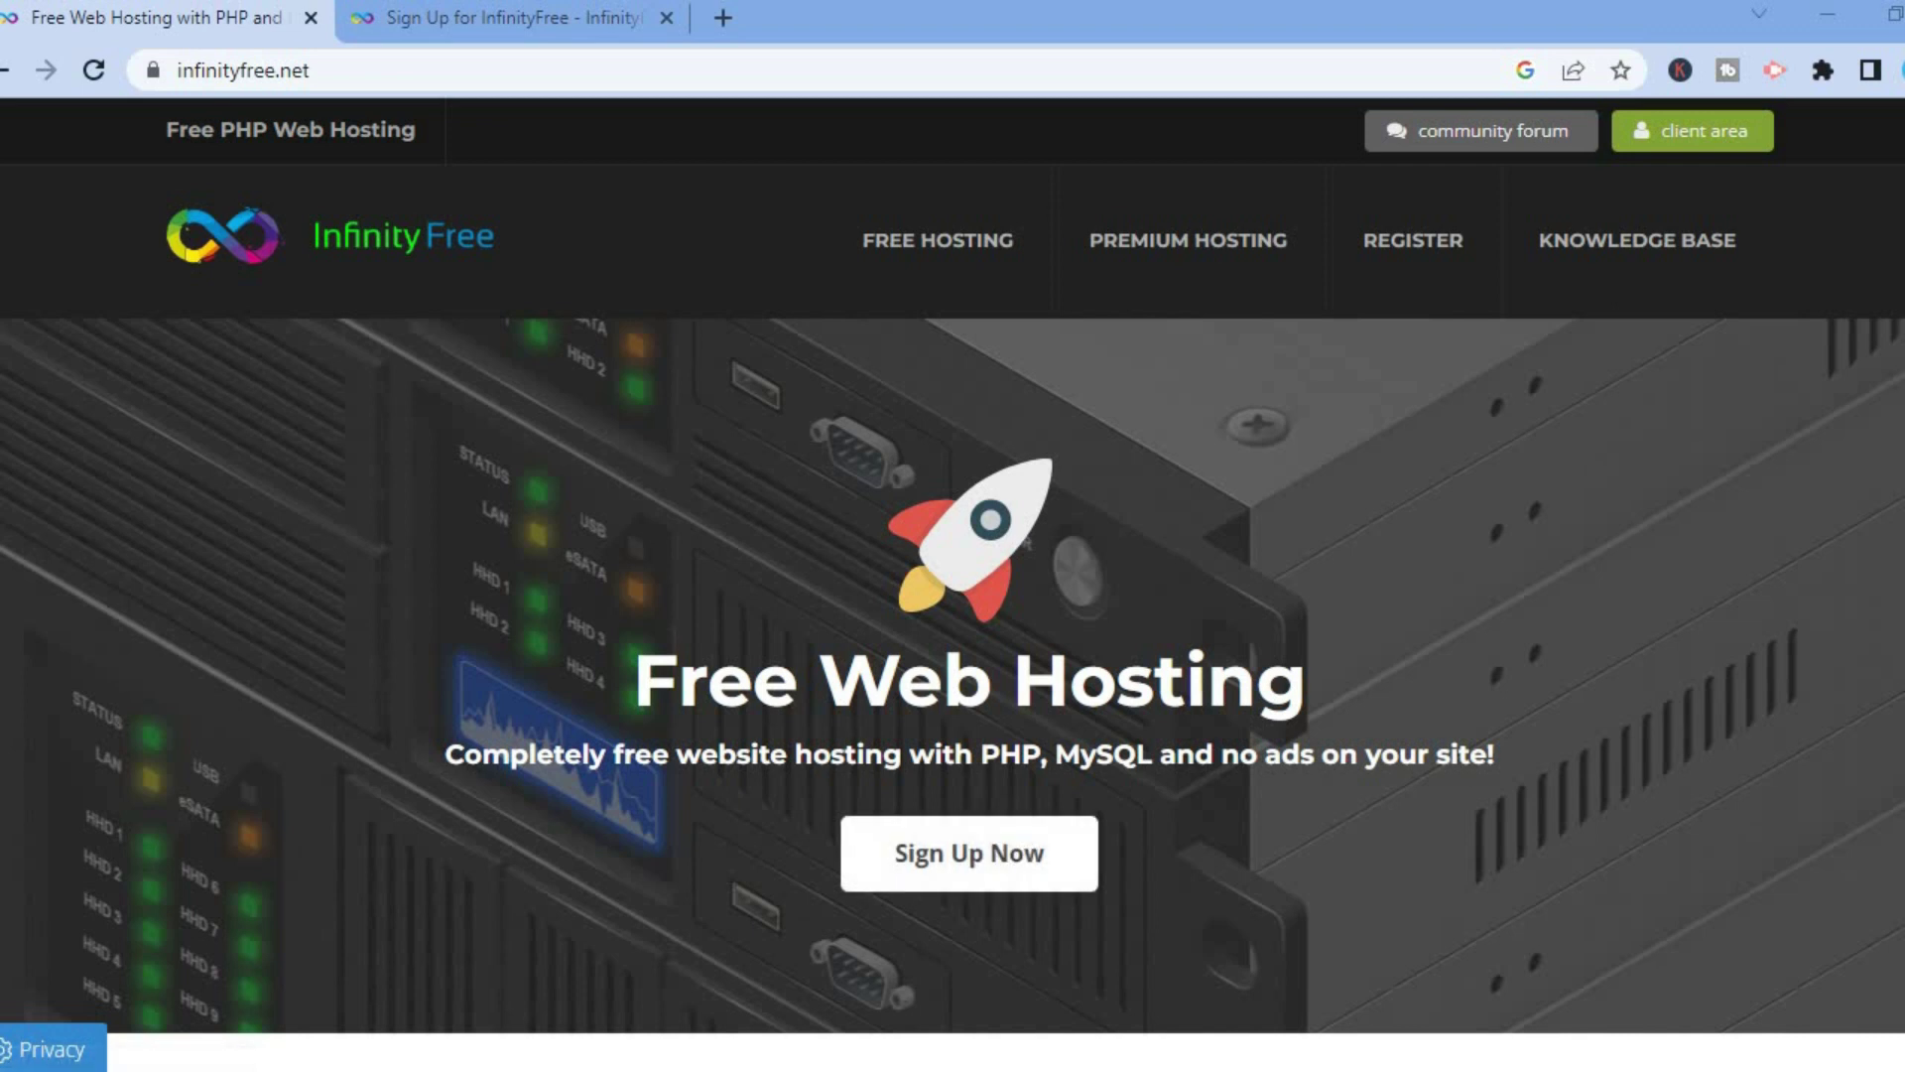
- Switch to the InfinityFree sign-up page to register for the client area
left_click(528, 33)
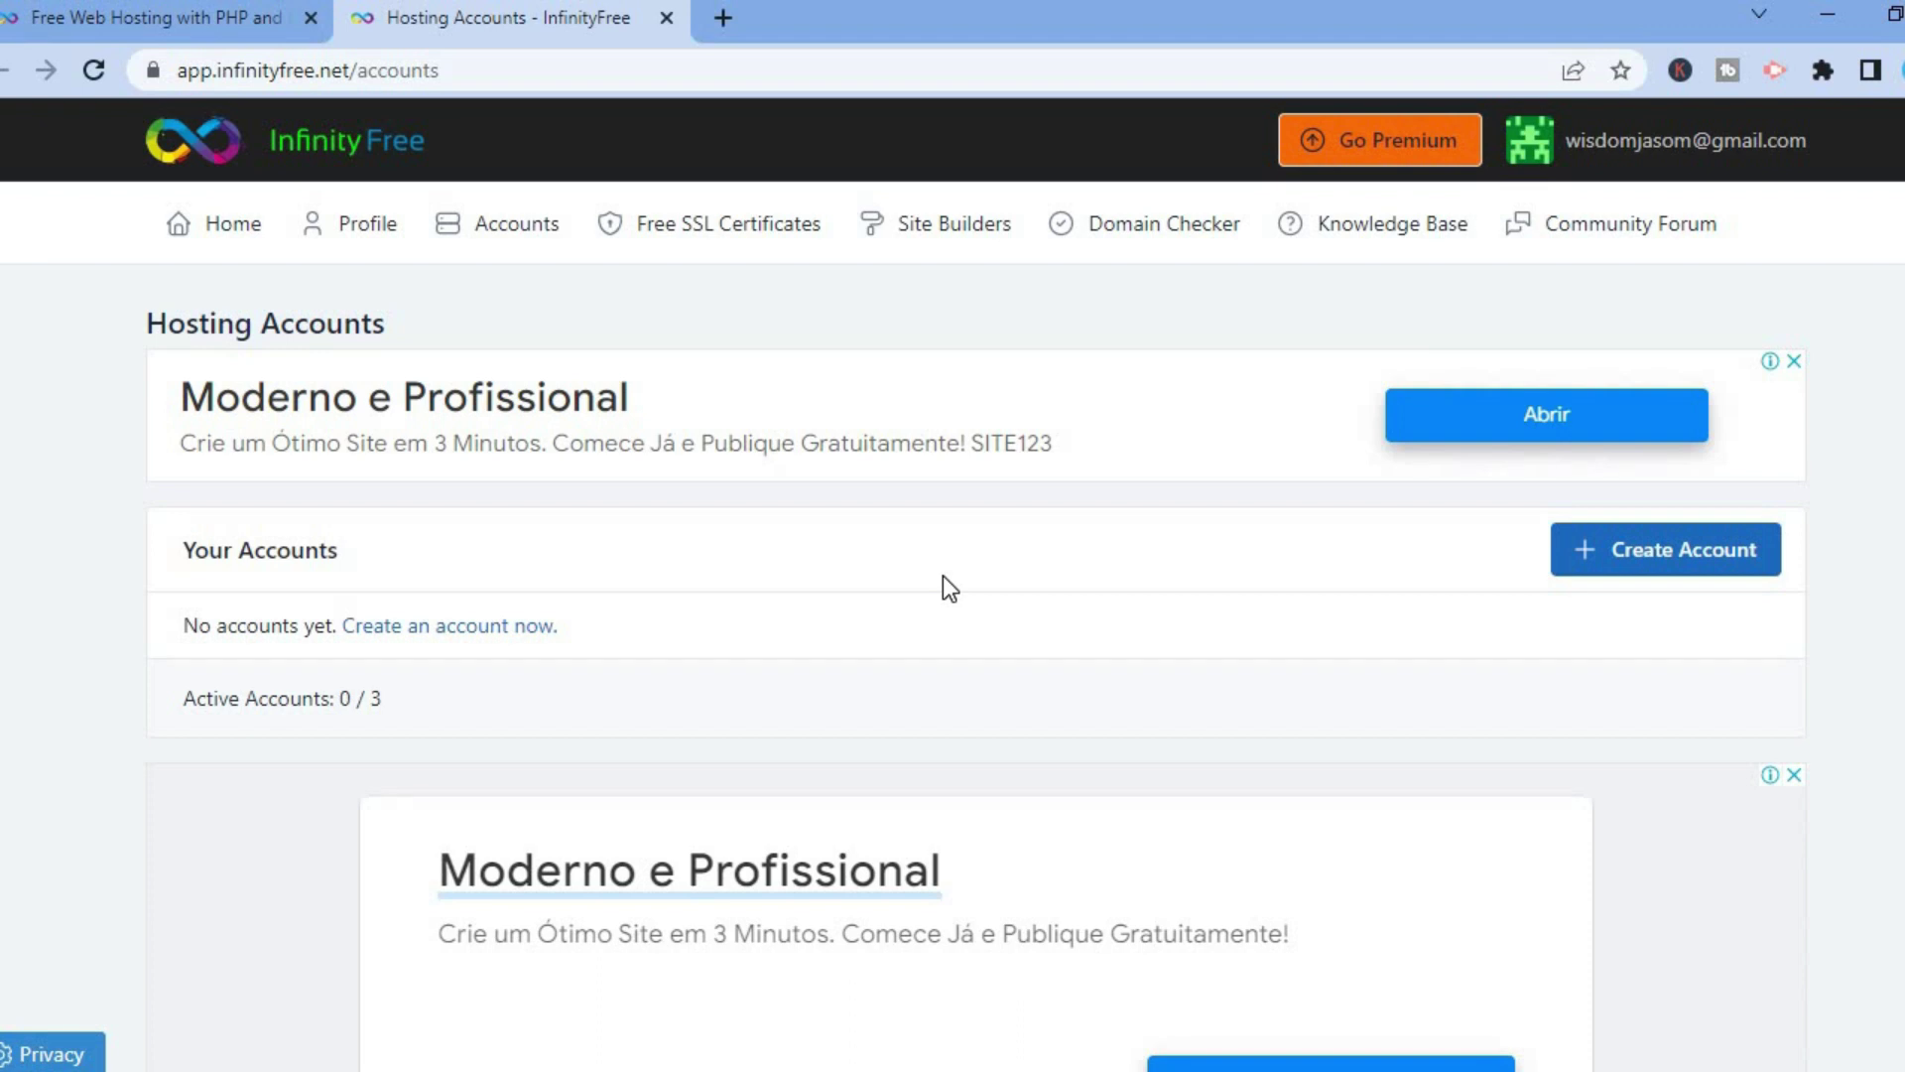
- Start a new hosting account on free subdomain simpleanswerss.42web.io and check its availability
left_click(1608, 552)
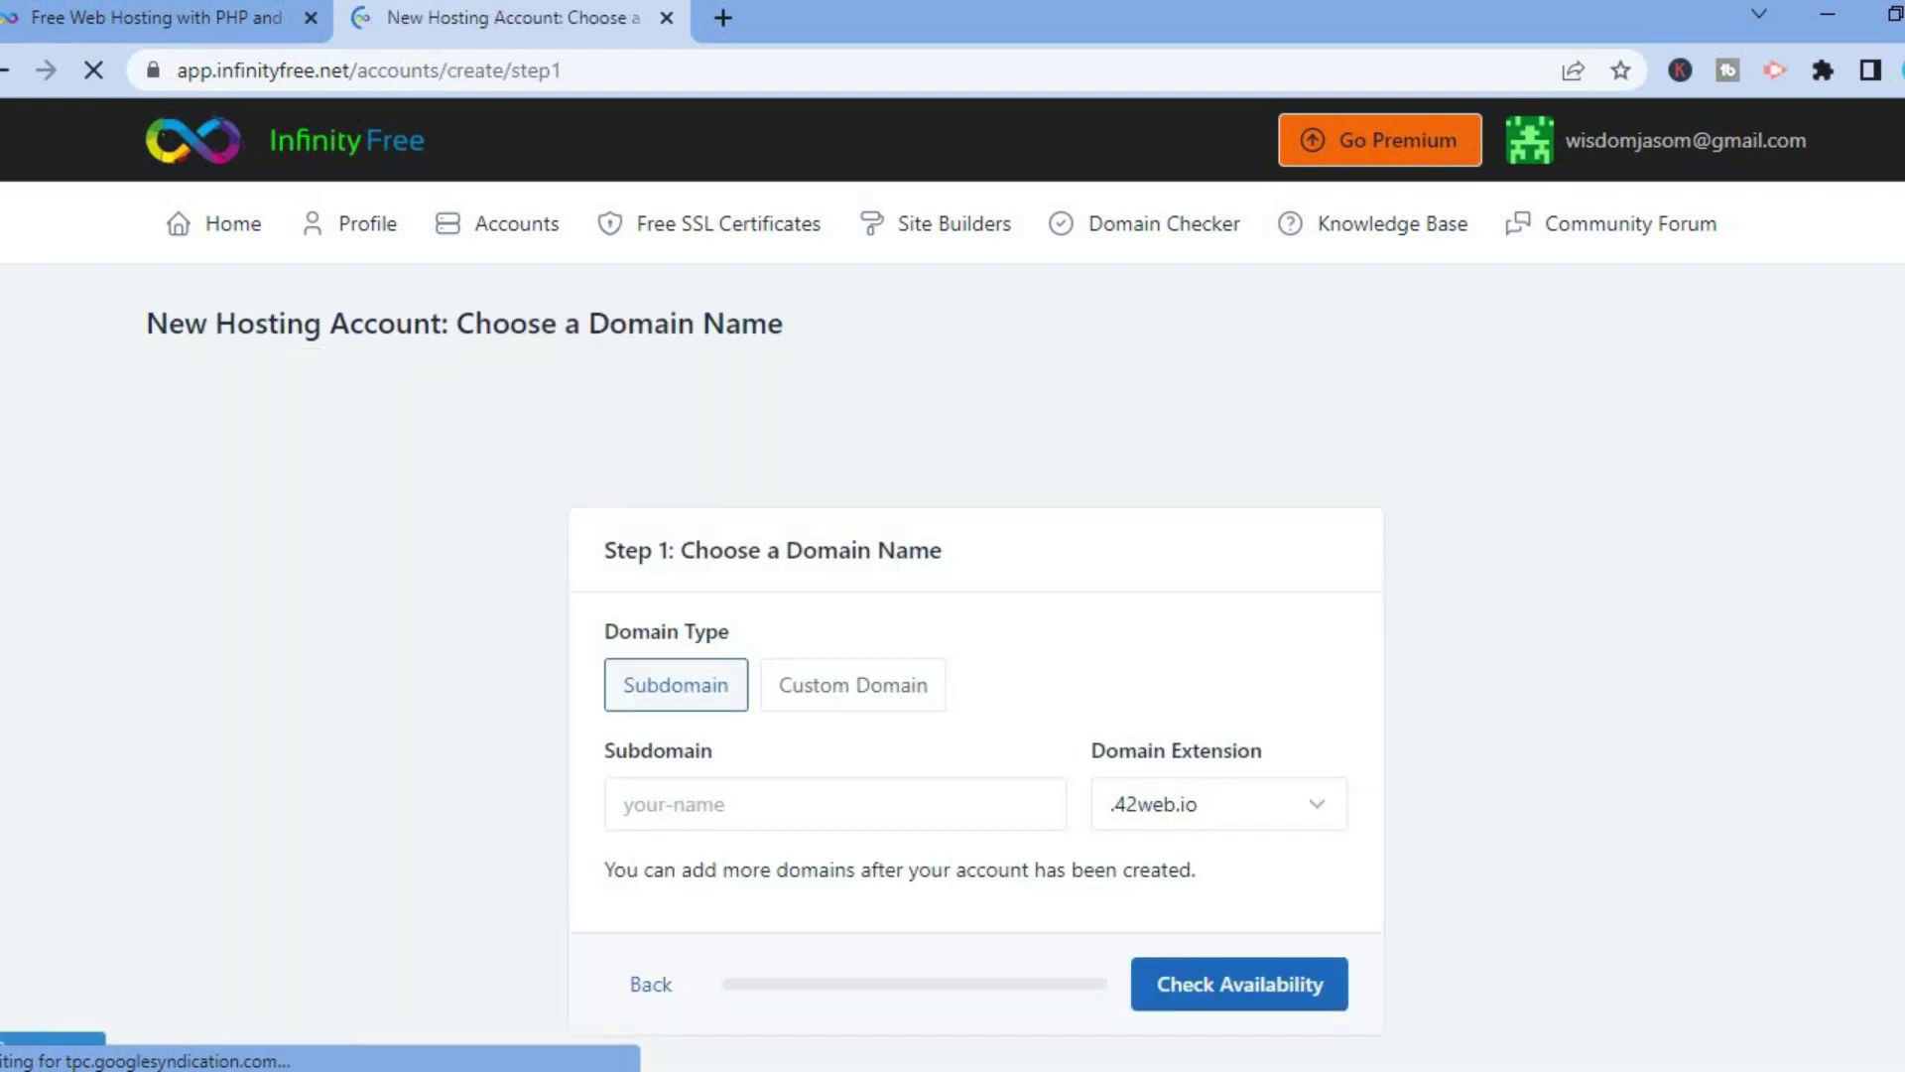
scroll(952, 596, "down", 5)
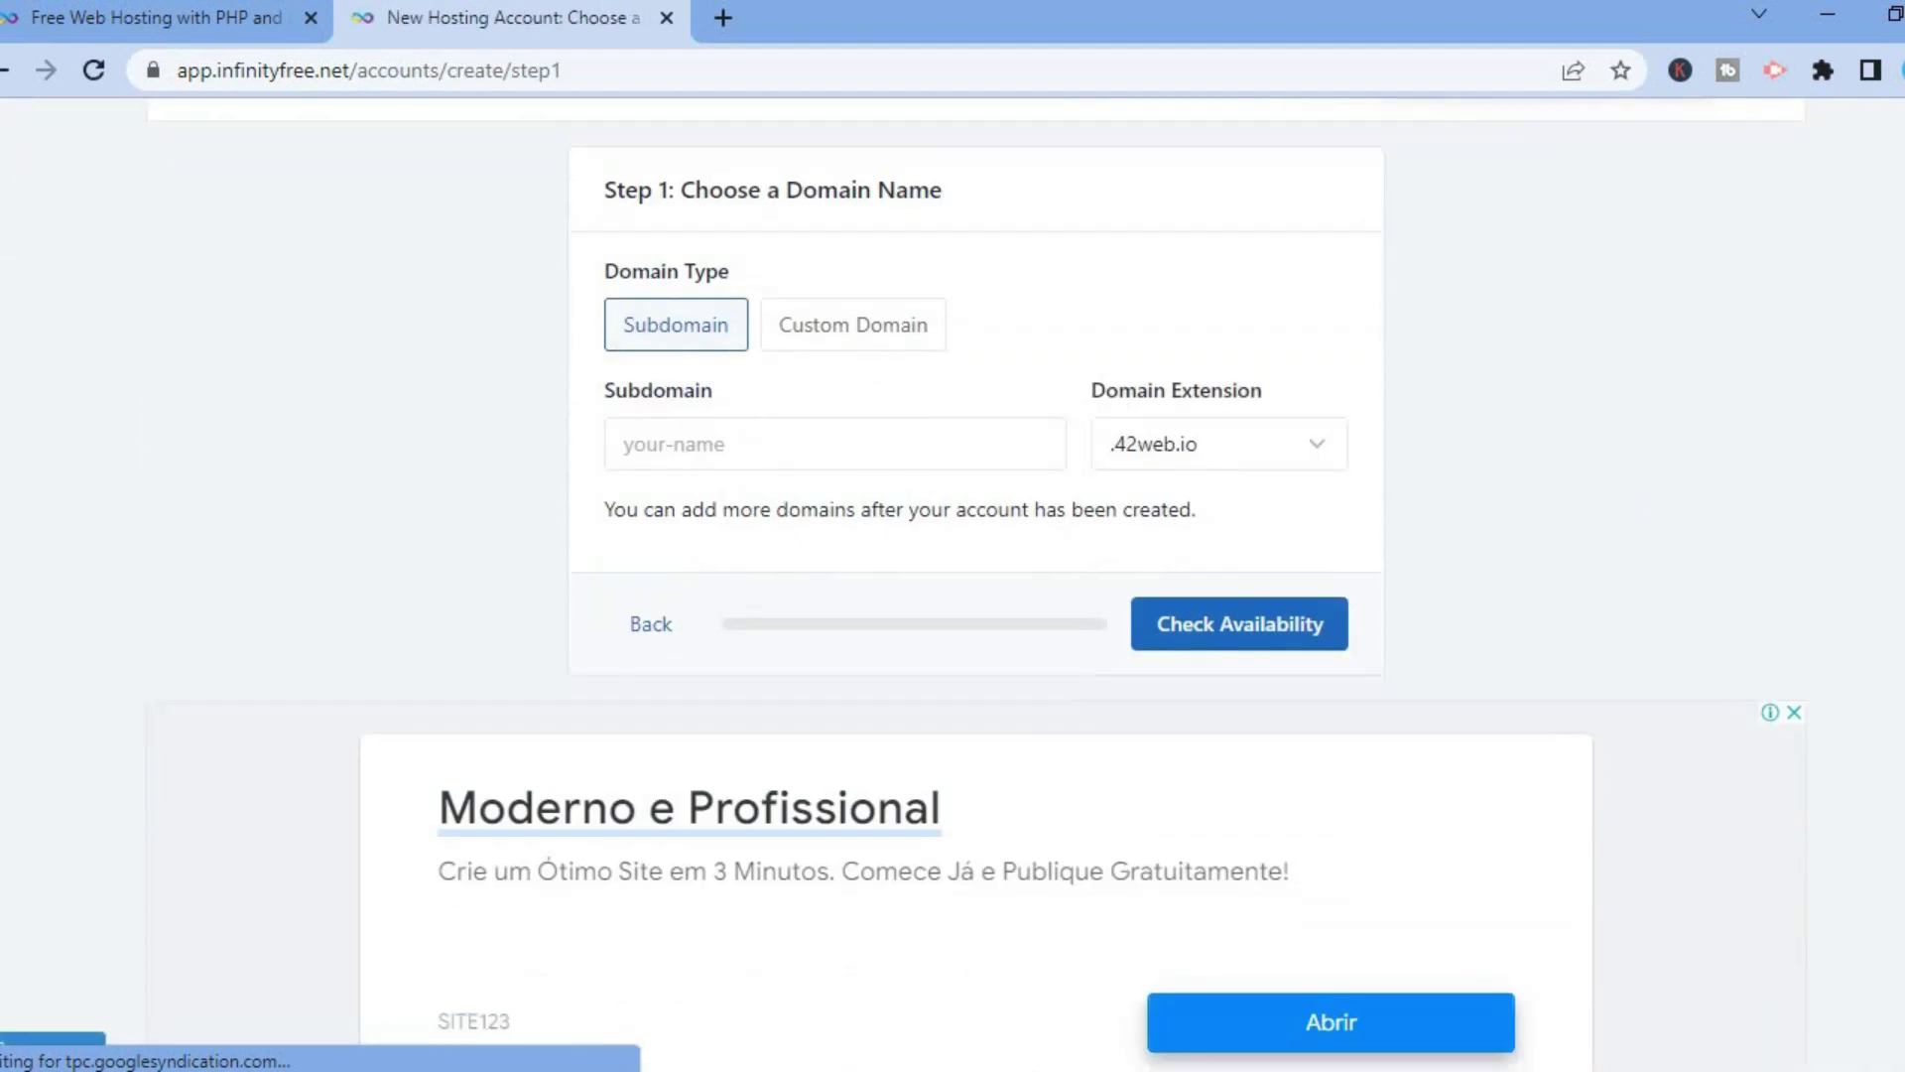
left_click(819, 327)
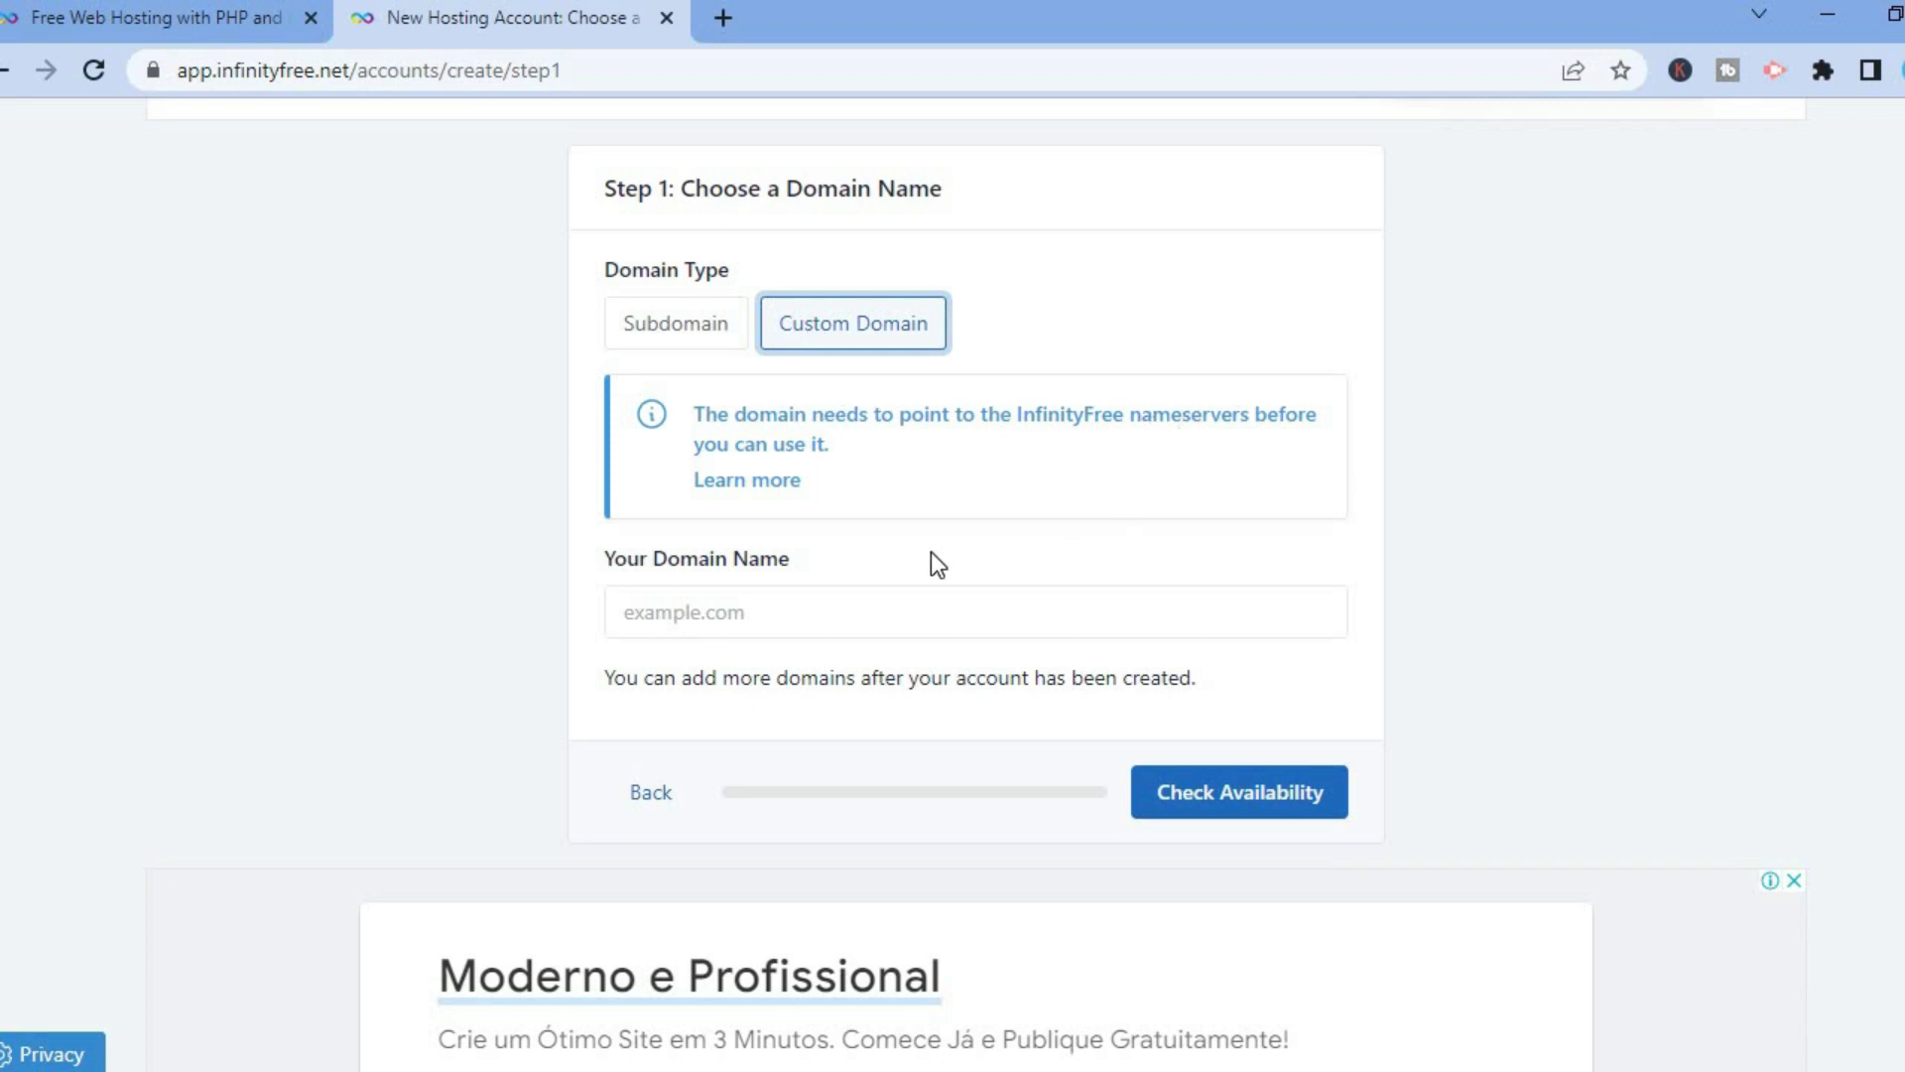
left_click(674, 332)
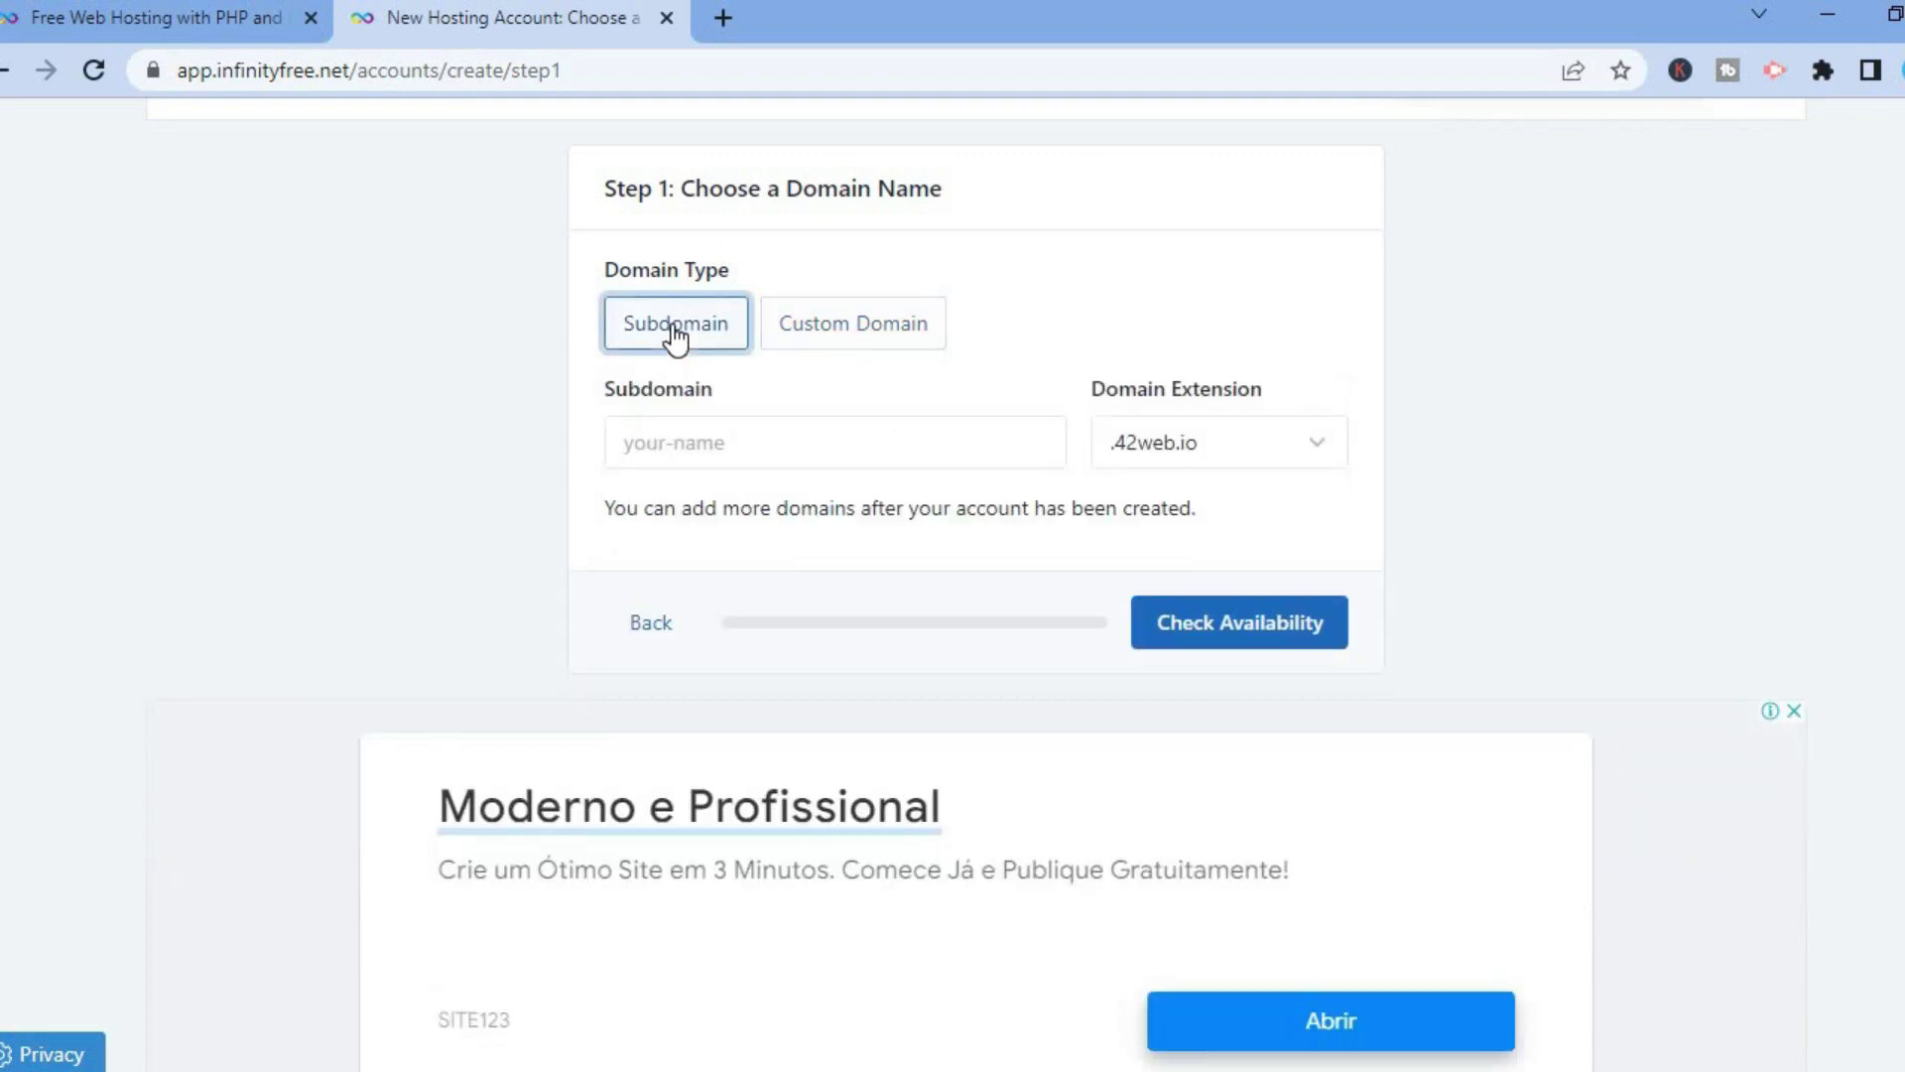
left_click(692, 452)
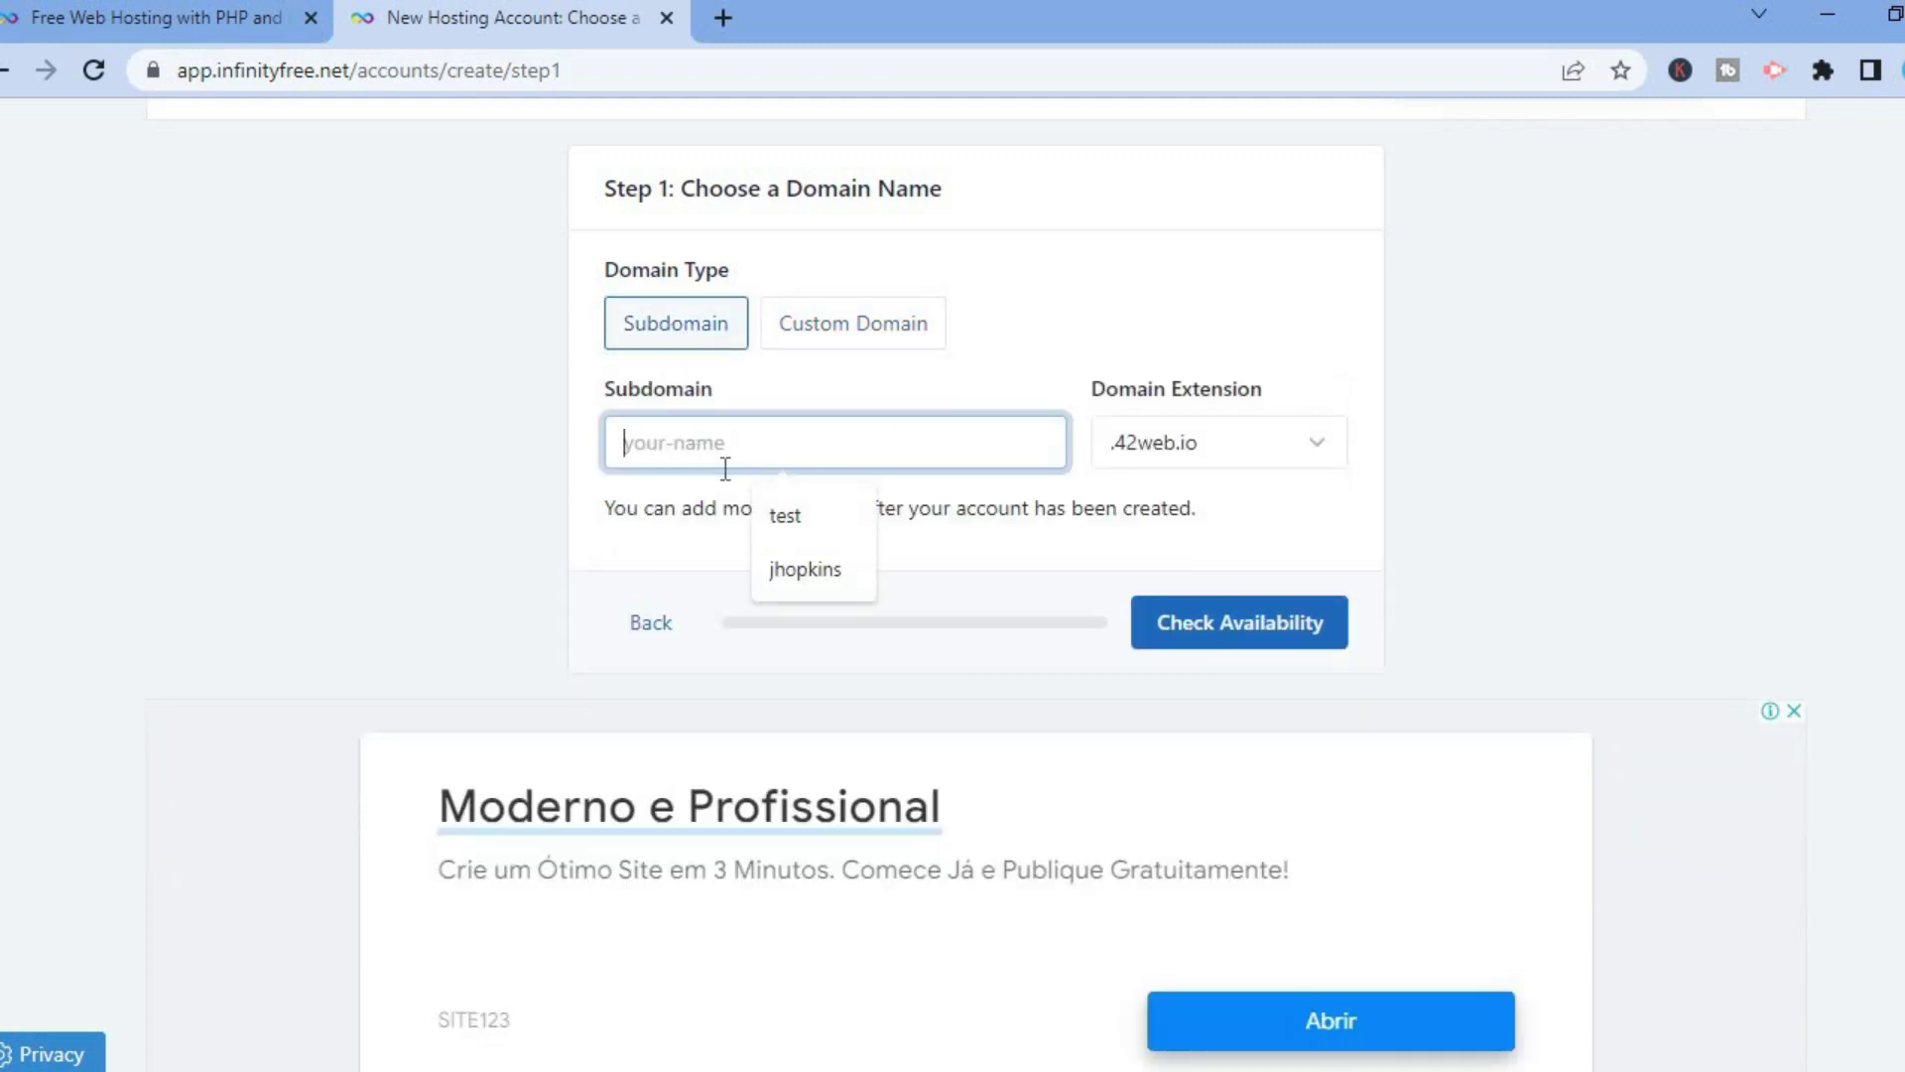
type("simpl")
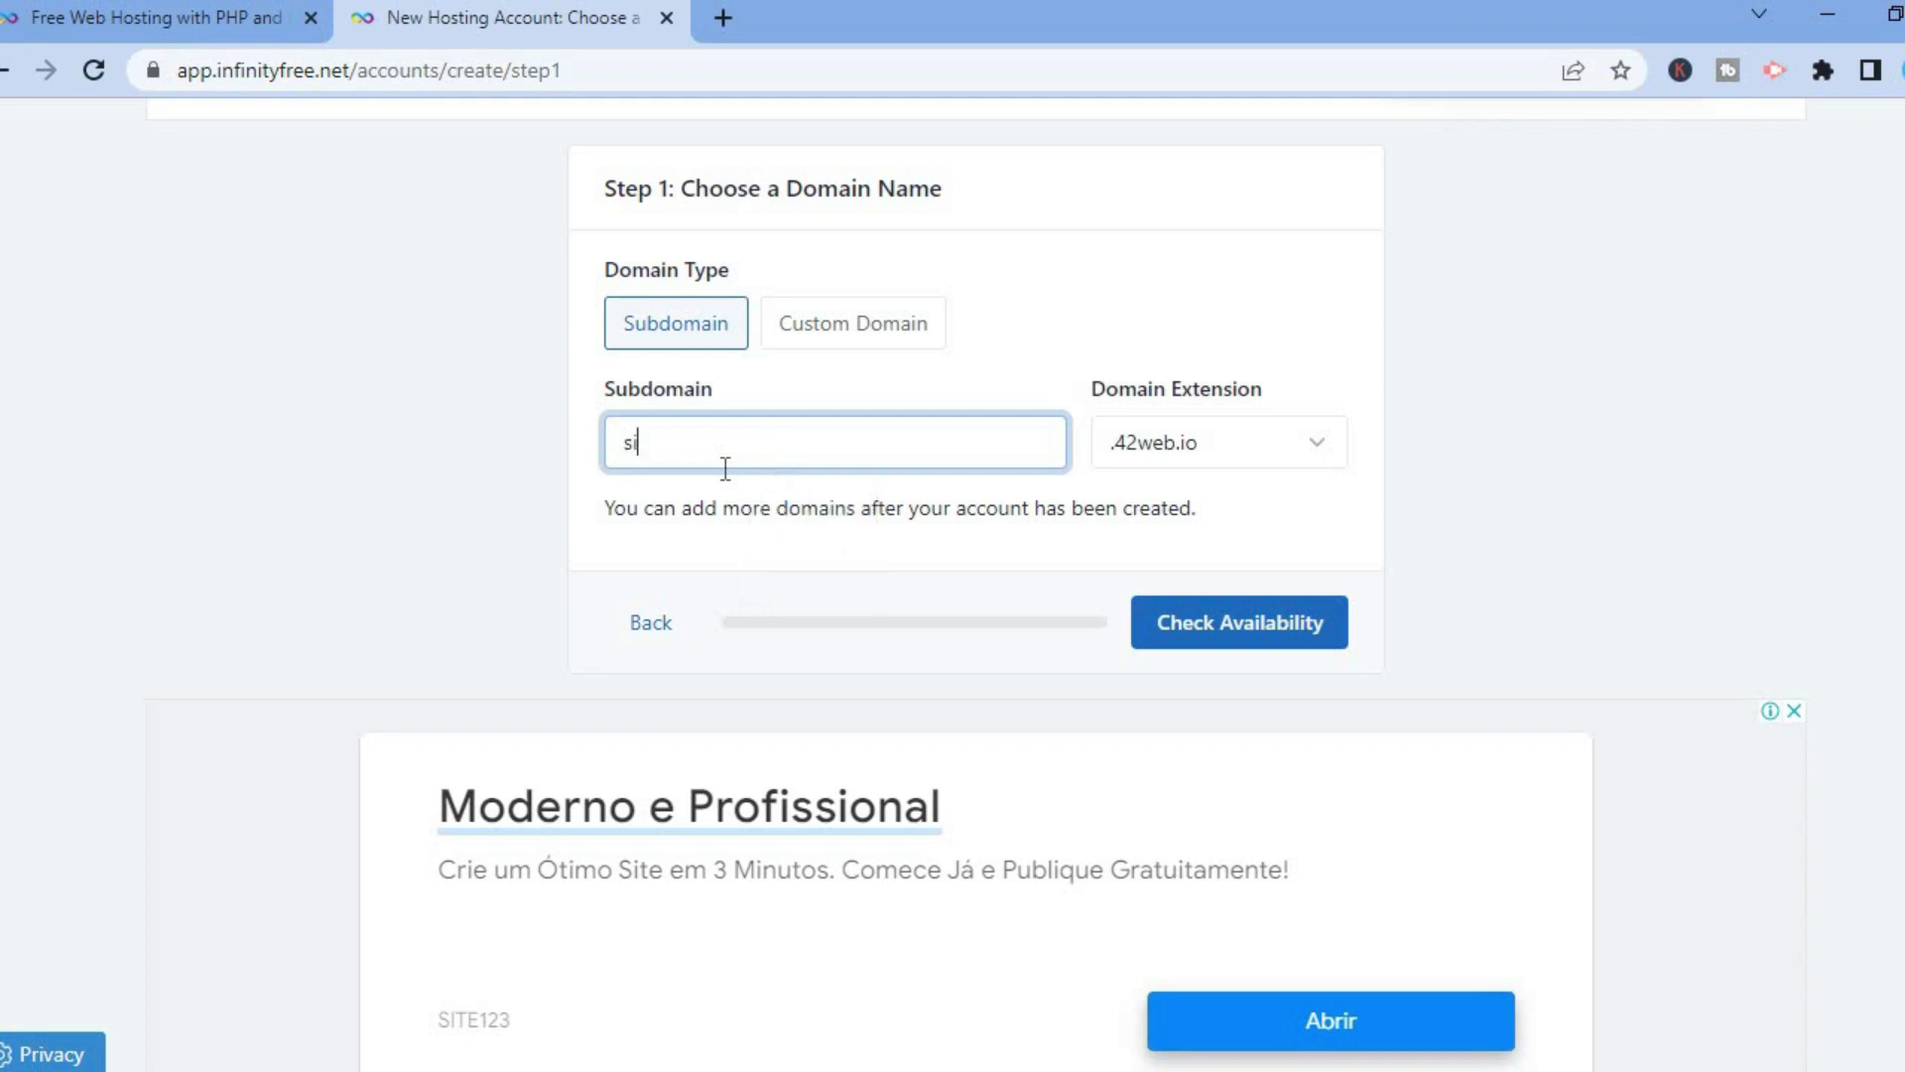
type("eanswerss")
left_click(1223, 643)
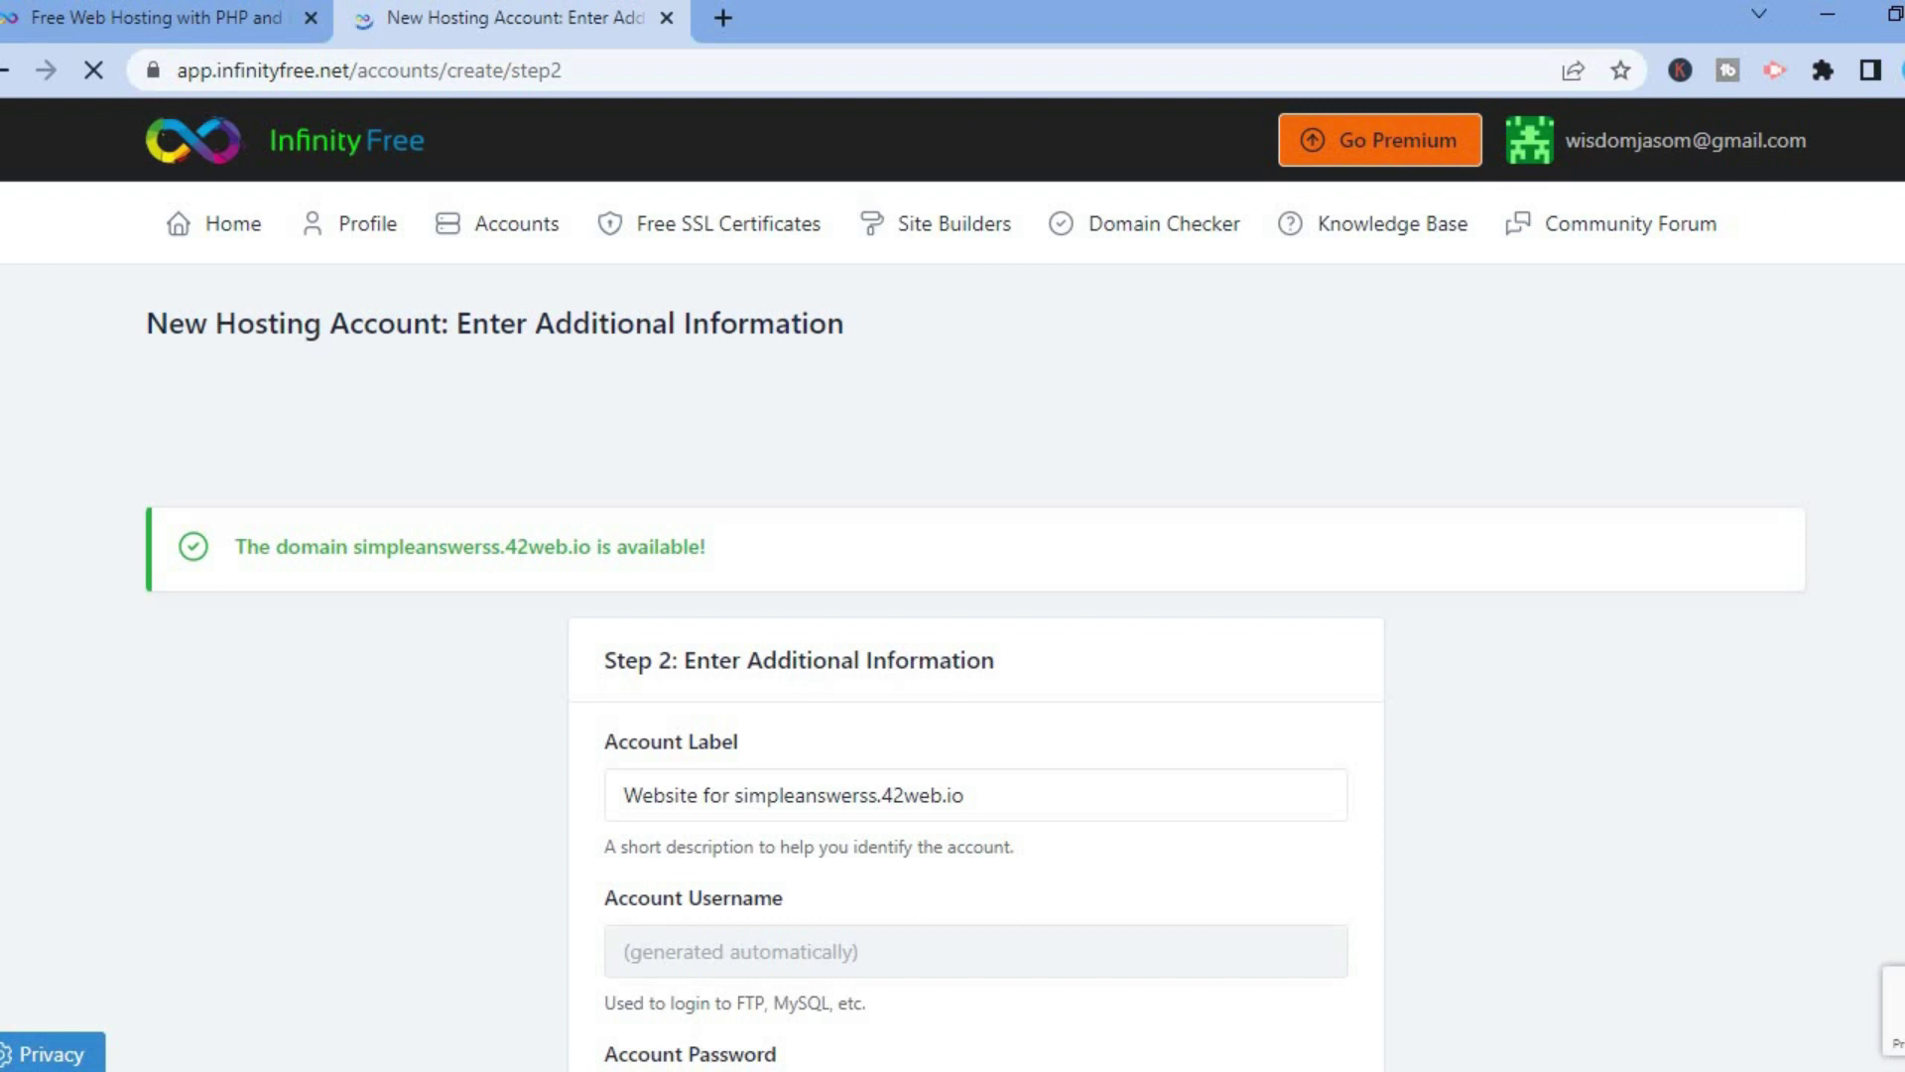
- Fill the account password from the saved autofill and submit the new account
scroll(953, 595, "down", 5)
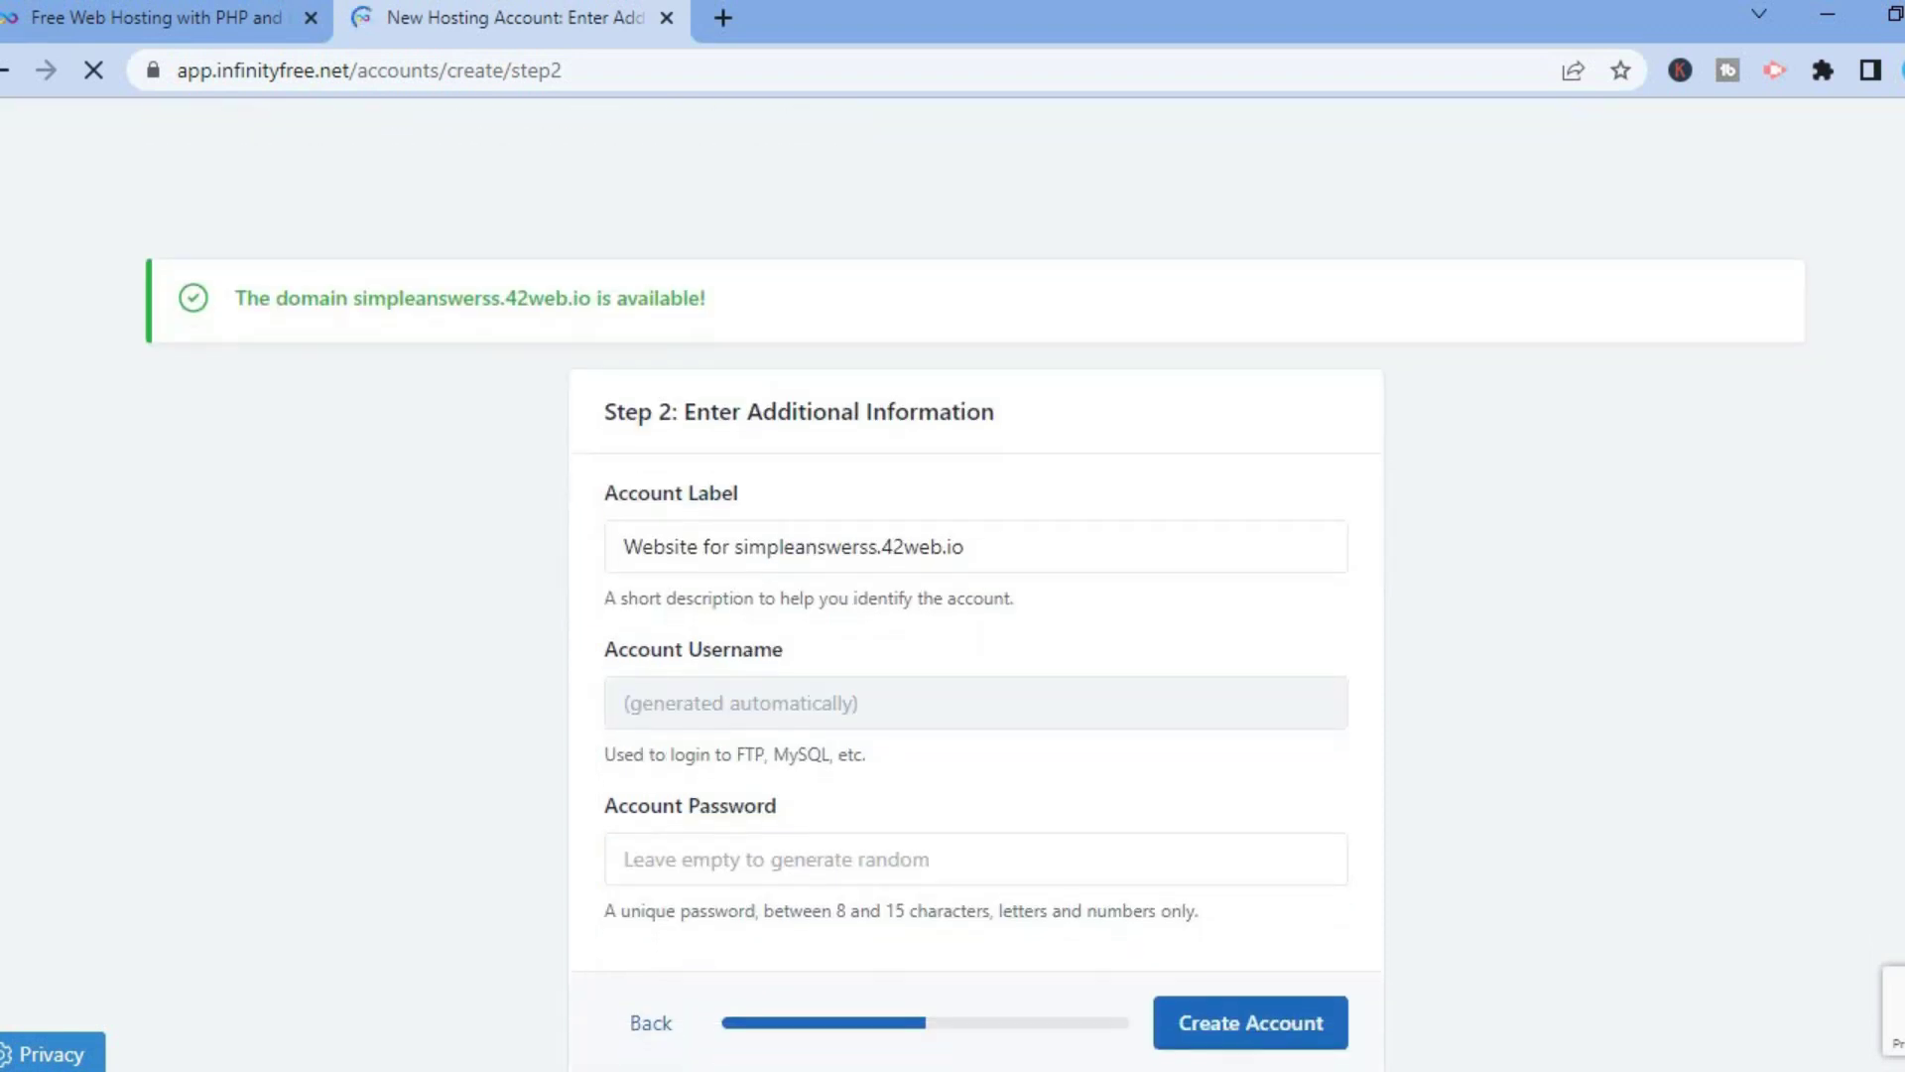
scroll(953, 596, "down", 1)
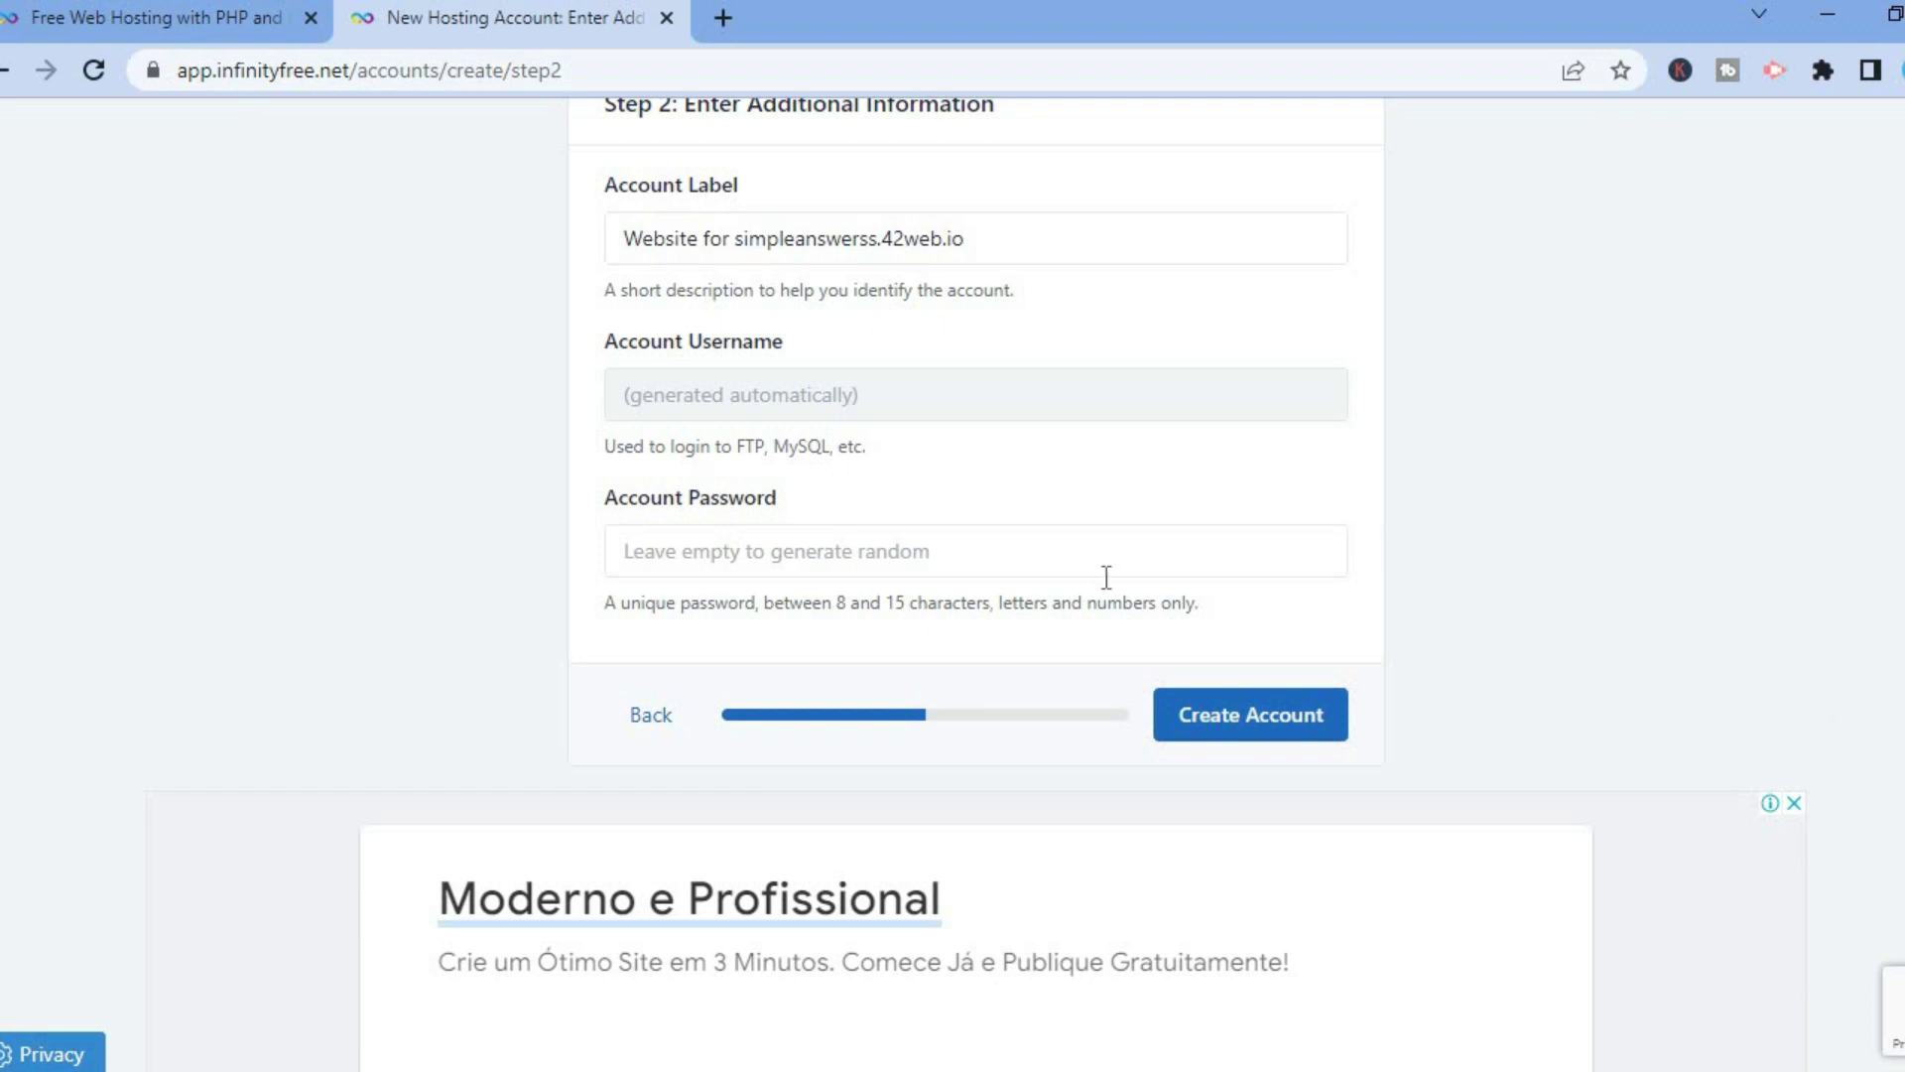
left_click(768, 551)
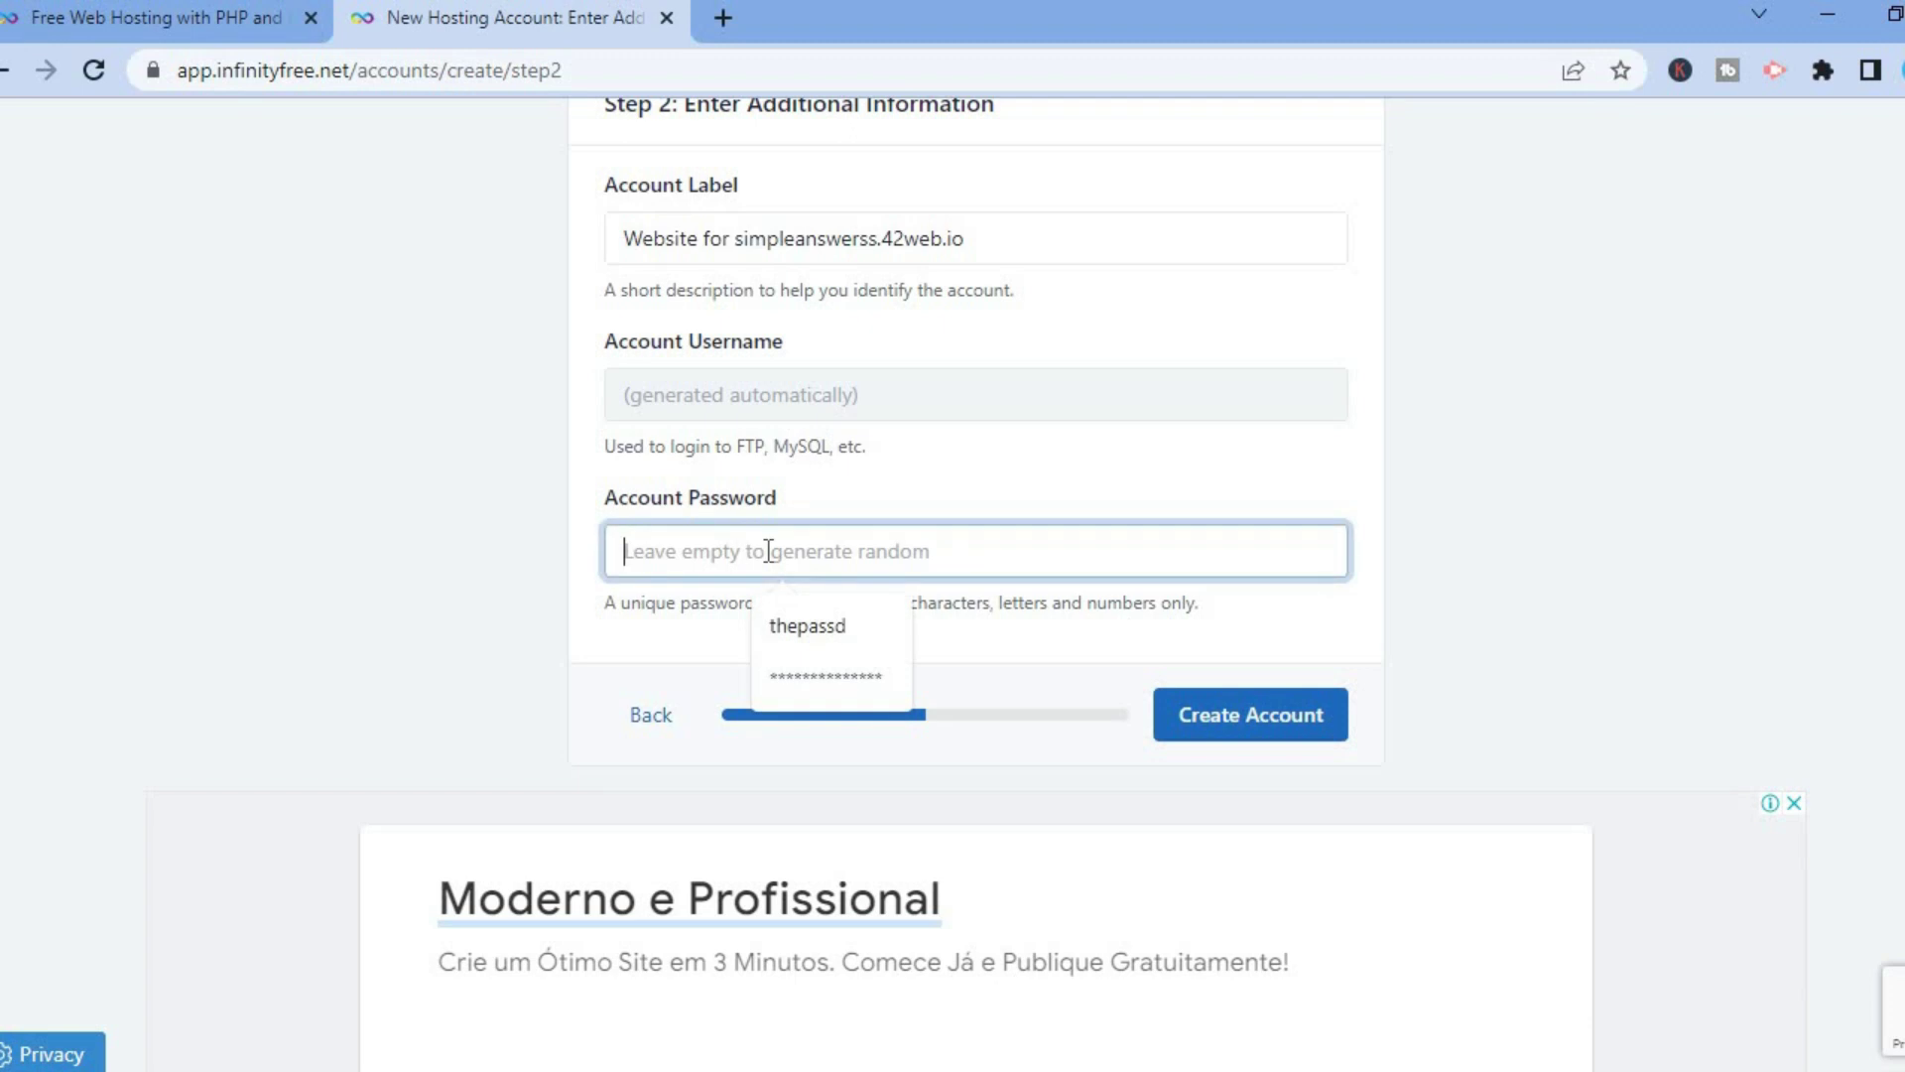
left_click(836, 643)
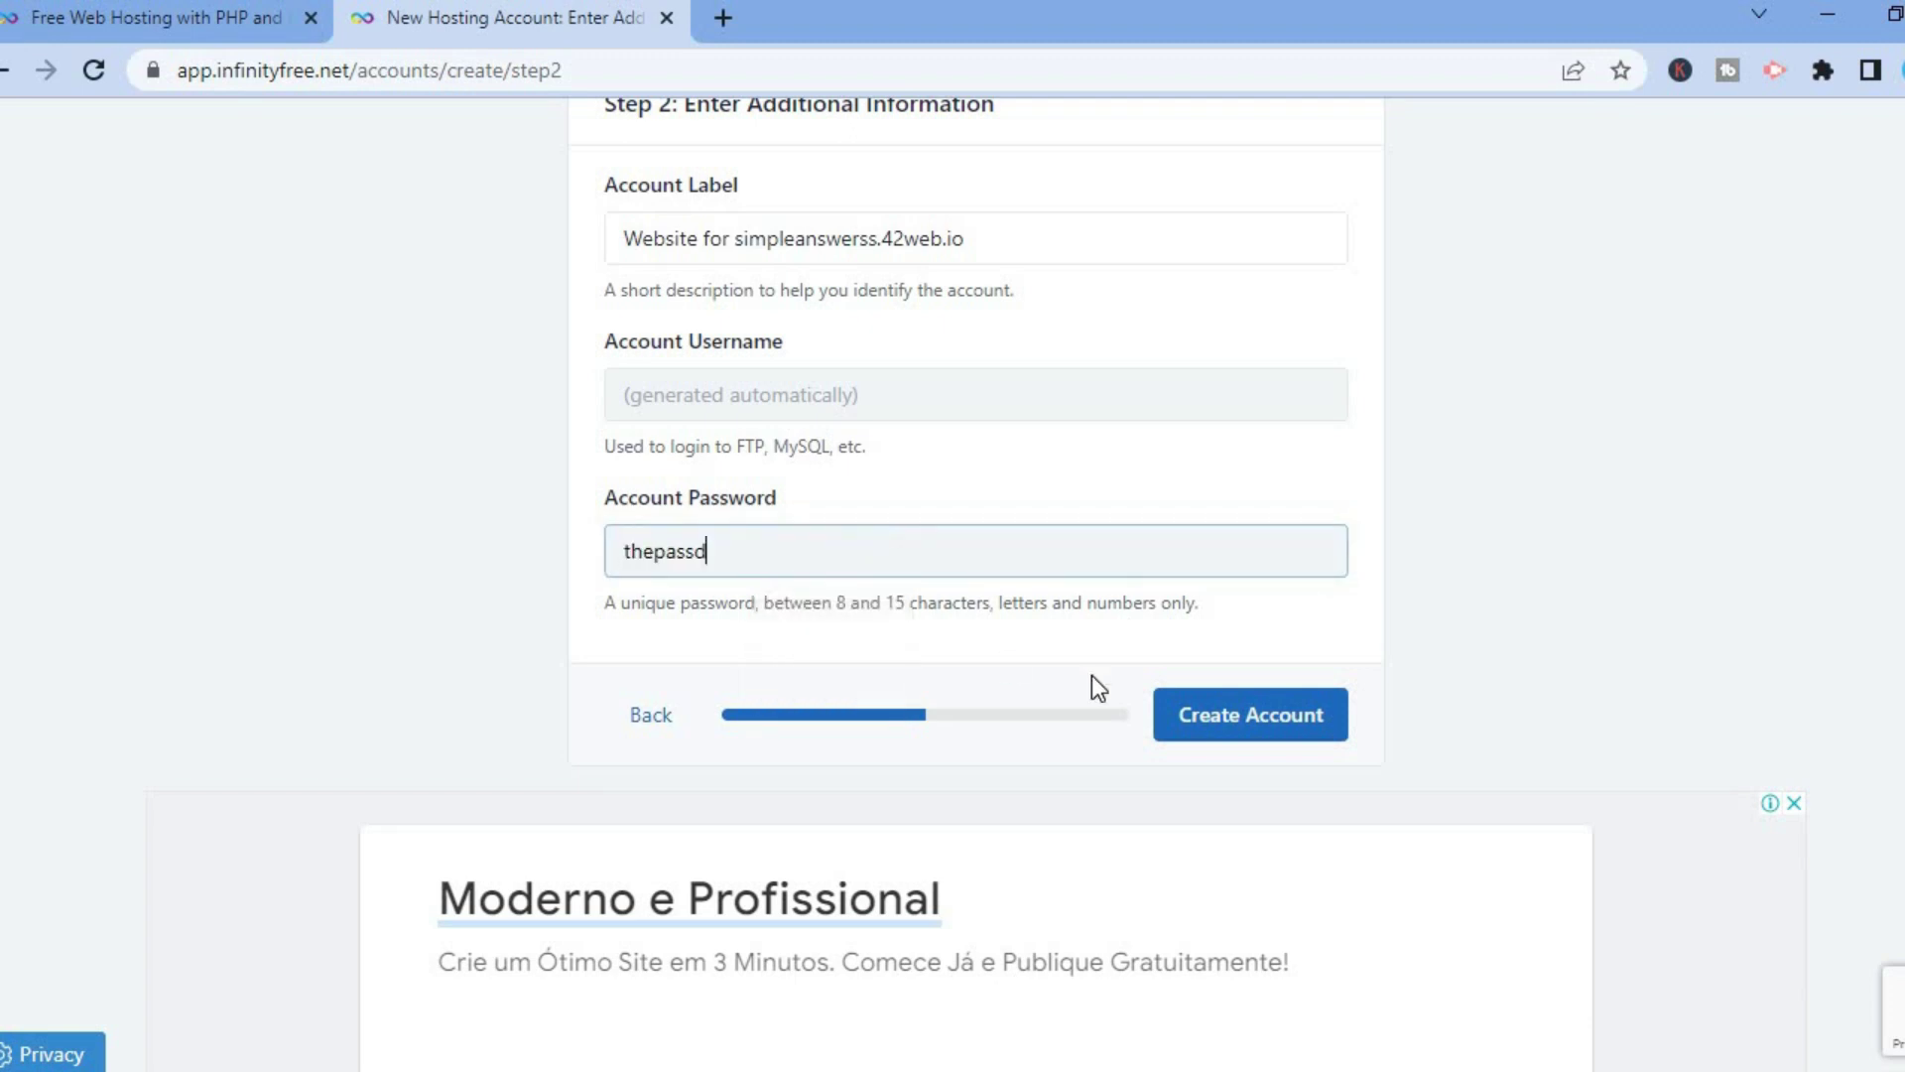
left_click(1253, 716)
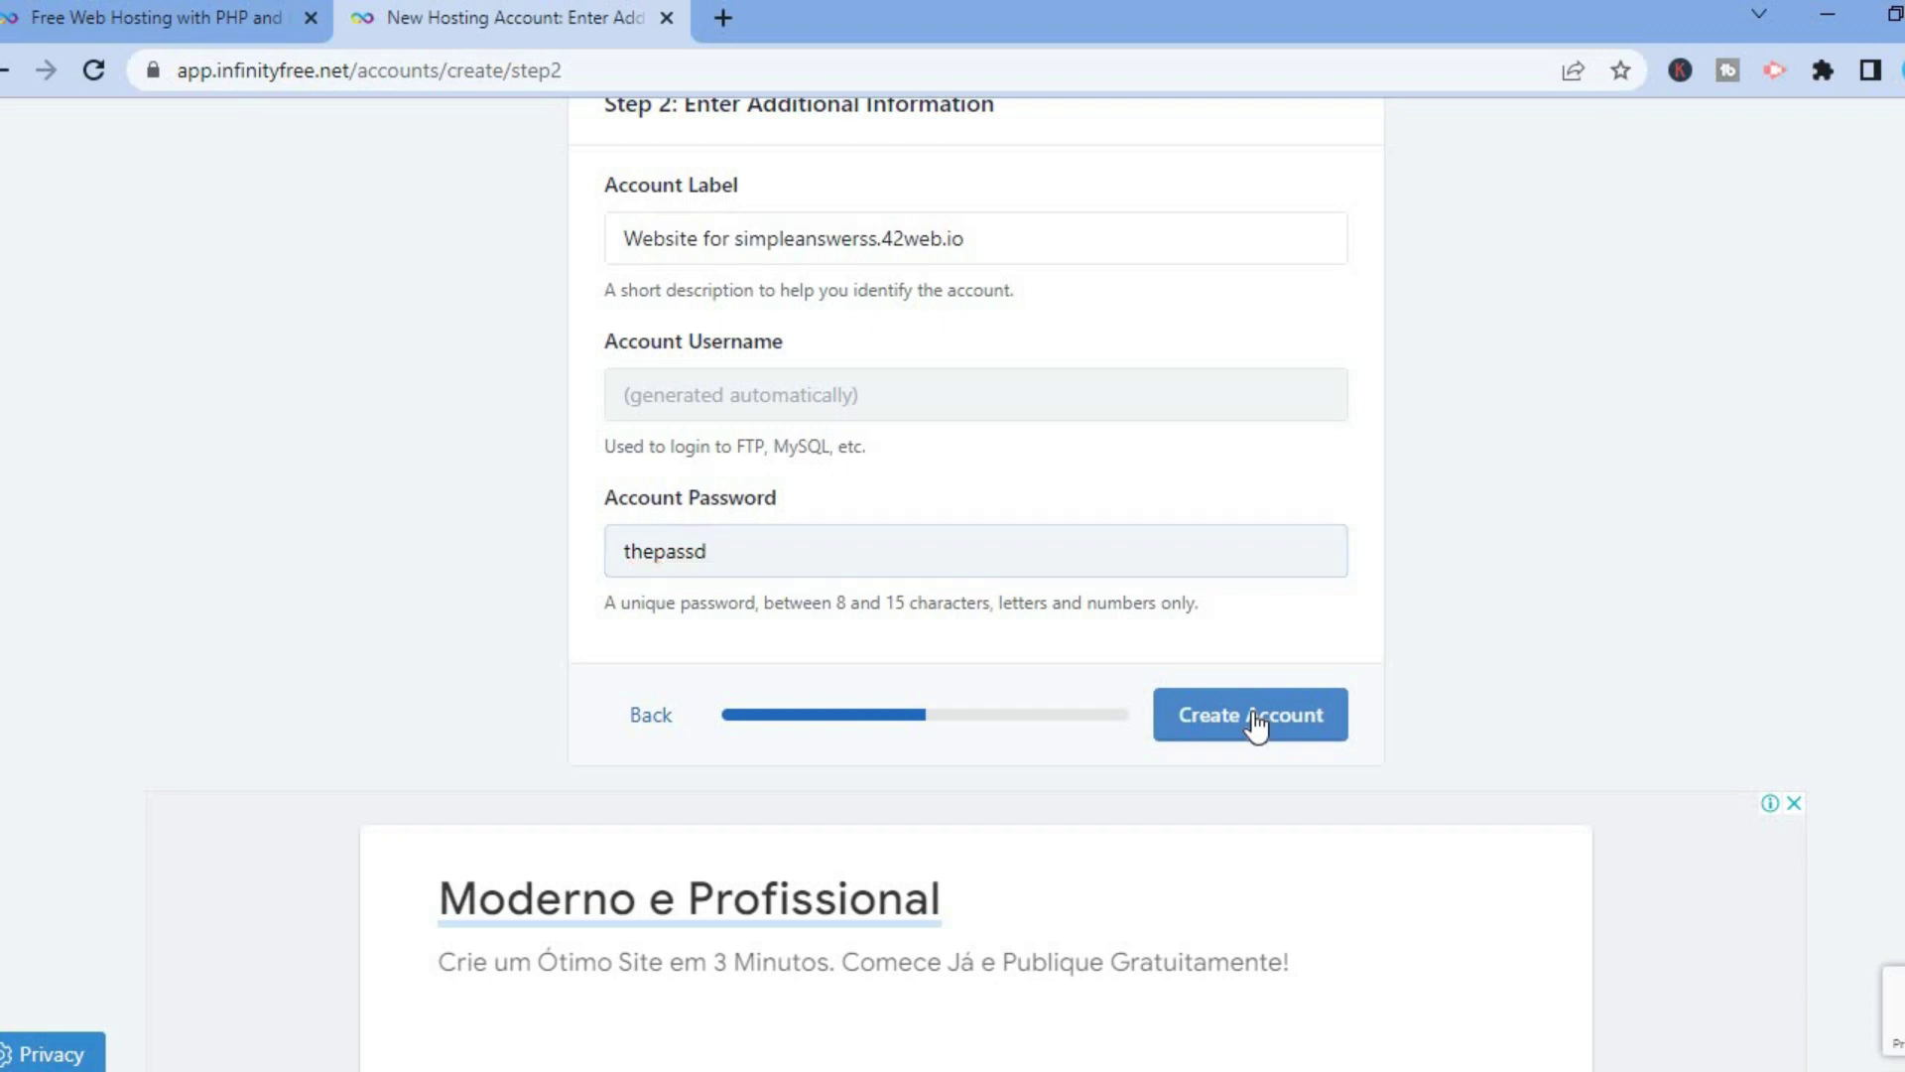
- Solve the reCAPTCHA by marking every square containing the bus, then verify
left_click(897, 504)
left_click(1047, 503)
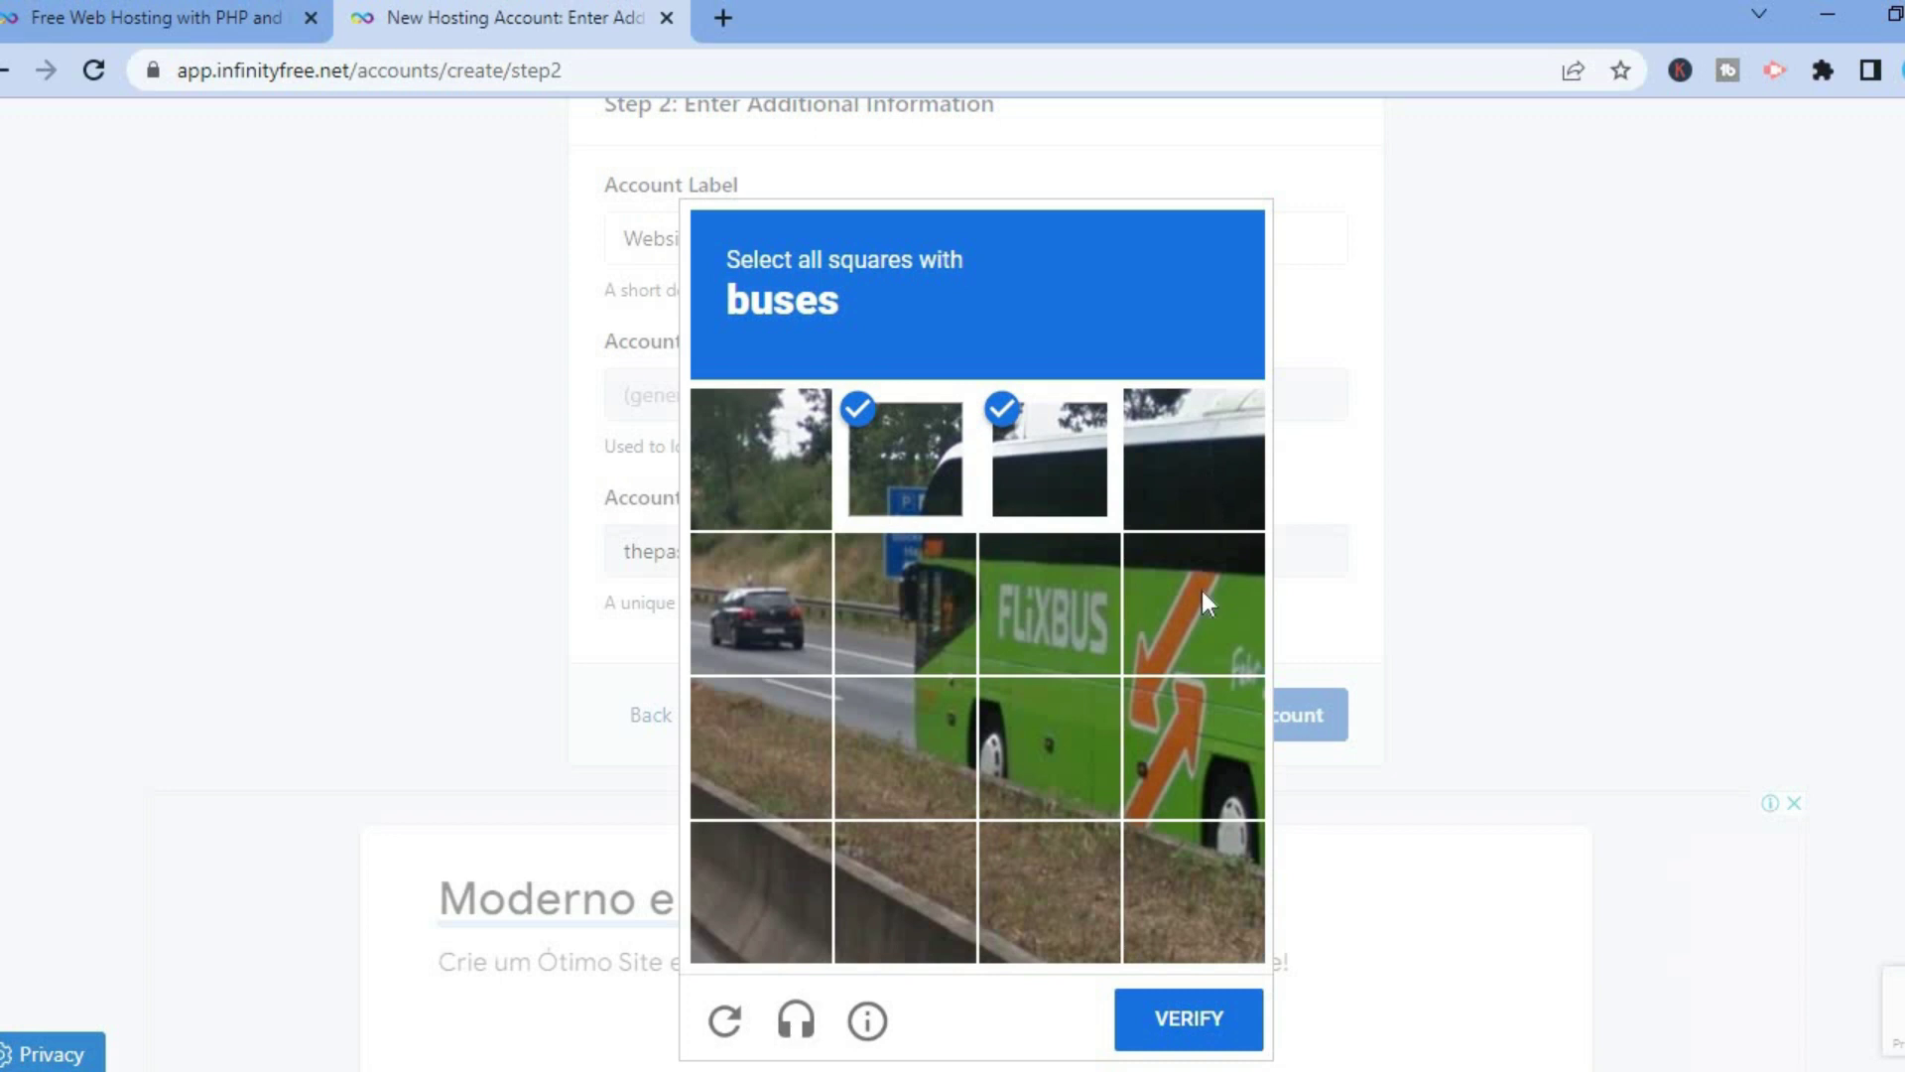
left_click(1201, 469)
left_click(1205, 620)
left_click(1037, 596)
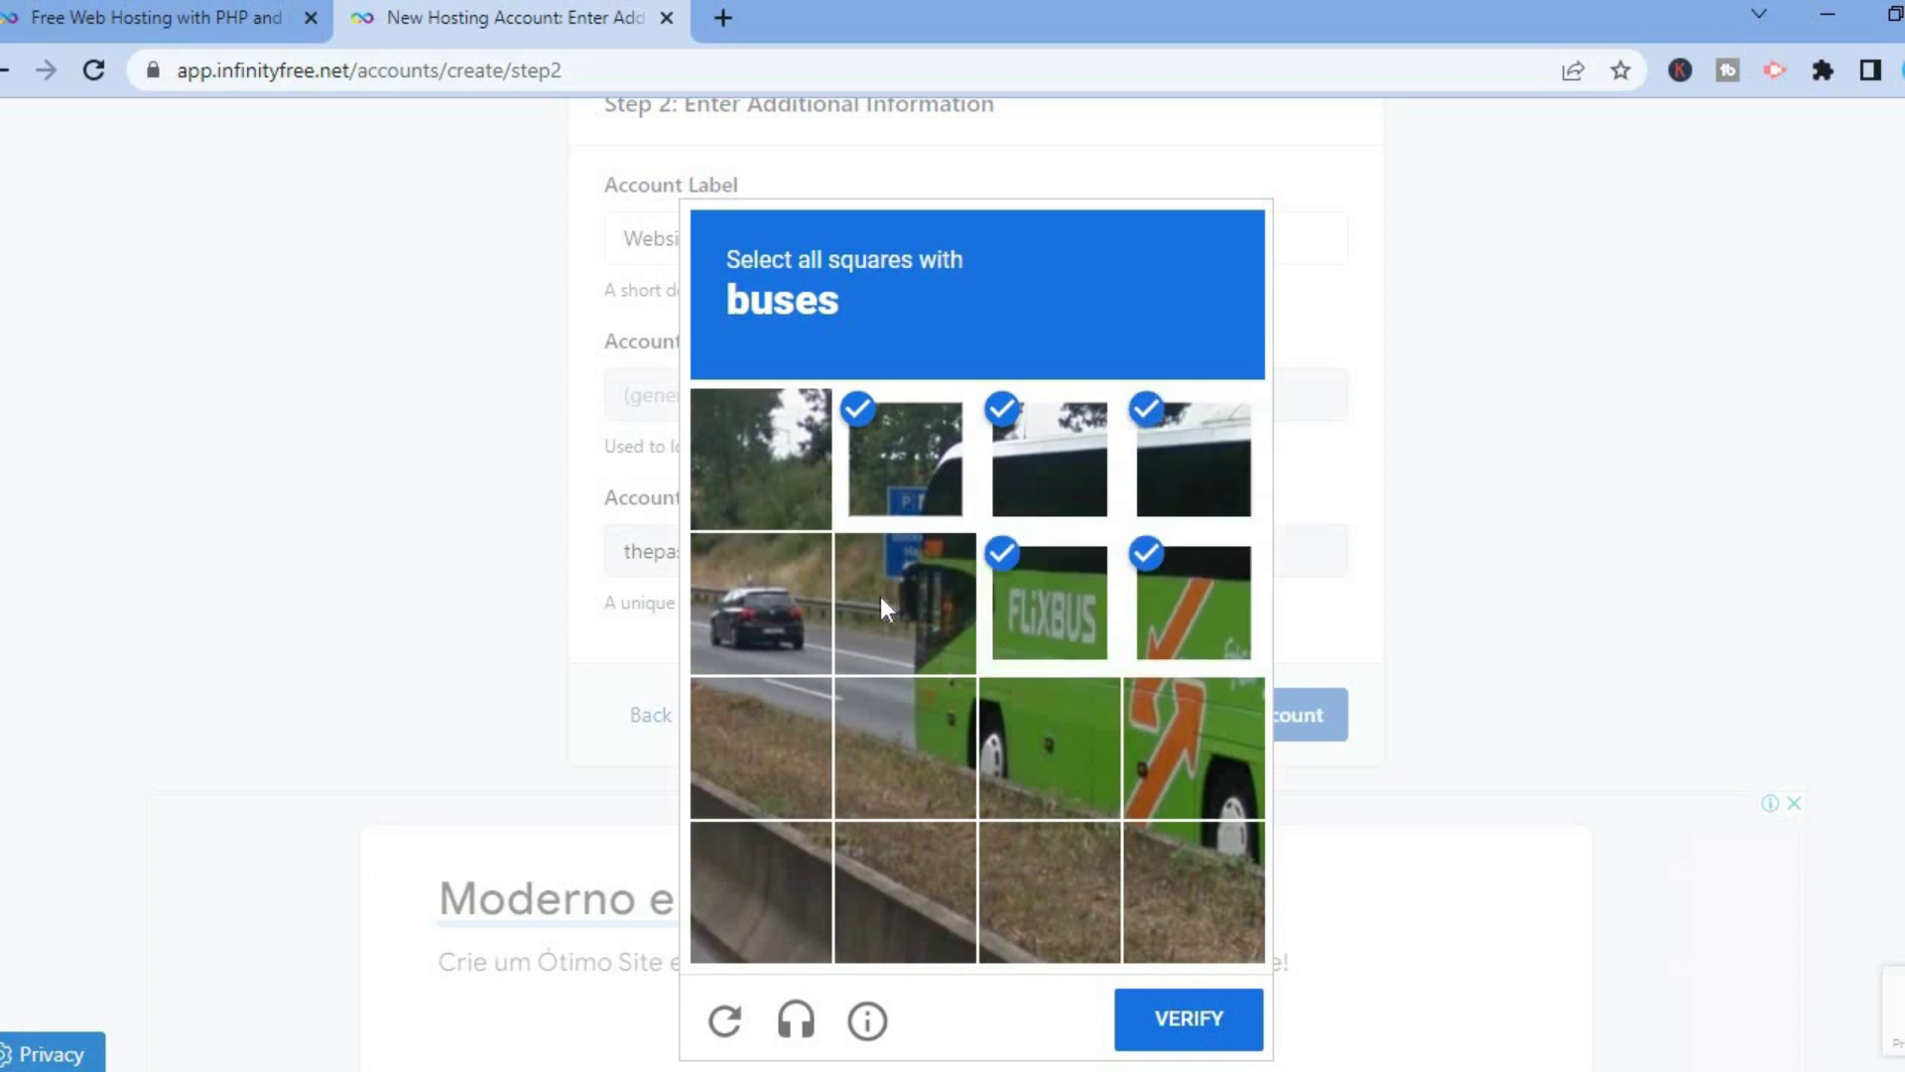
left_click(879, 597)
left_click(925, 748)
left_click(1016, 730)
left_click(1222, 755)
left_click(1213, 1026)
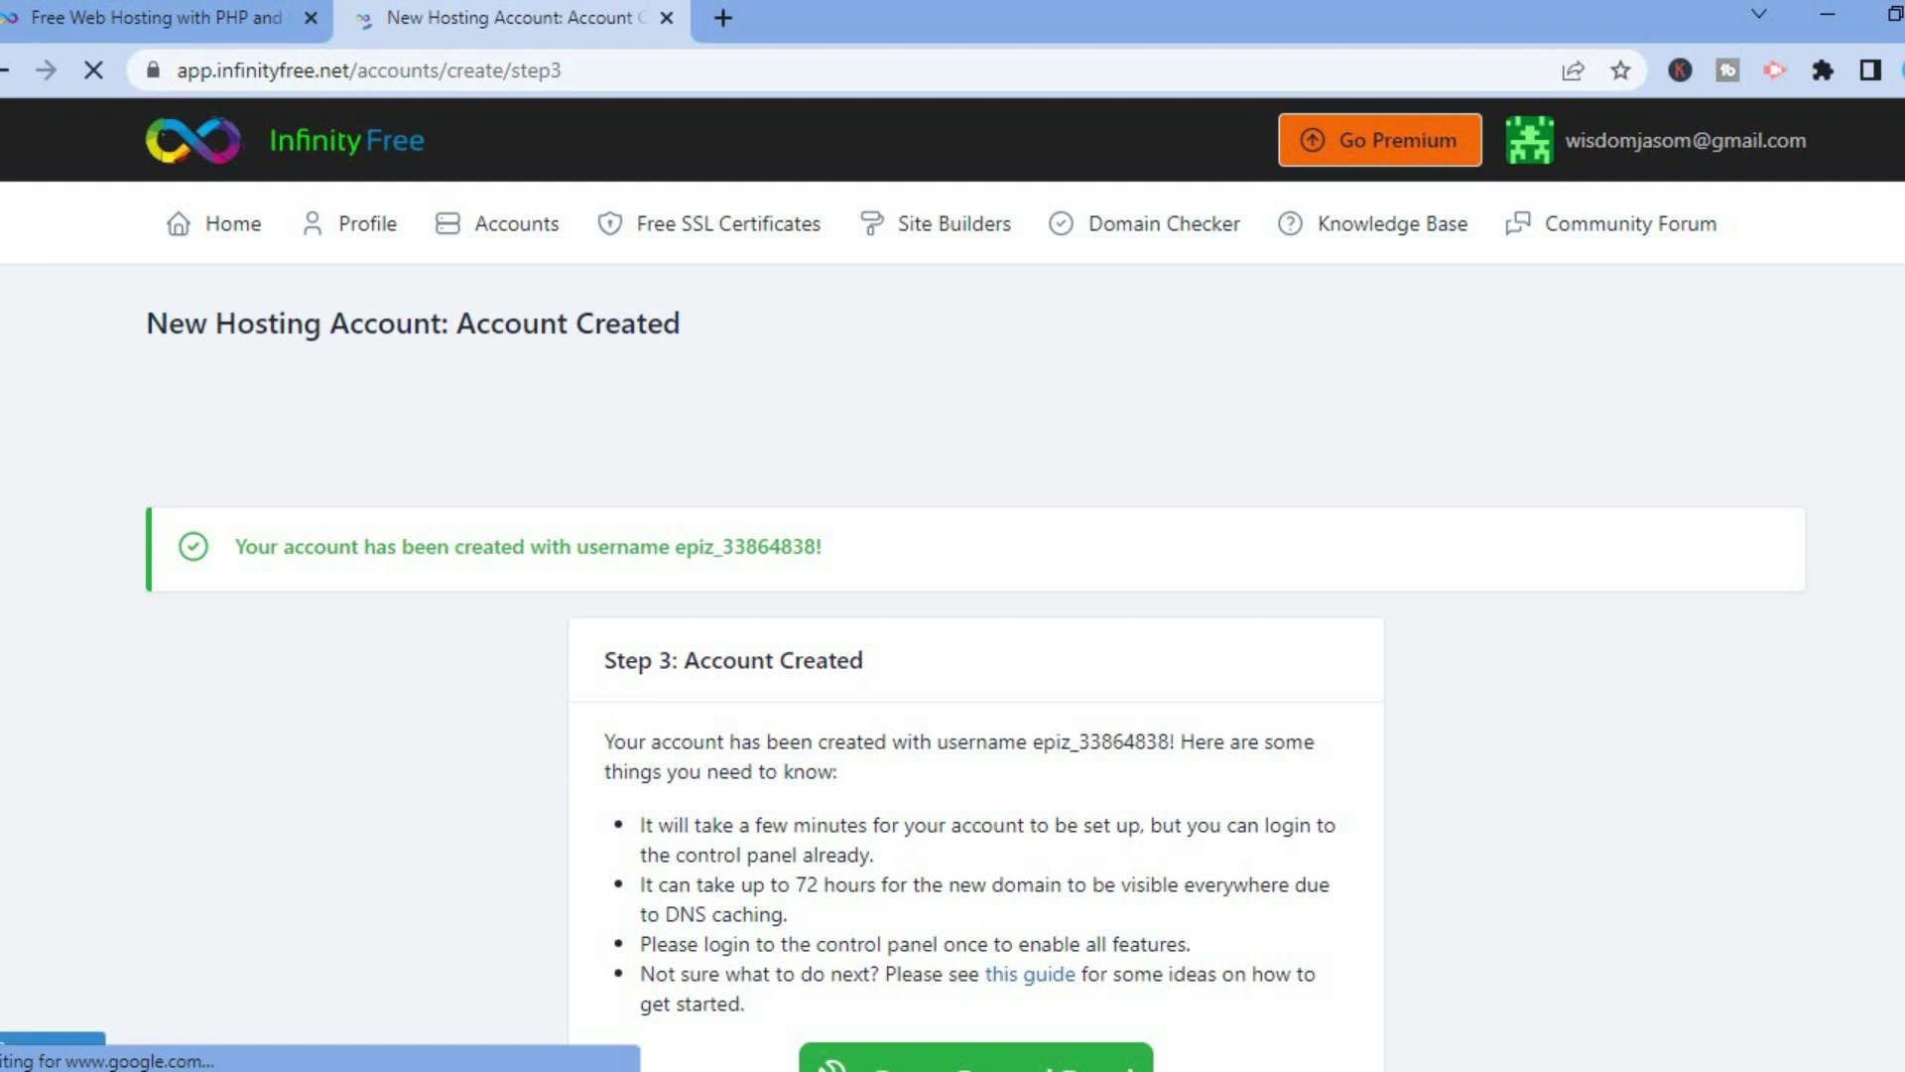
- Open the new account's control panel, approving service e-mails to load it
scroll(1219, 1037, "down", 1)
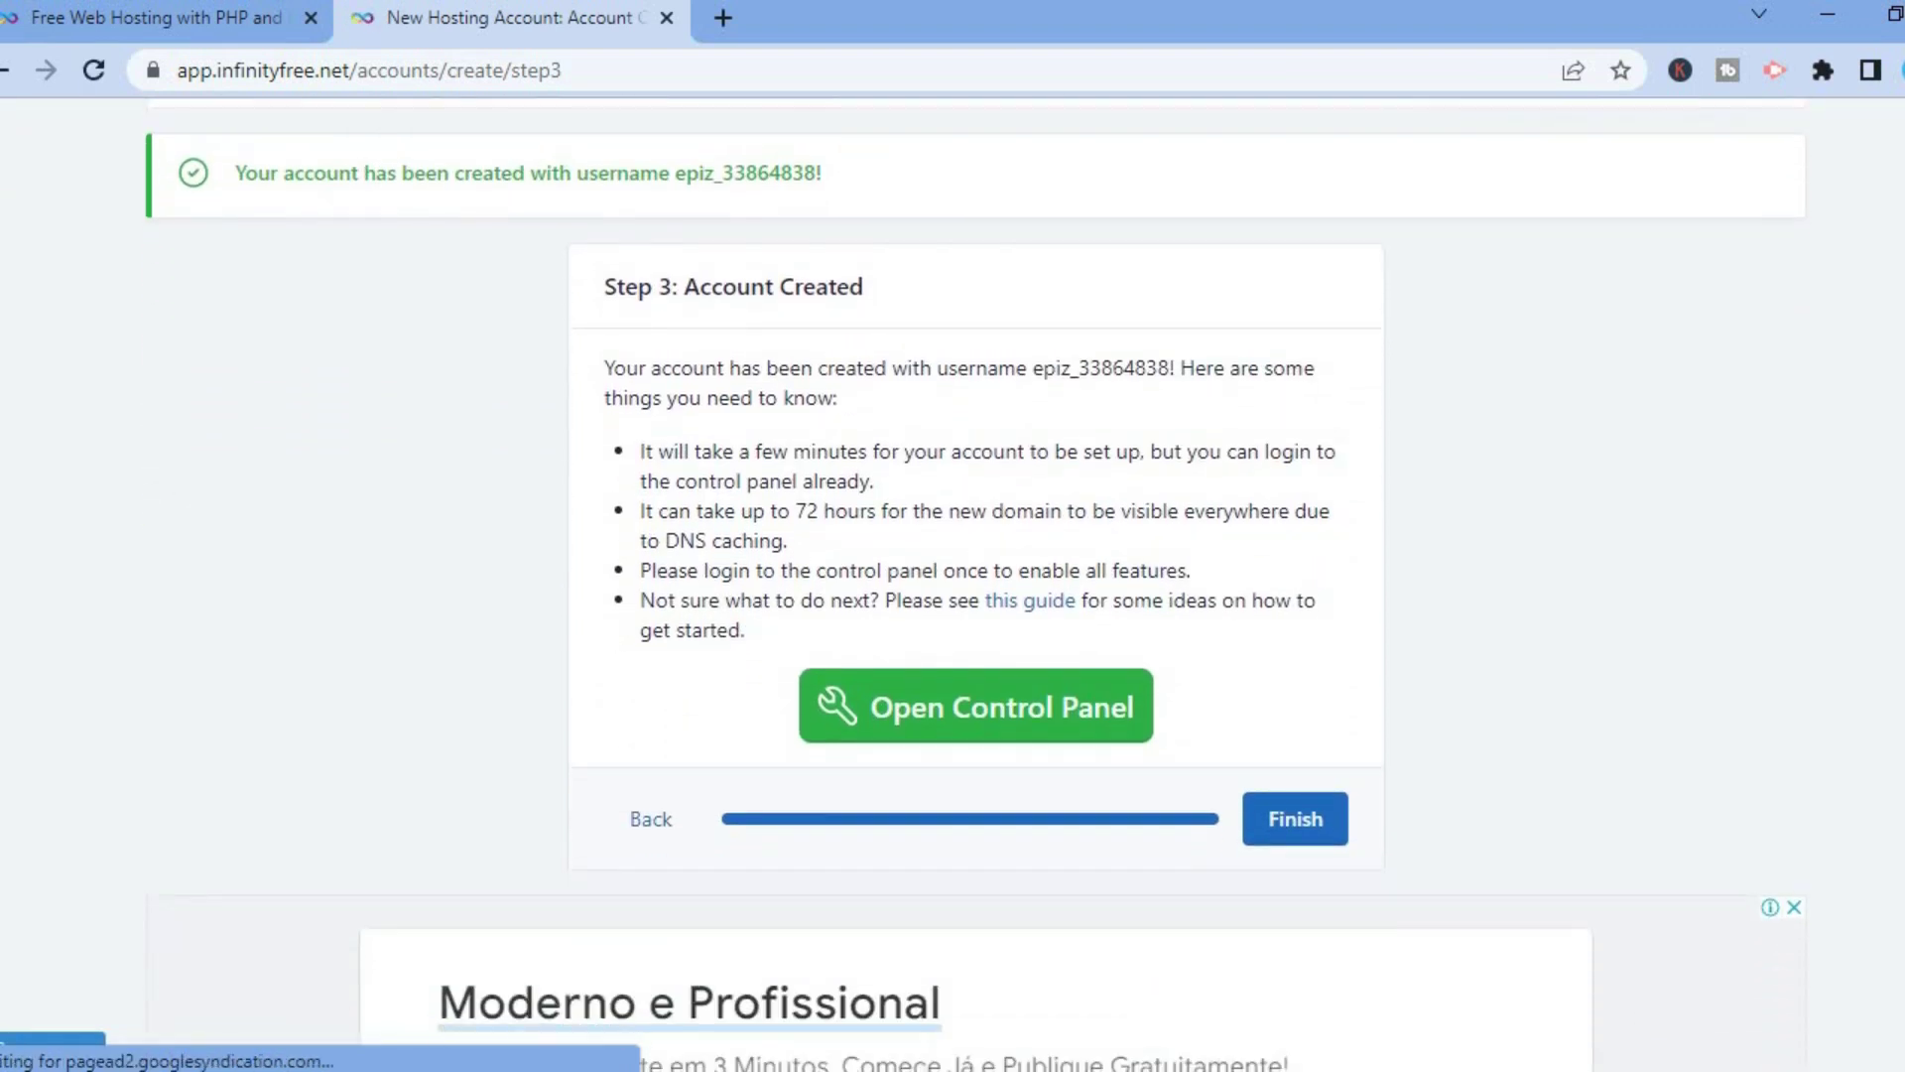
left_click(1084, 713)
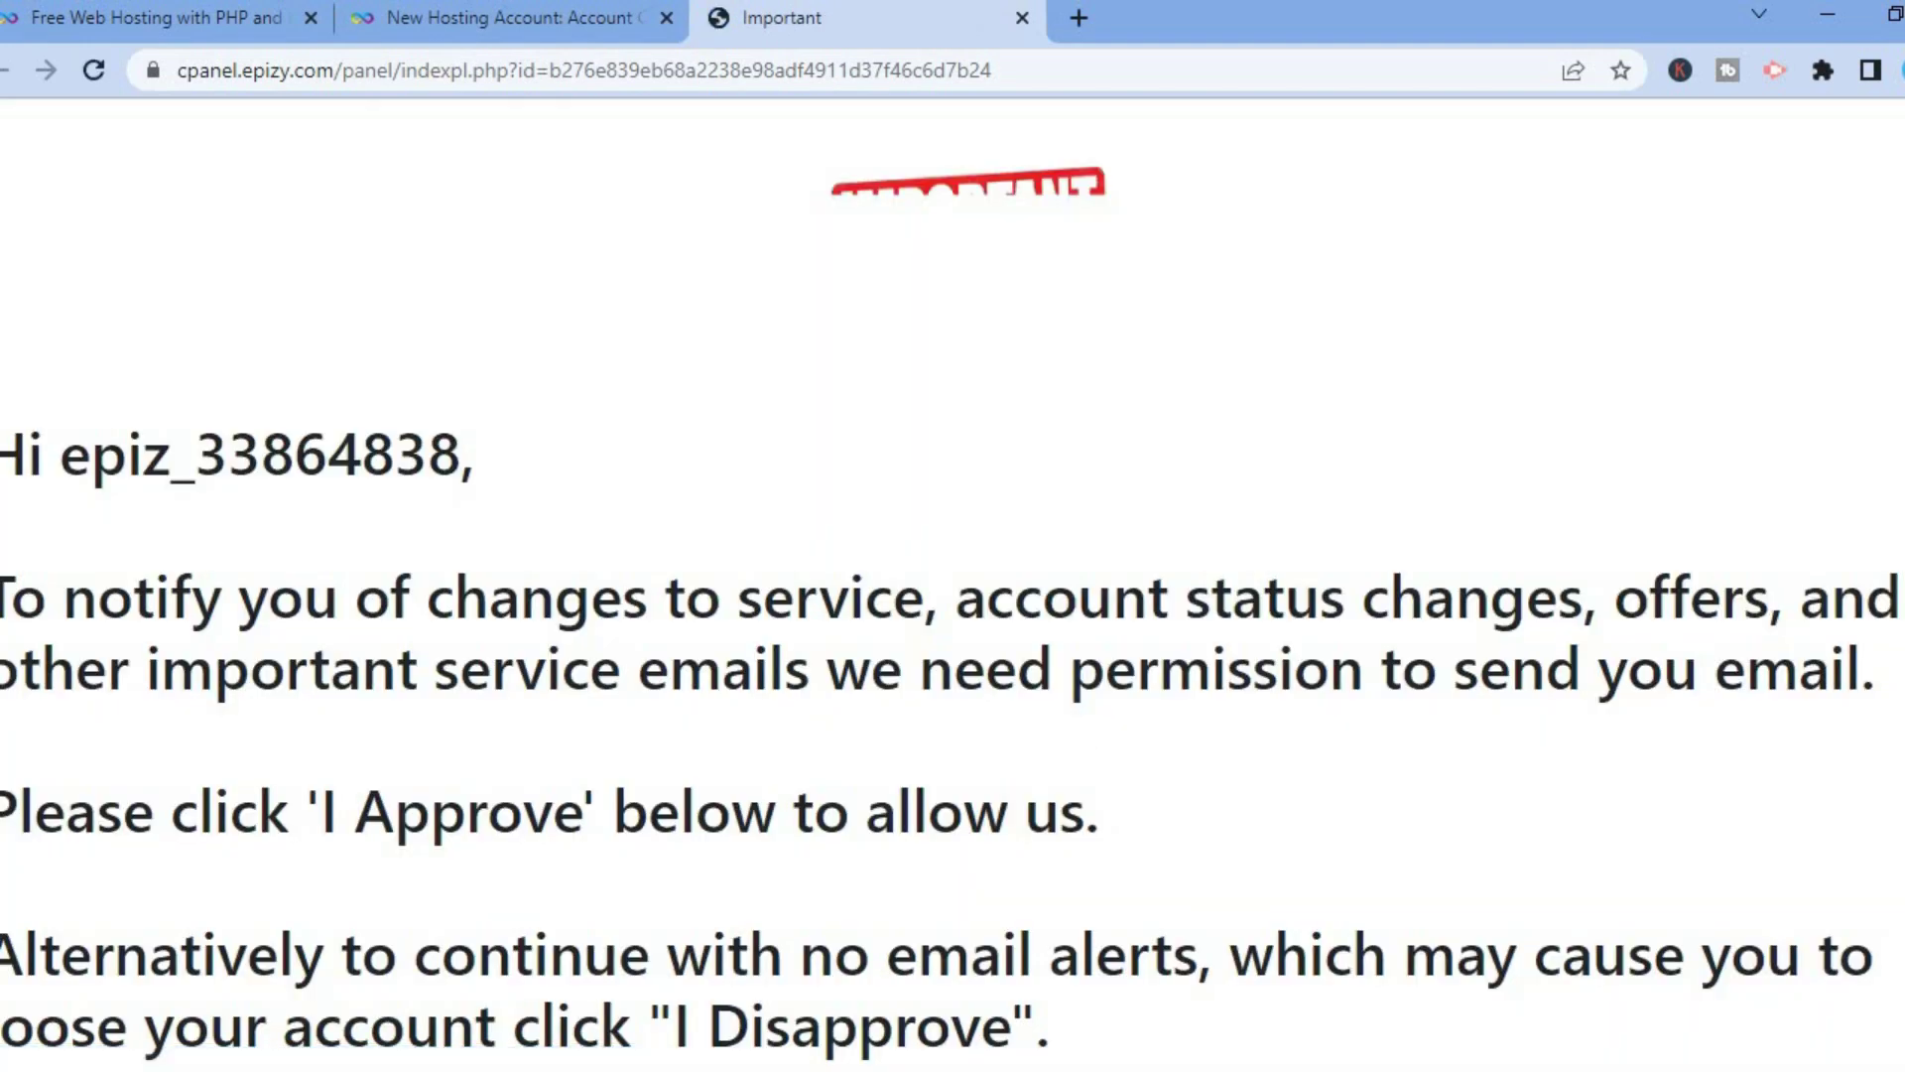
scroll(1331, 991, "down", 3)
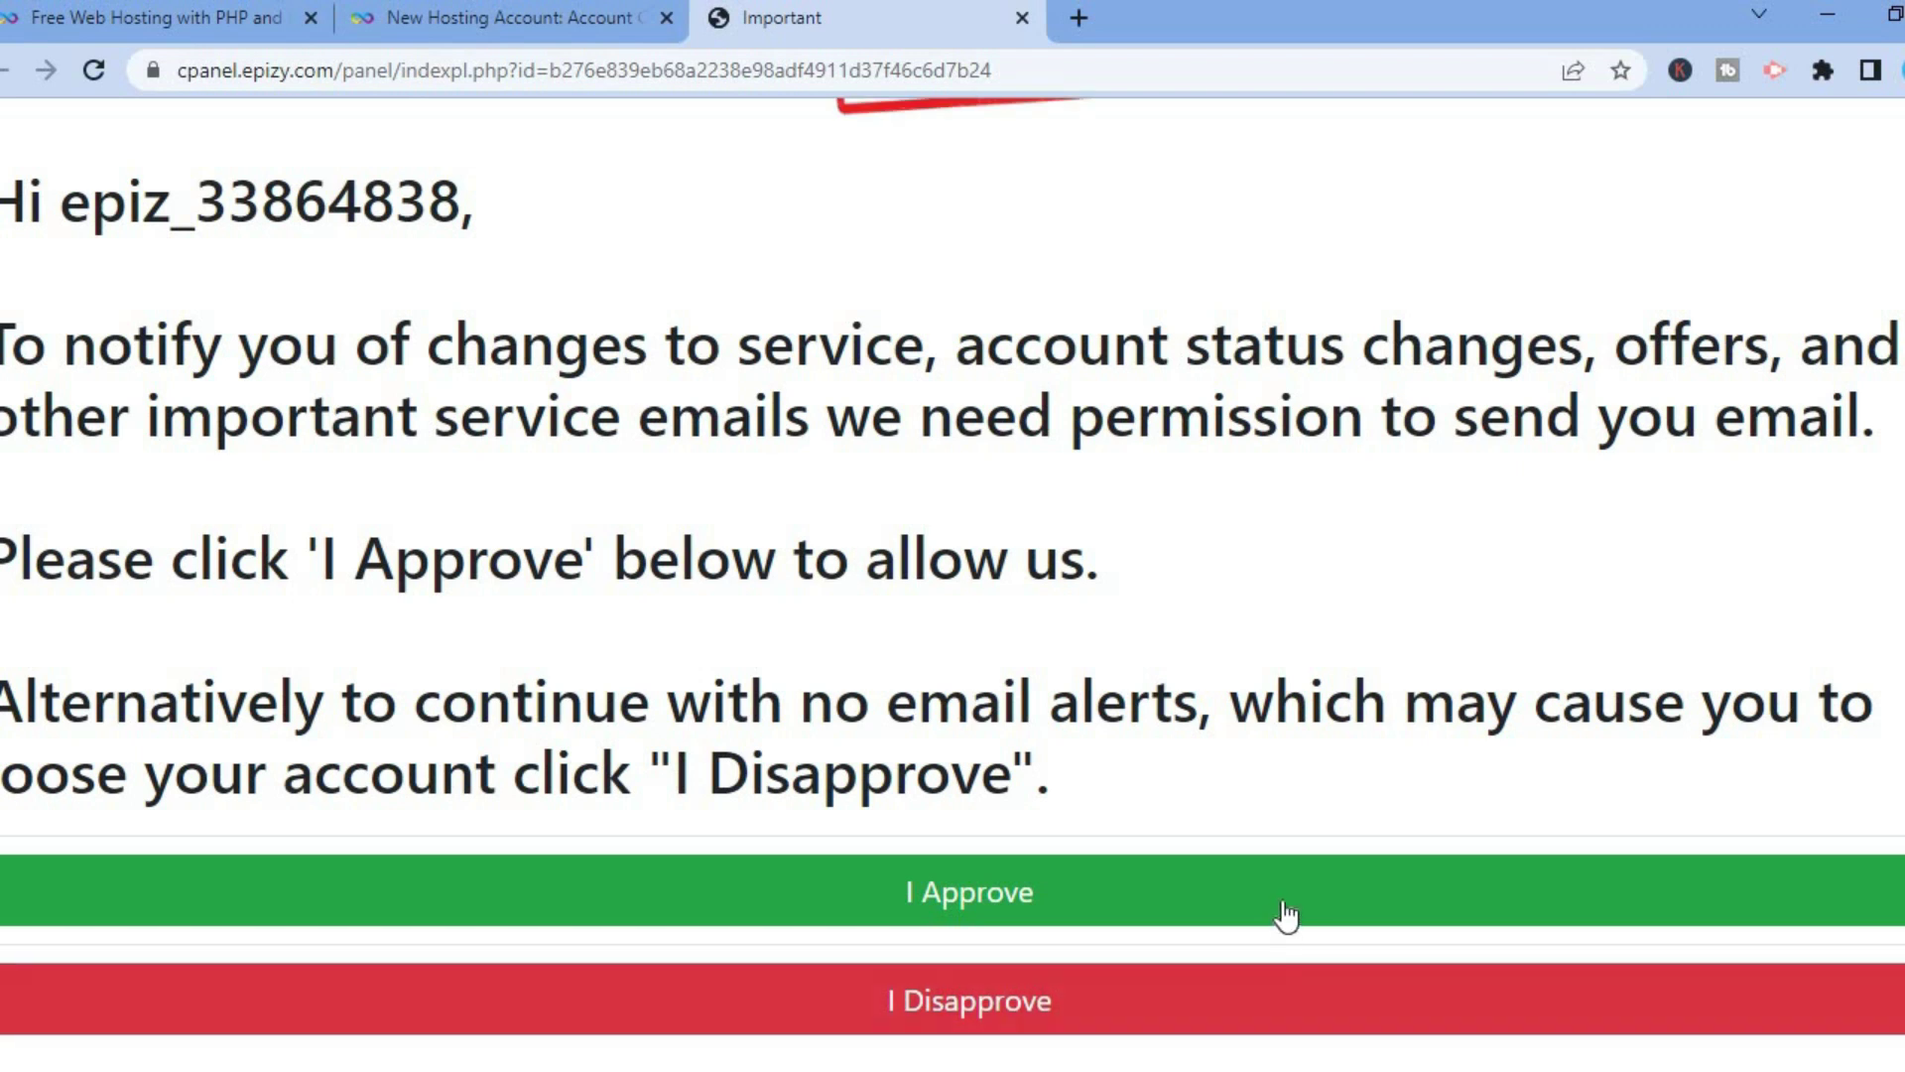
left_click(1284, 900)
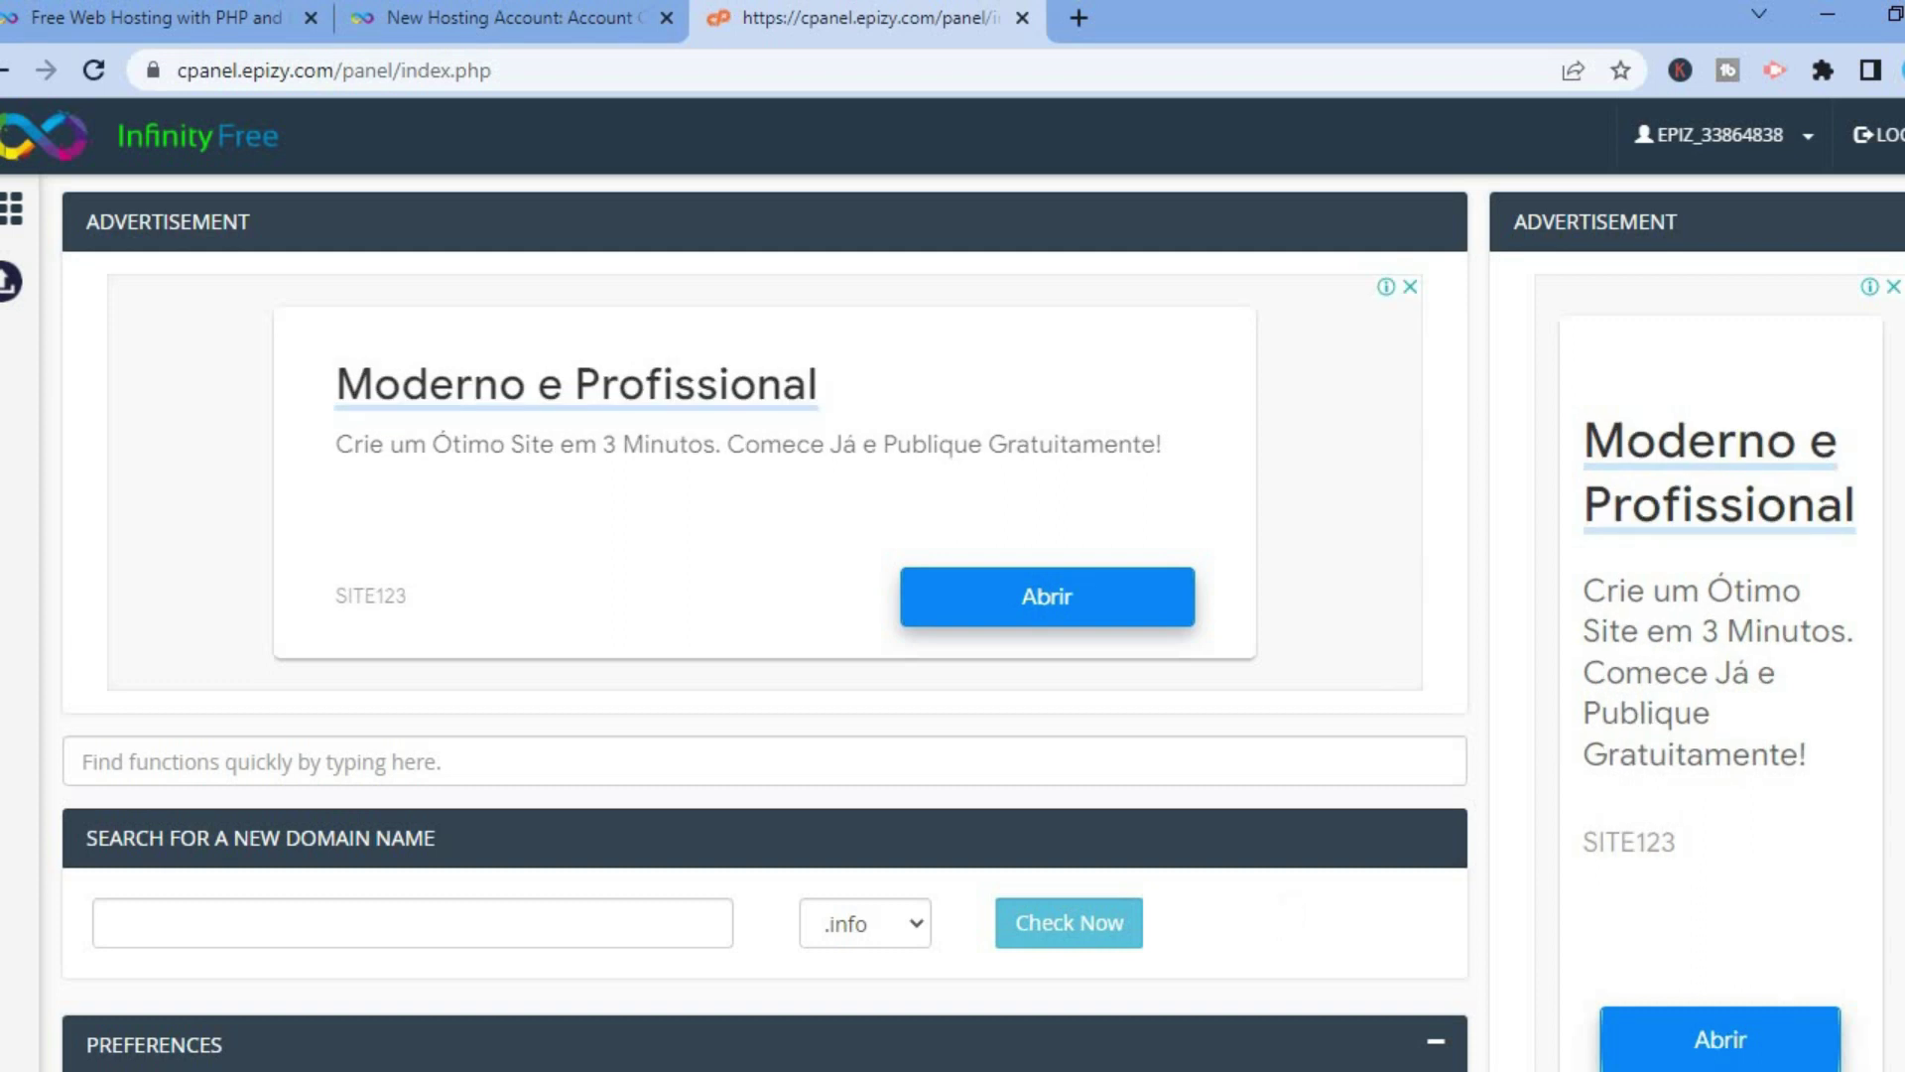
- Launch Softaculous Apps Installer twice, closing each tab that shows the load error
scroll(982, 622, "down", 6)
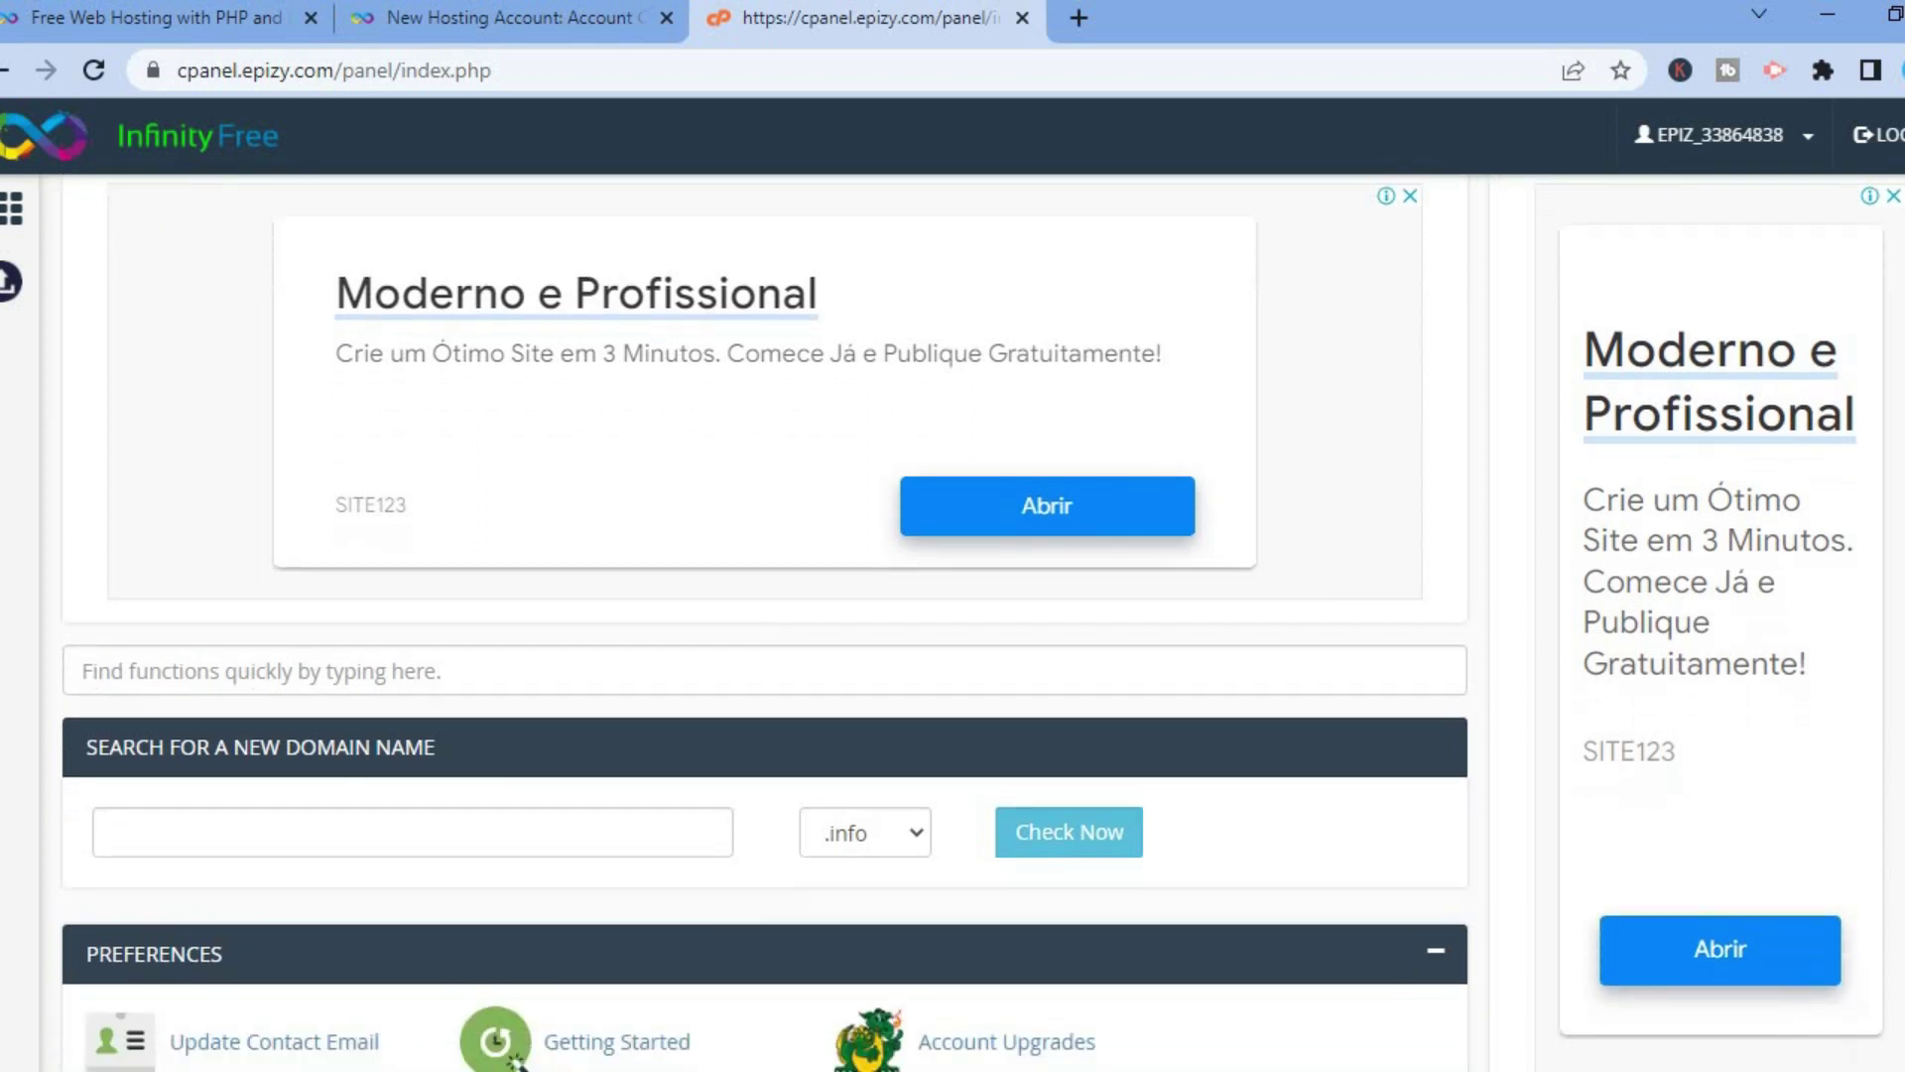
scroll(983, 622, "down", 4)
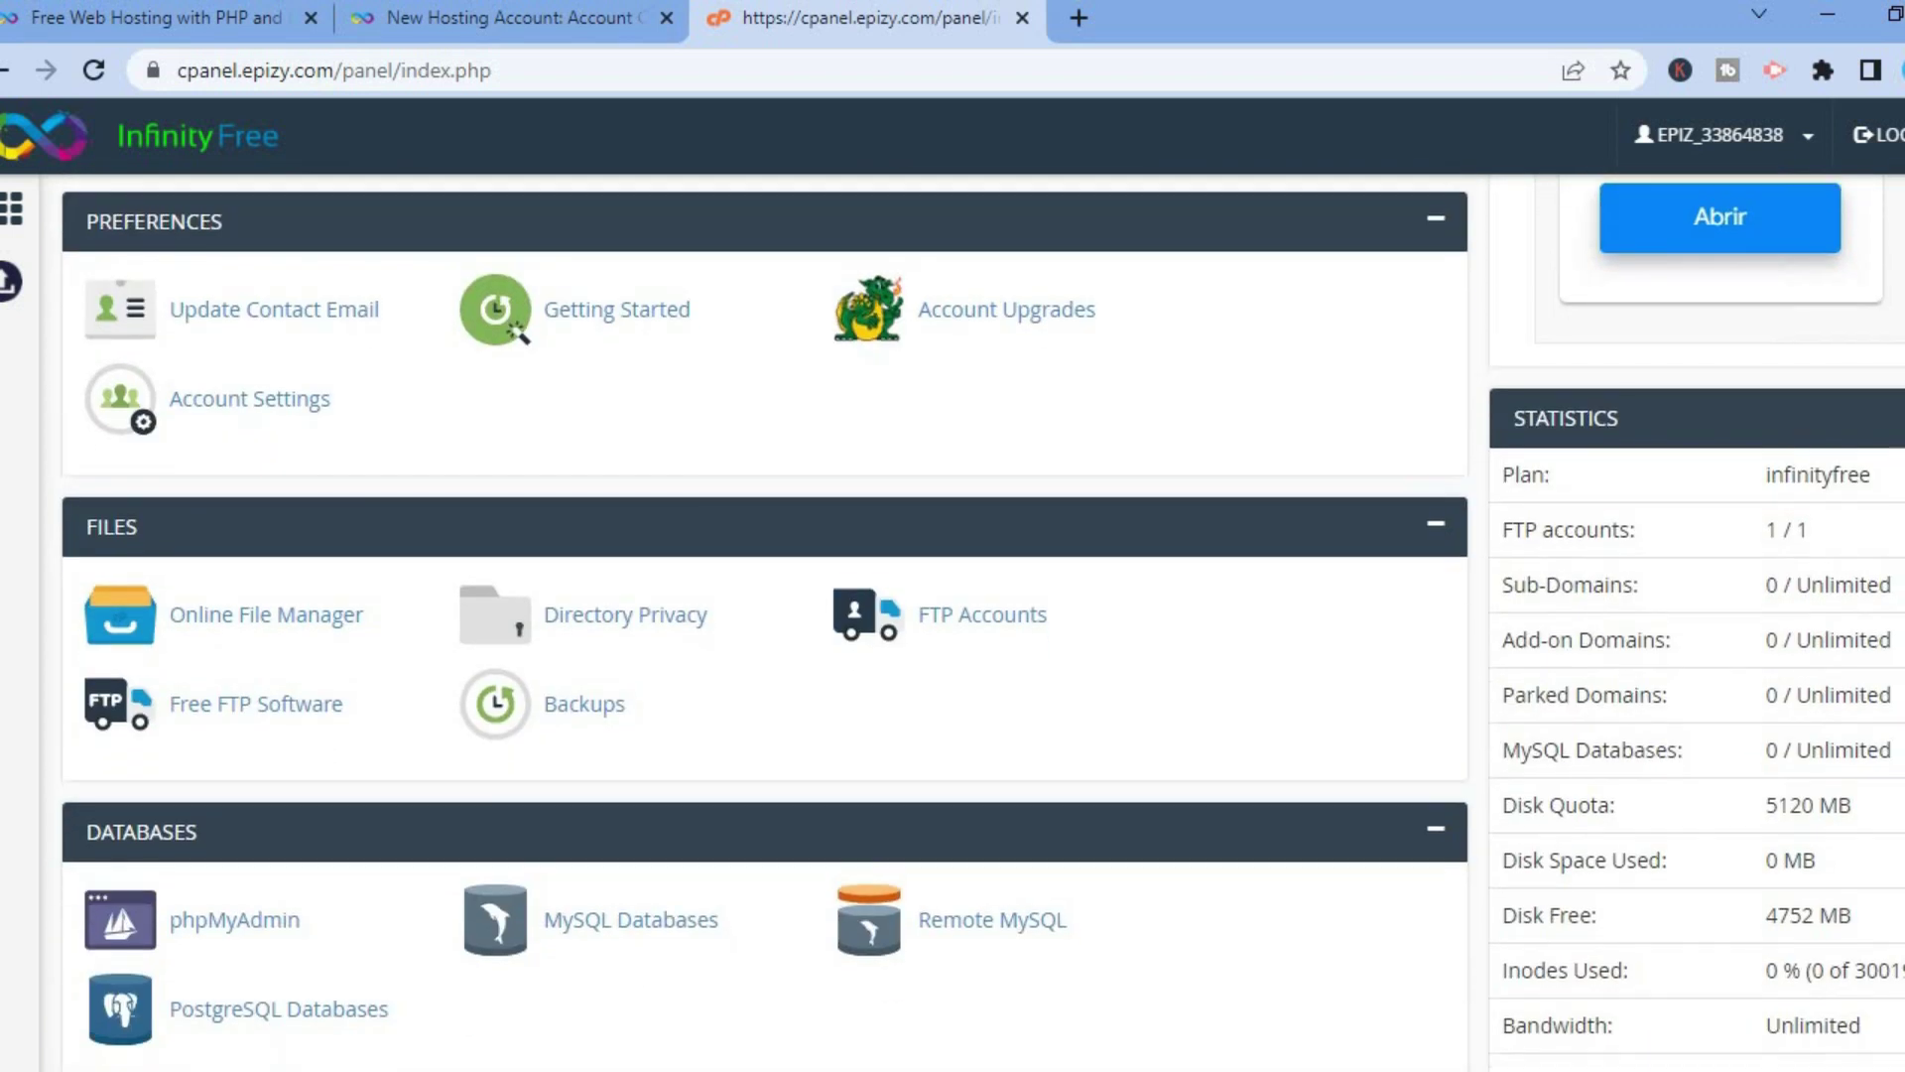
scroll(982, 622, "down", 10)
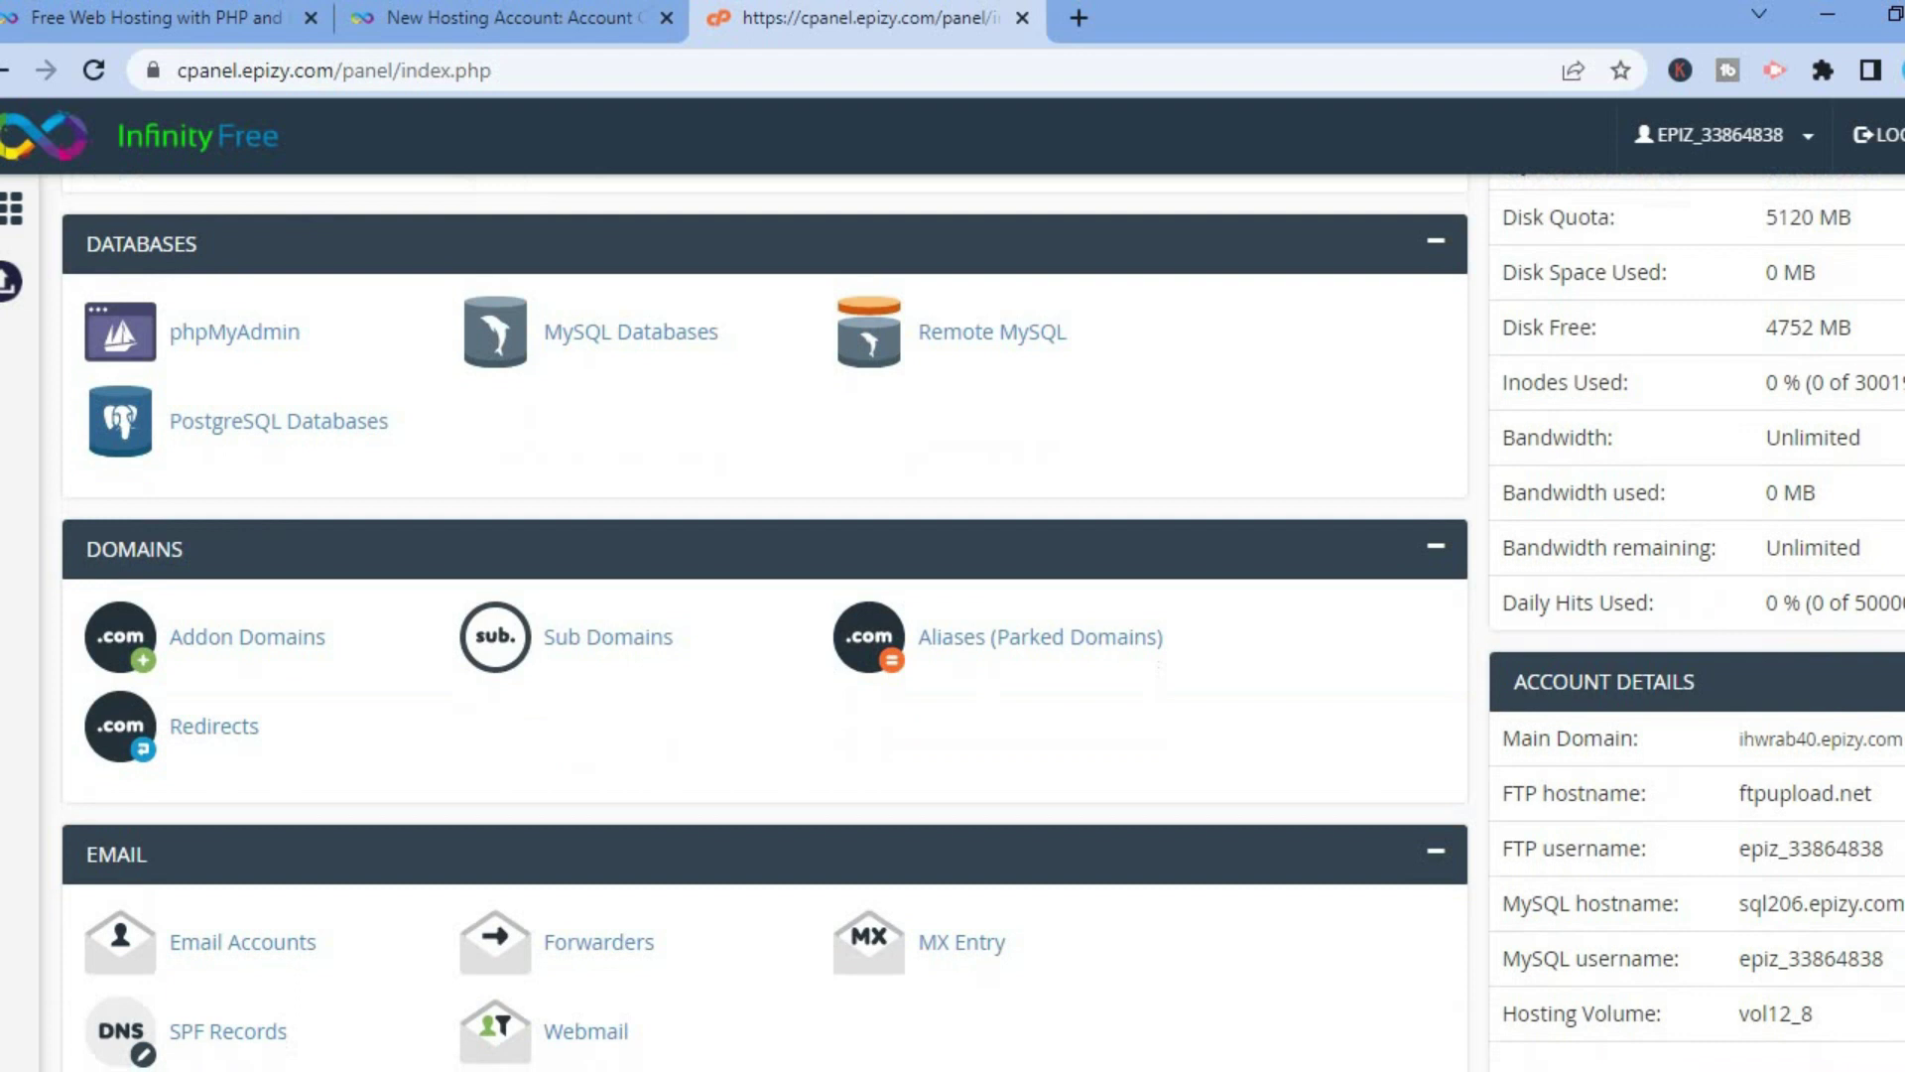
scroll(396, 986, "down", 4)
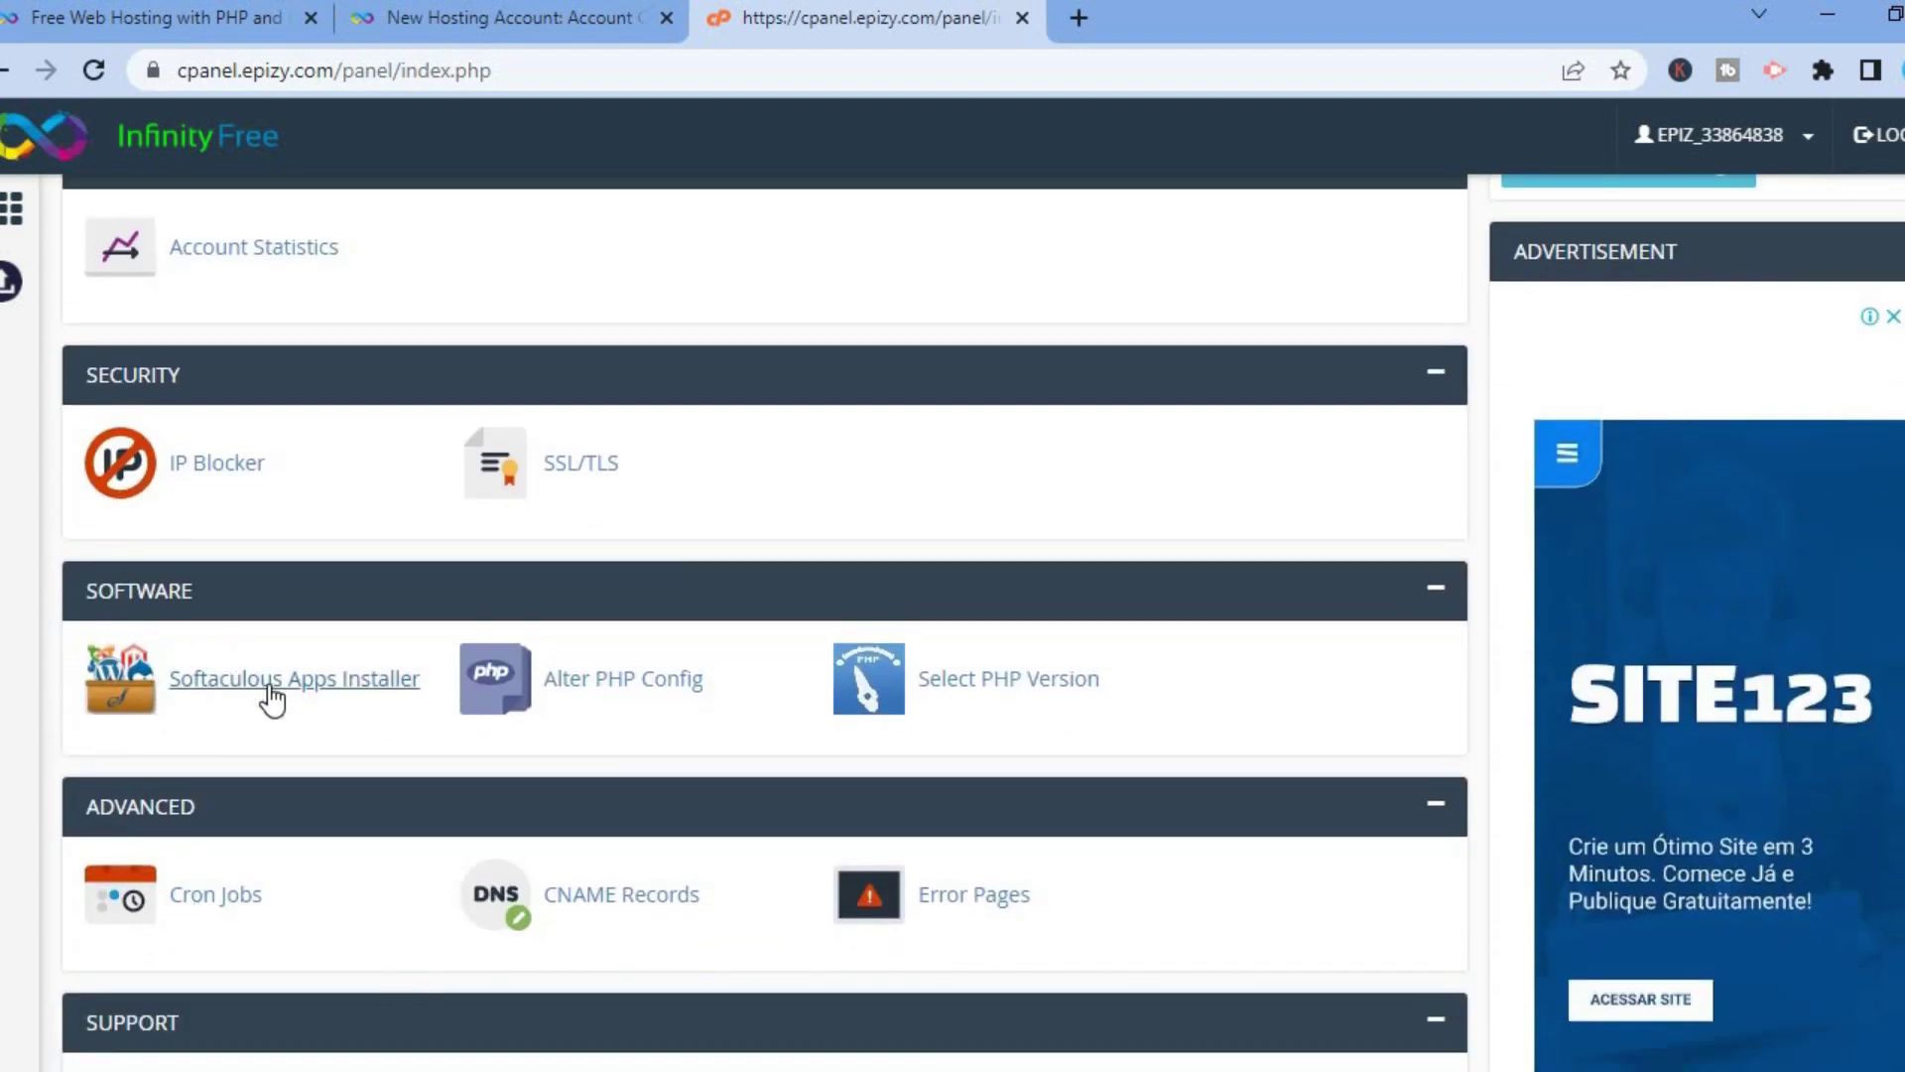
left_click(276, 693)
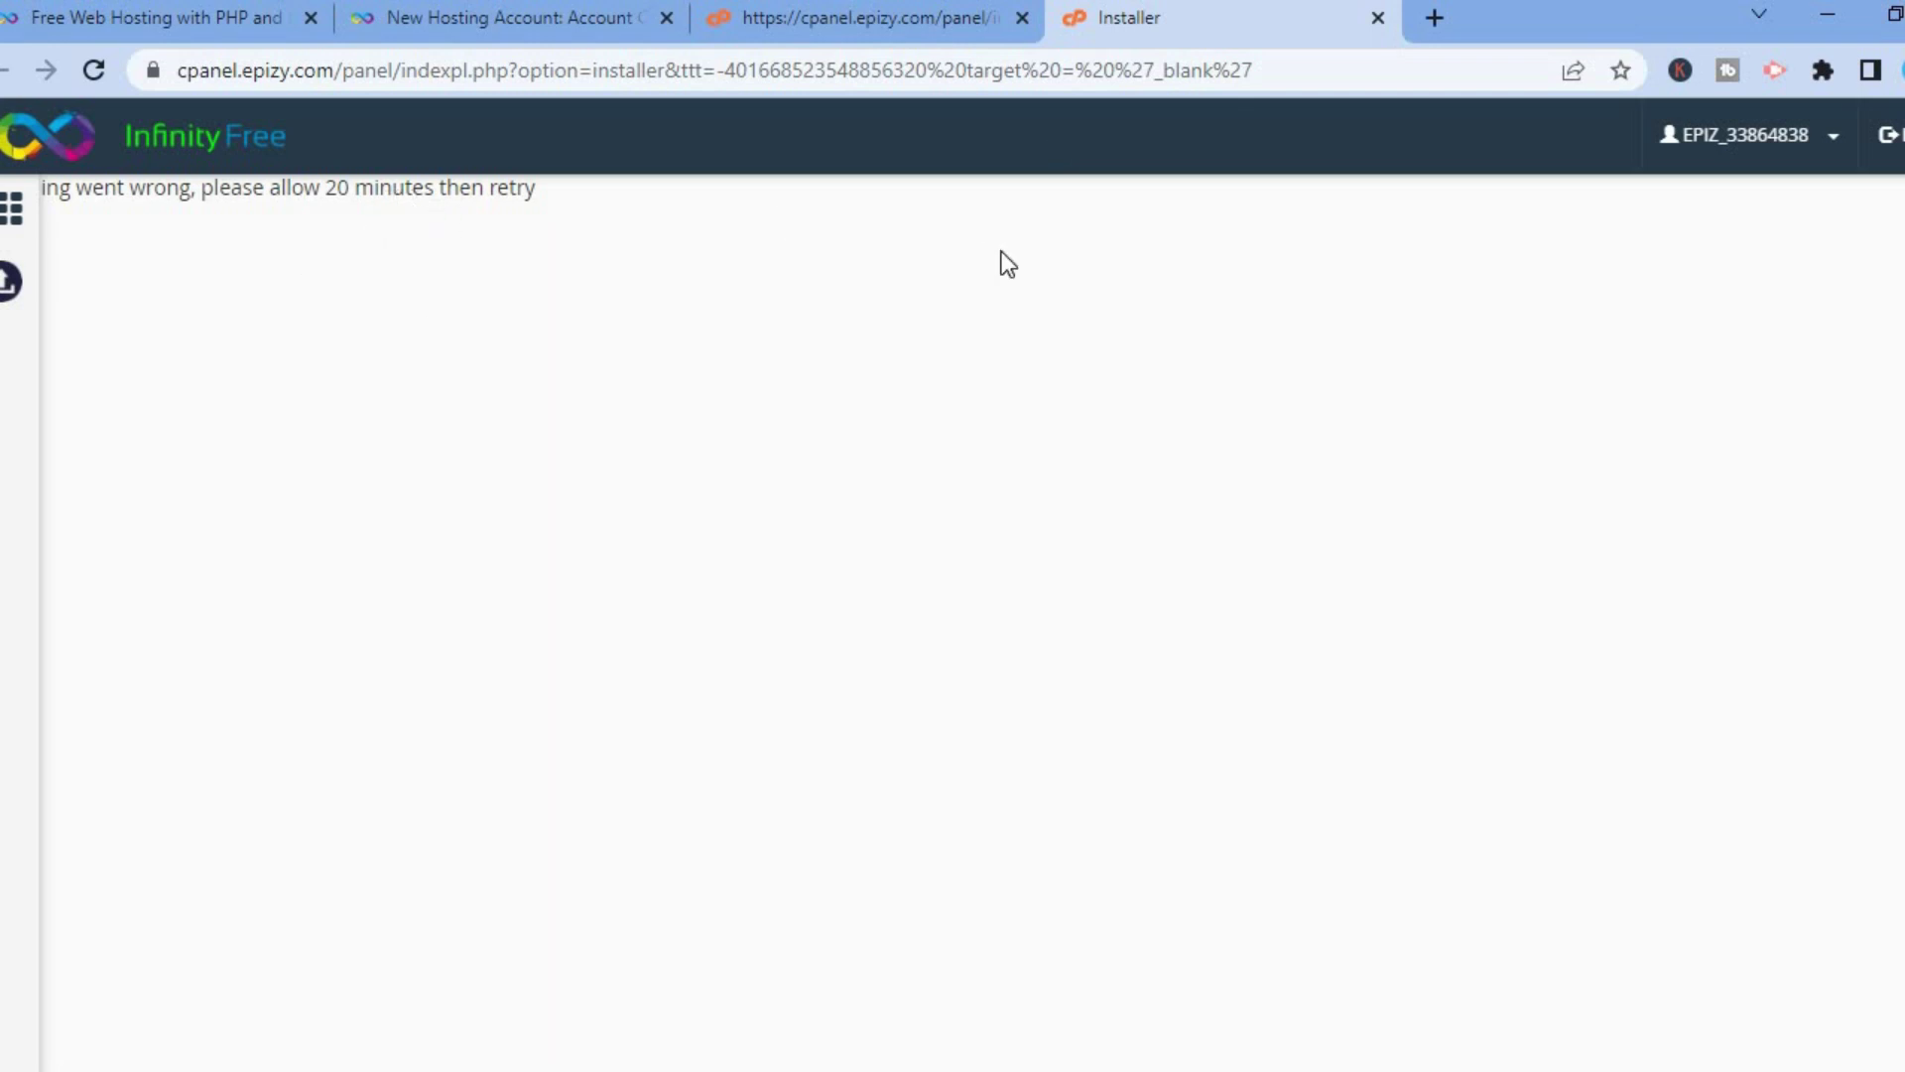
left_click(1378, 18)
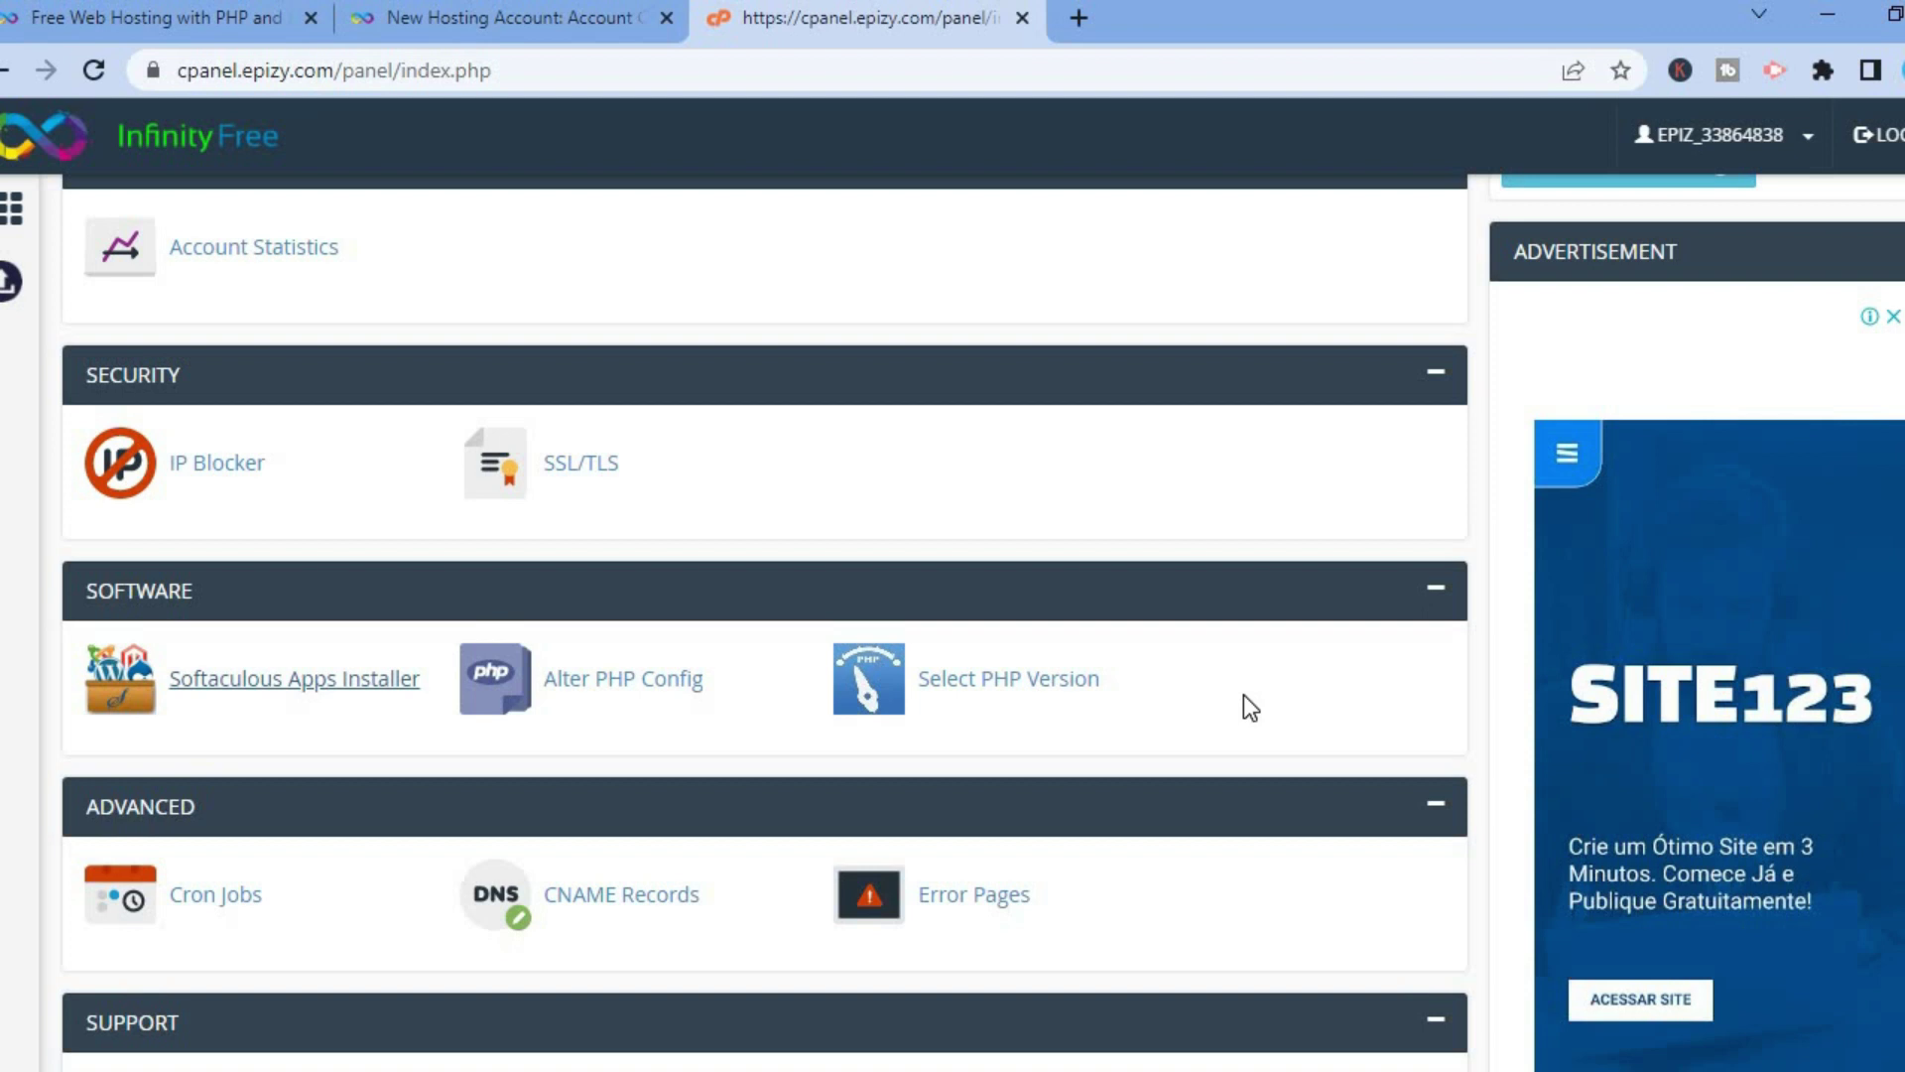
left_click(354, 683)
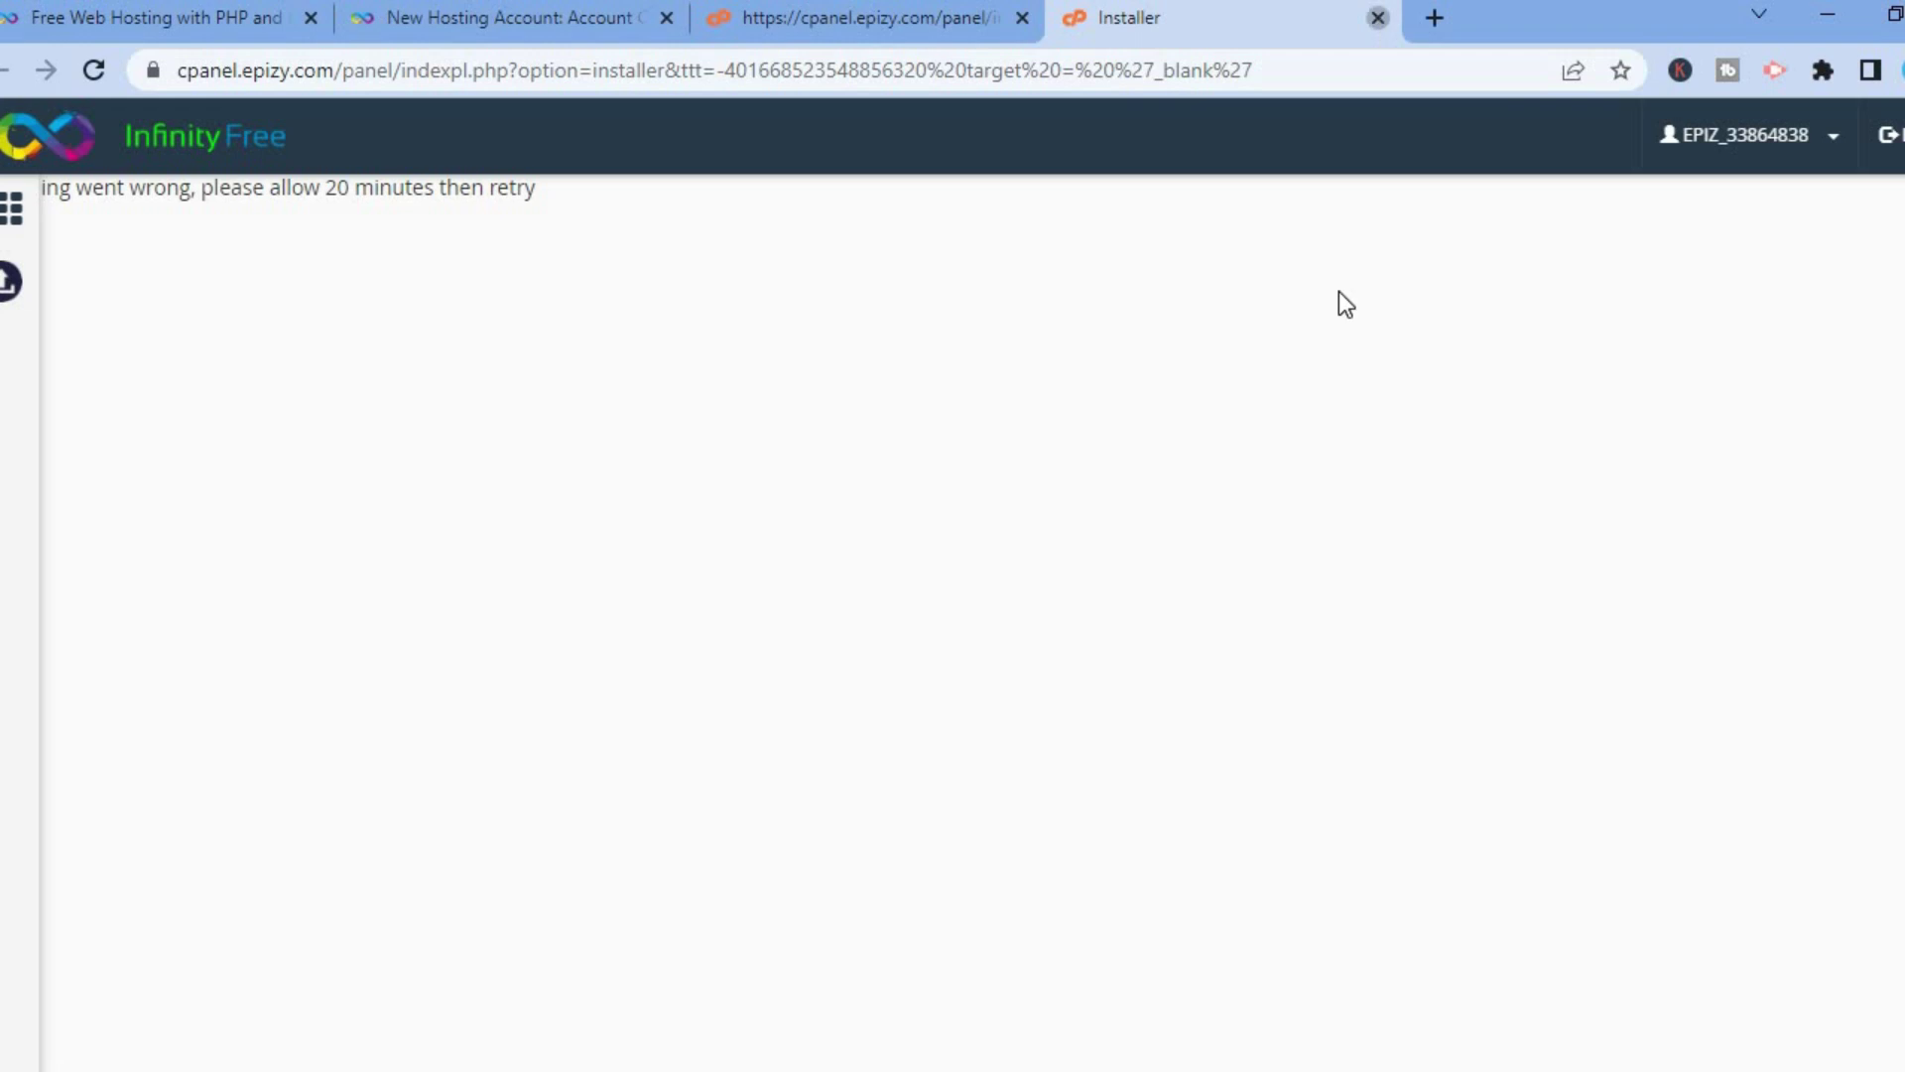
key("ctrl+w")
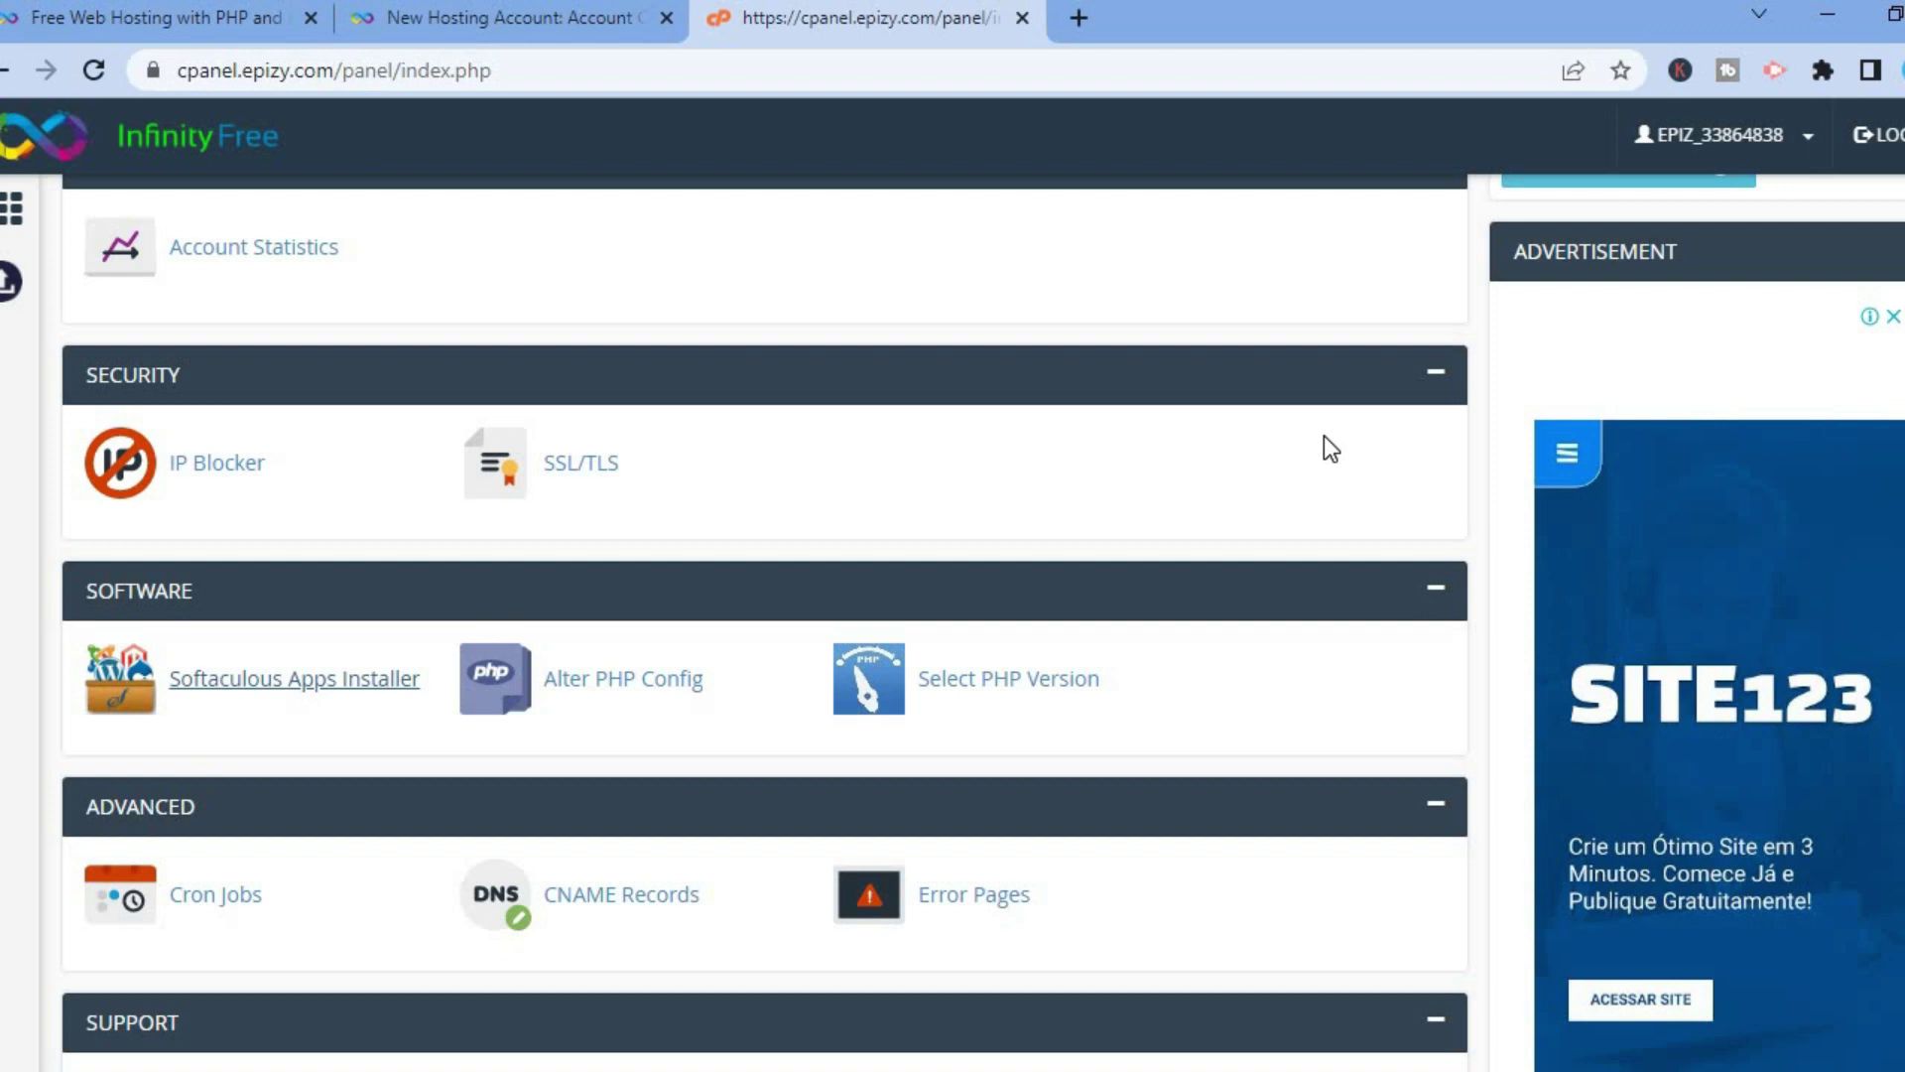
- Relaunch Softaculous and start a WordPress installation
left_click(293, 679)
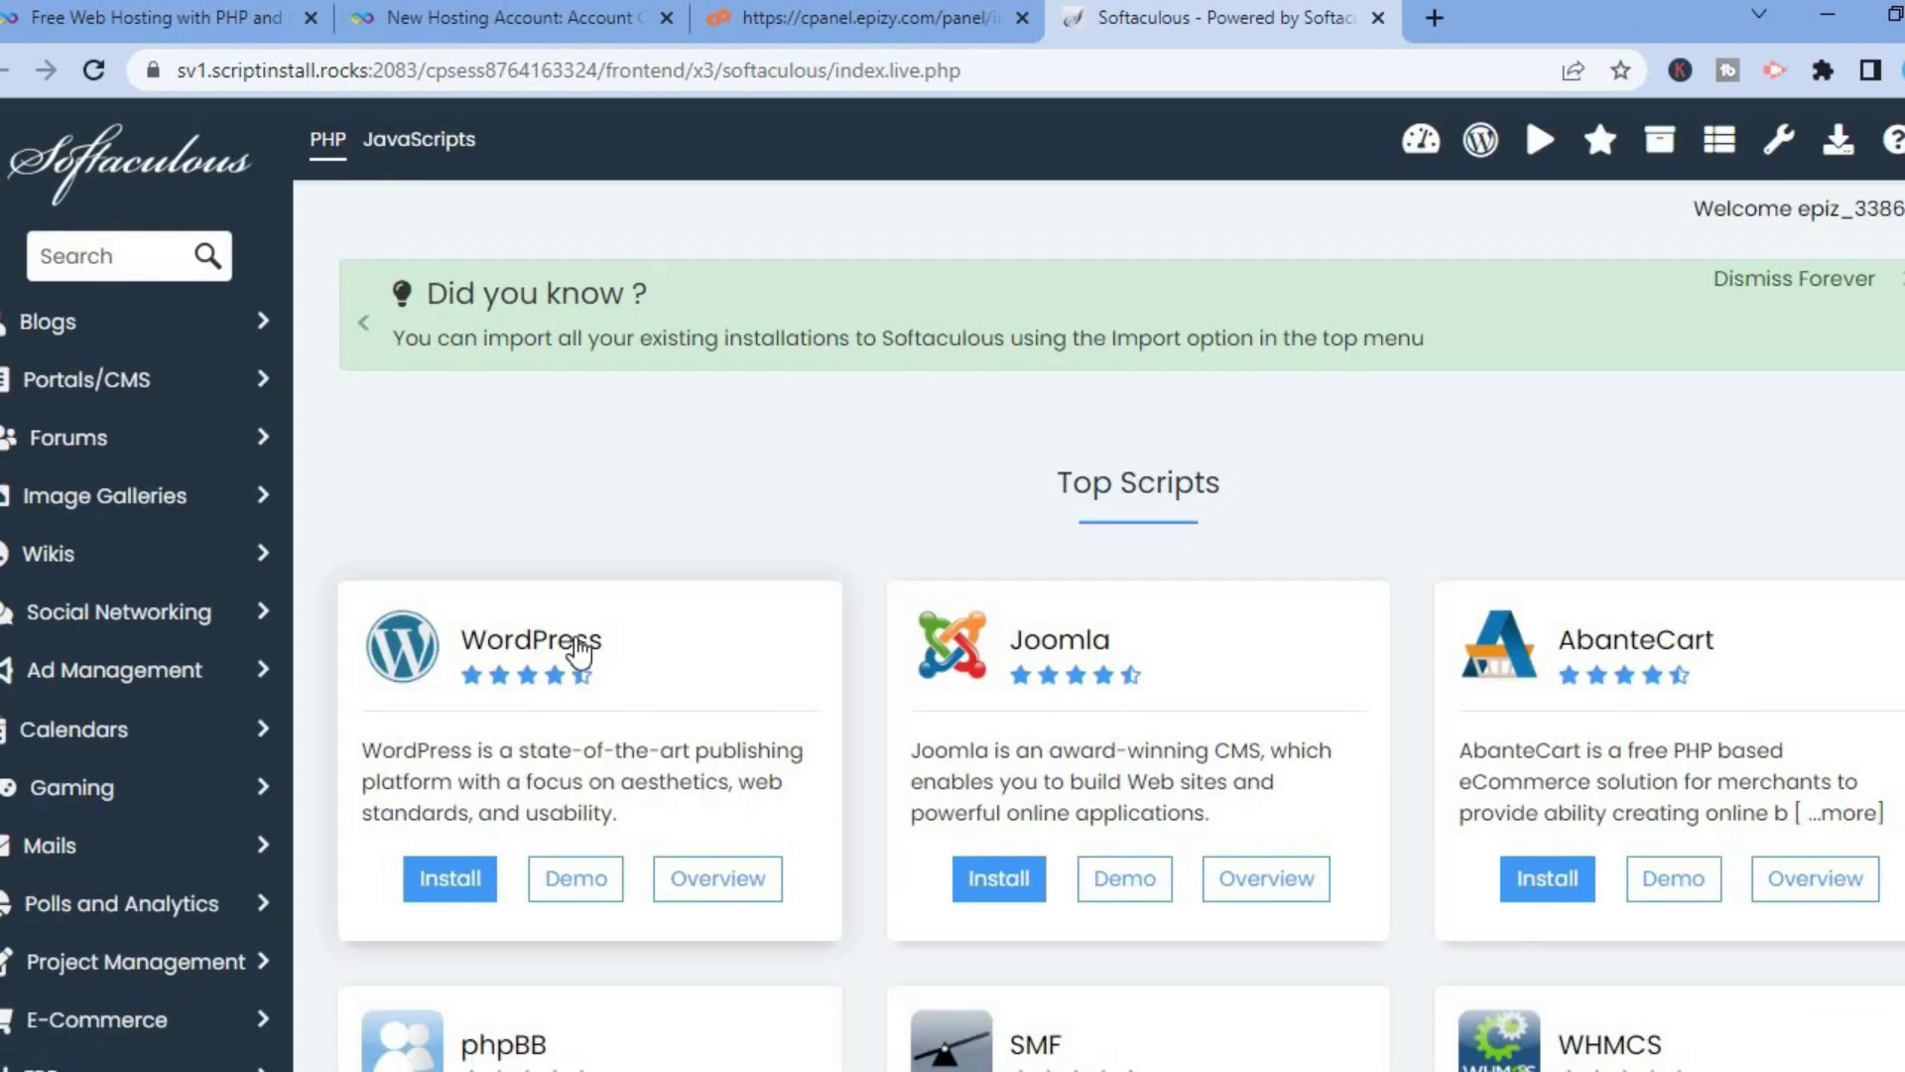
left_click(451, 881)
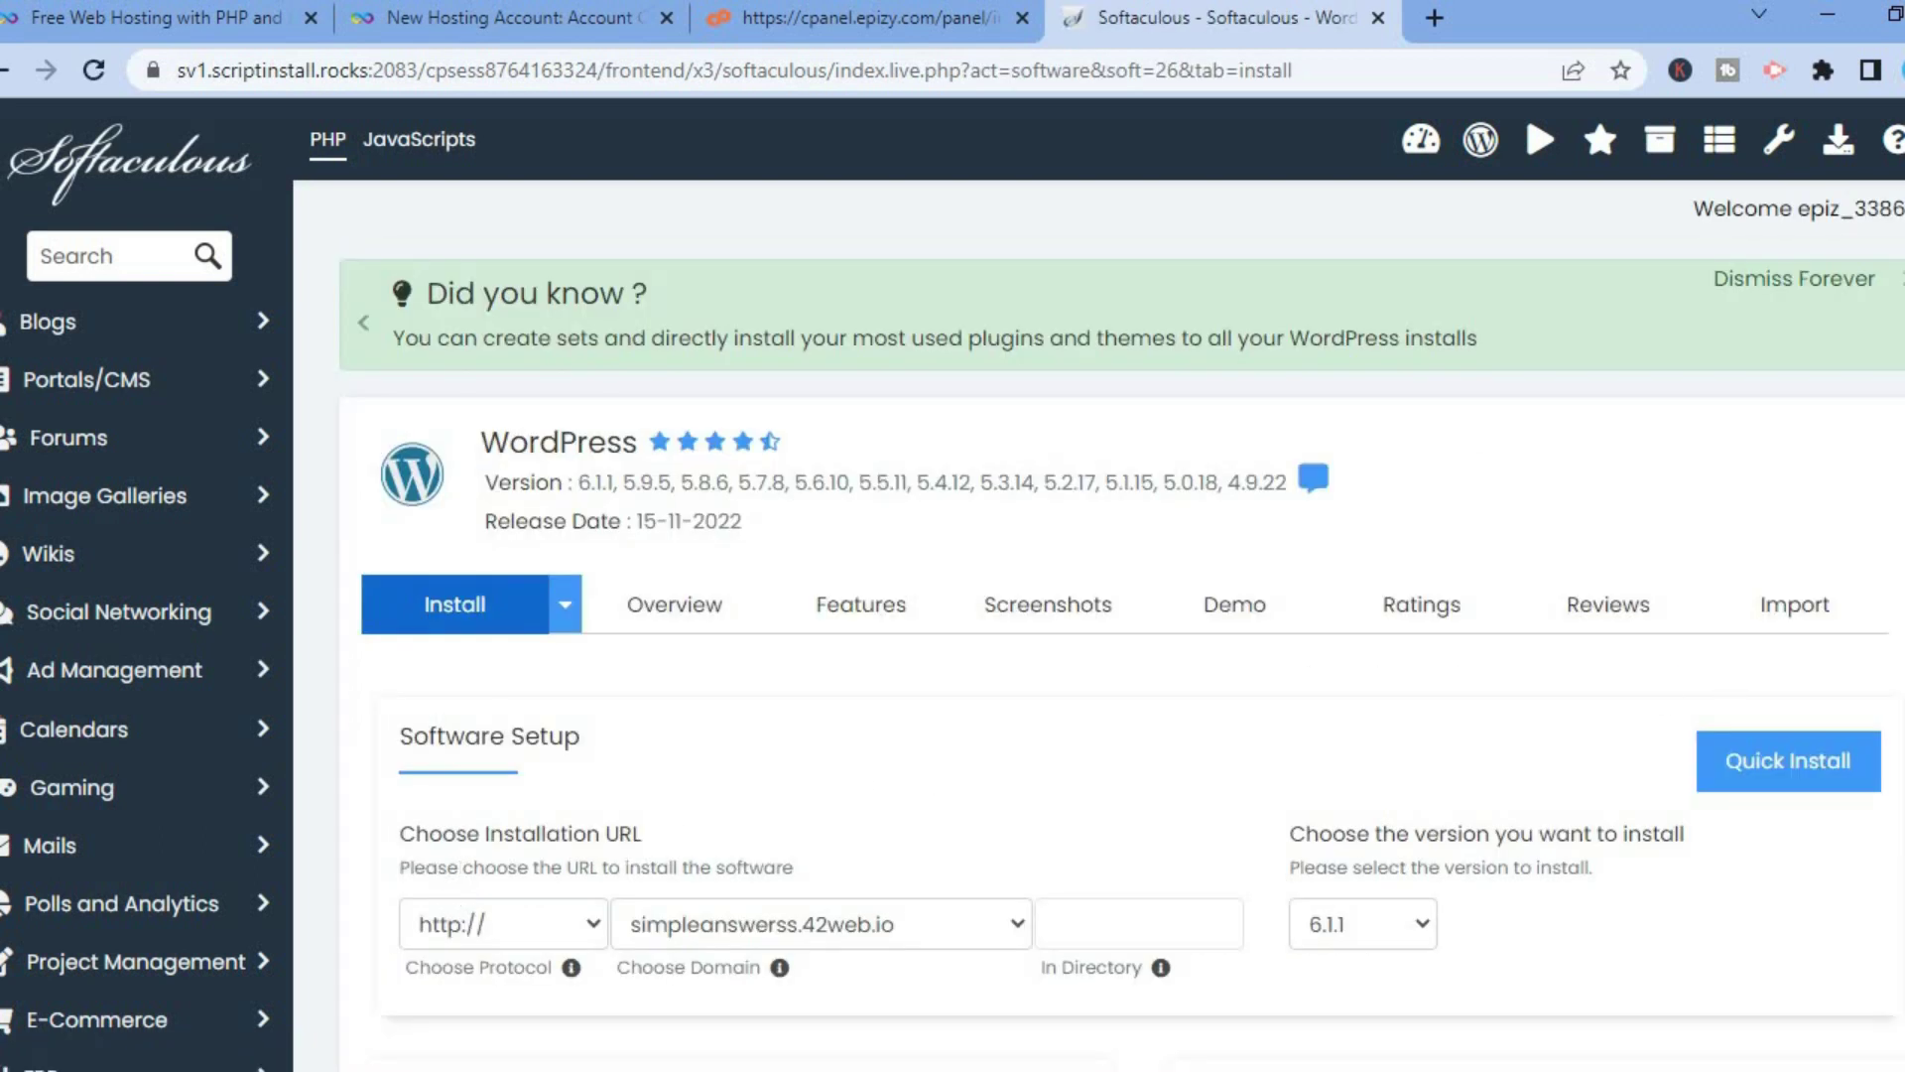
scroll(1099, 586, "down", 4)
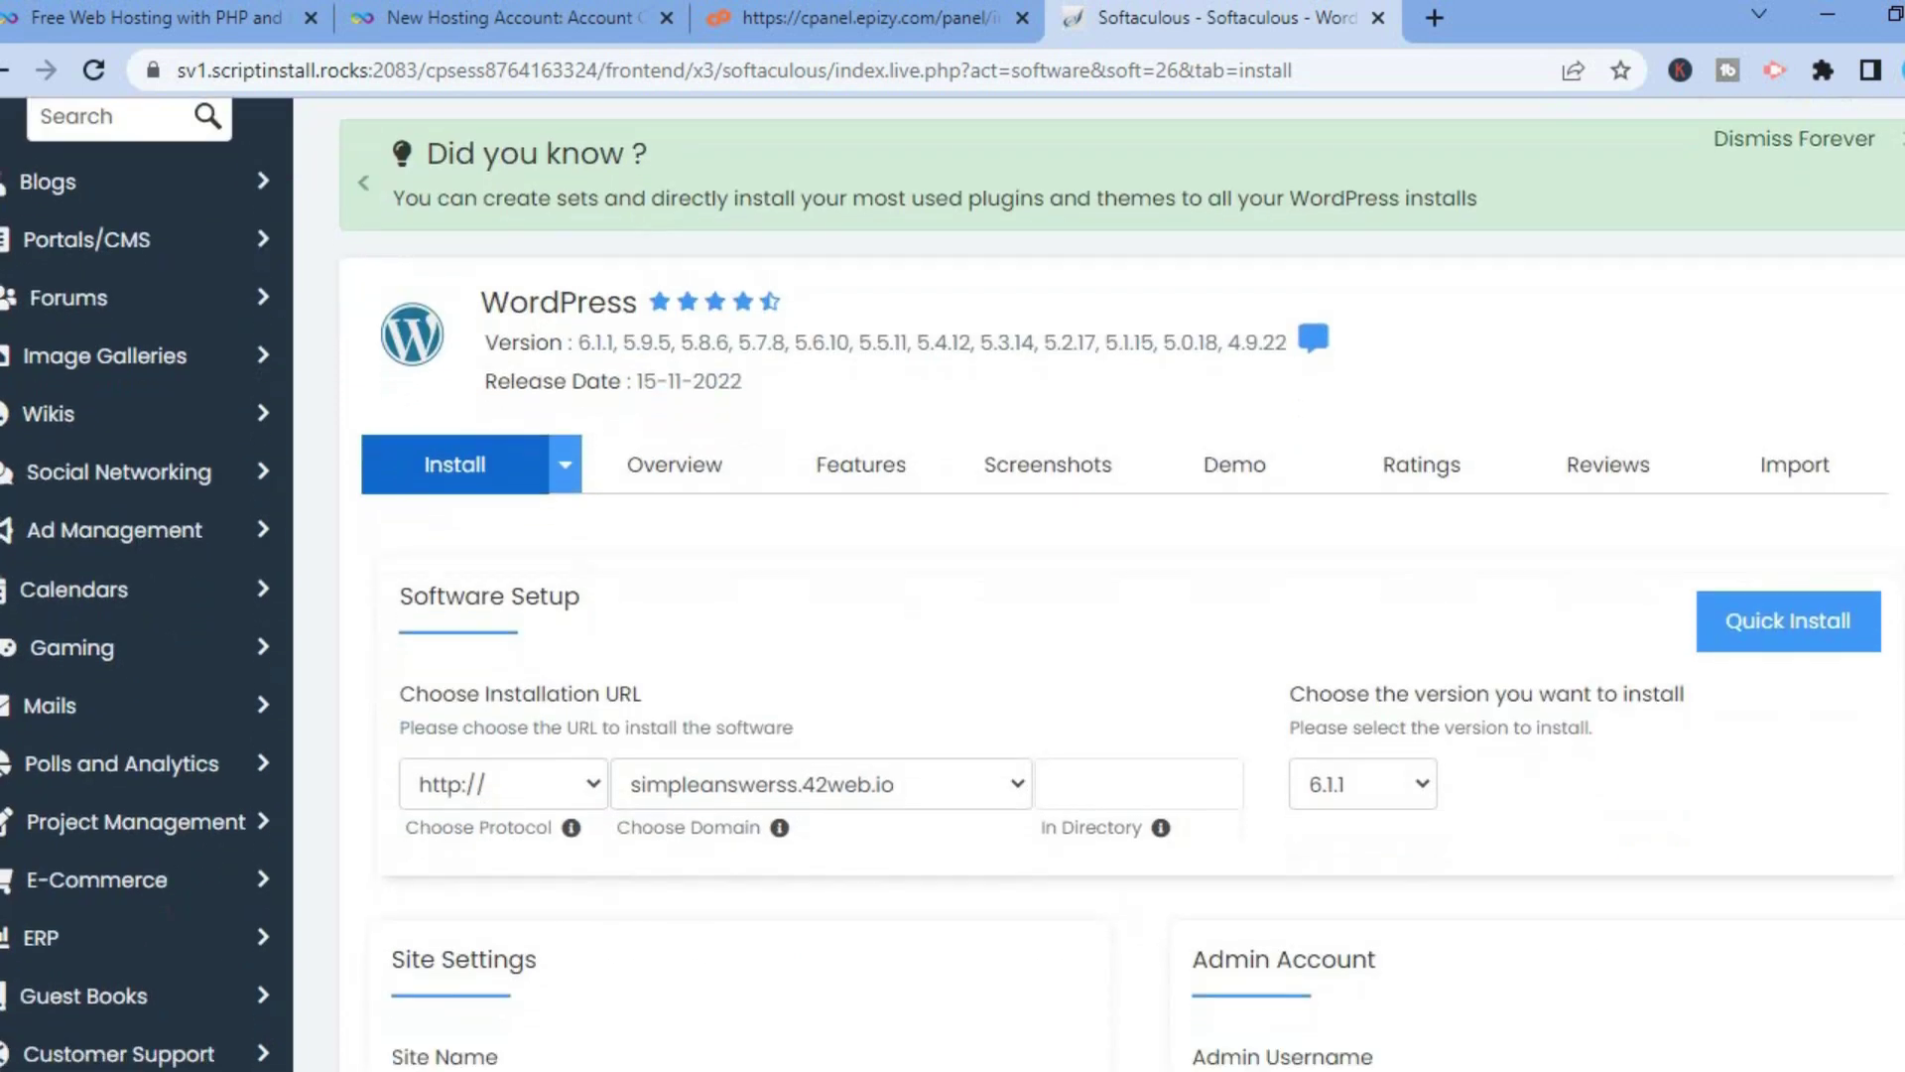
scroll(1098, 585, "down", 2)
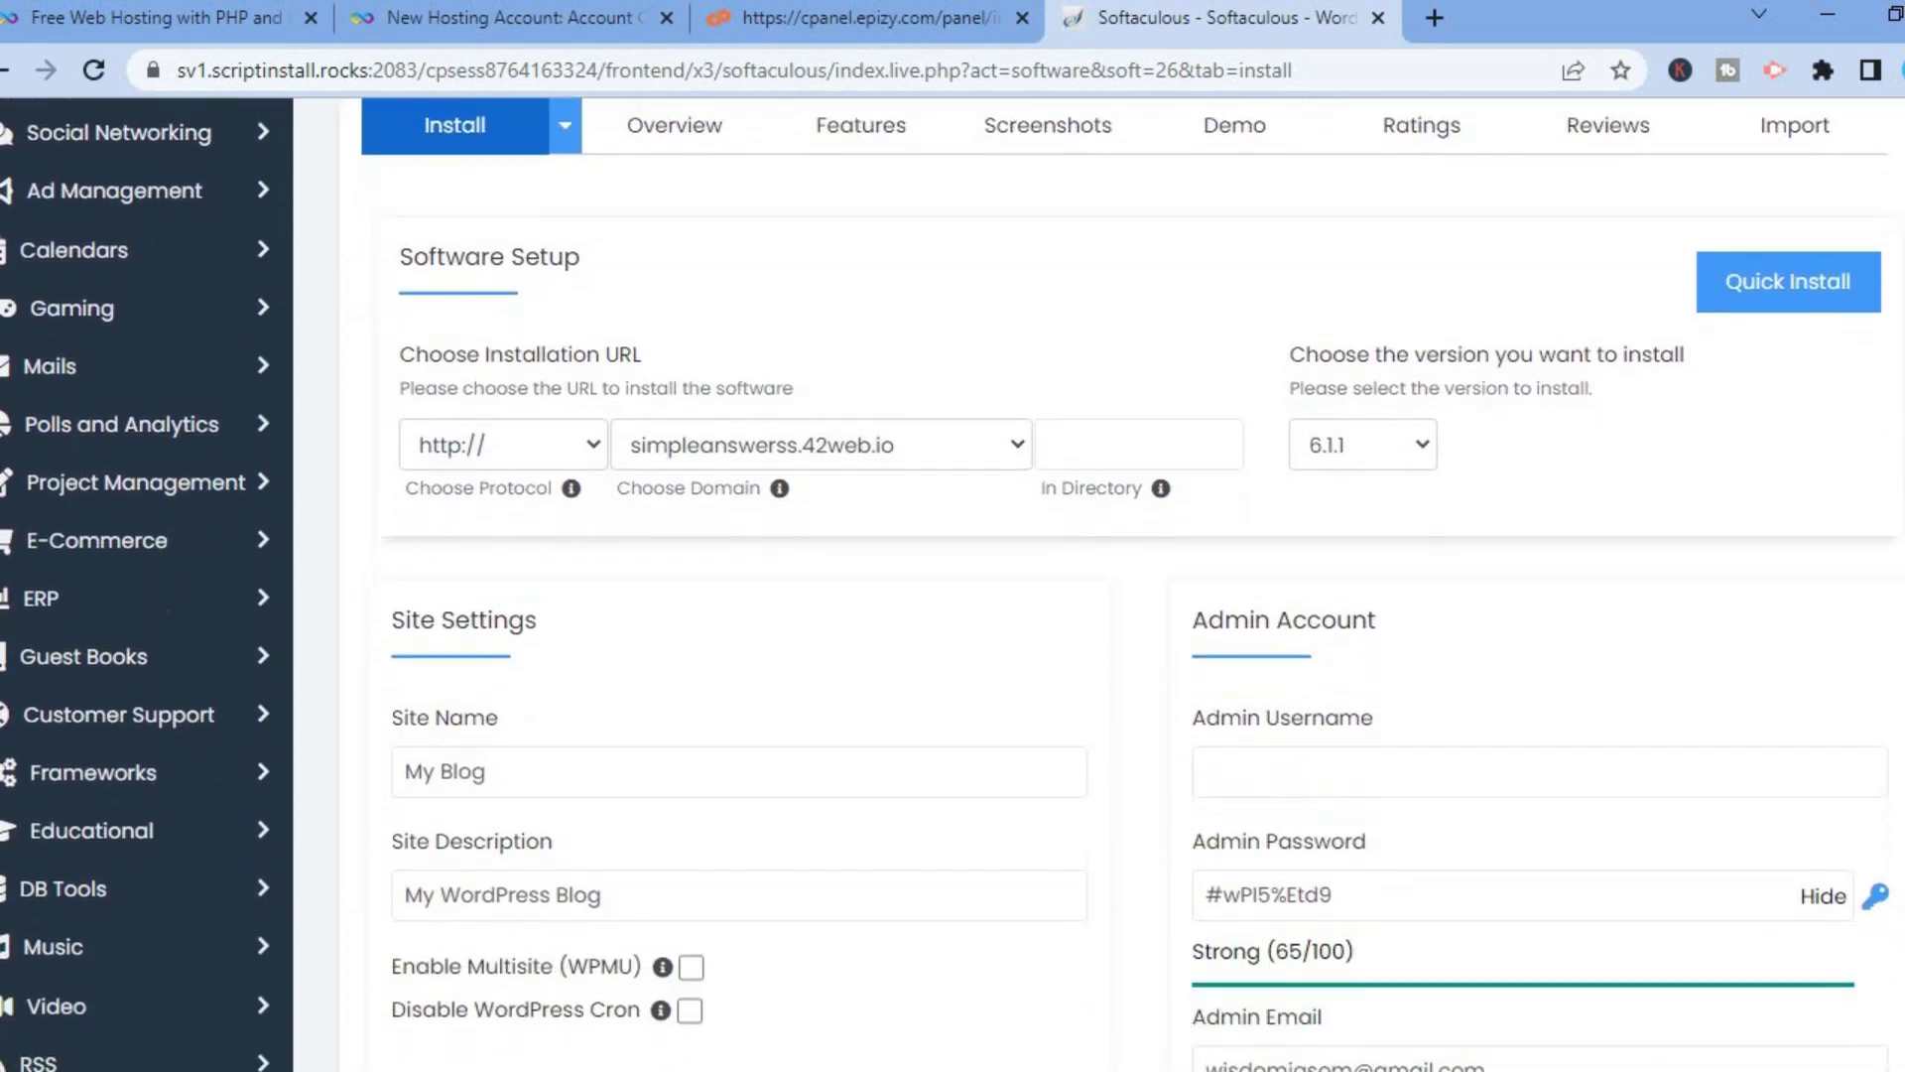
scroll(1099, 585, "down", 6)
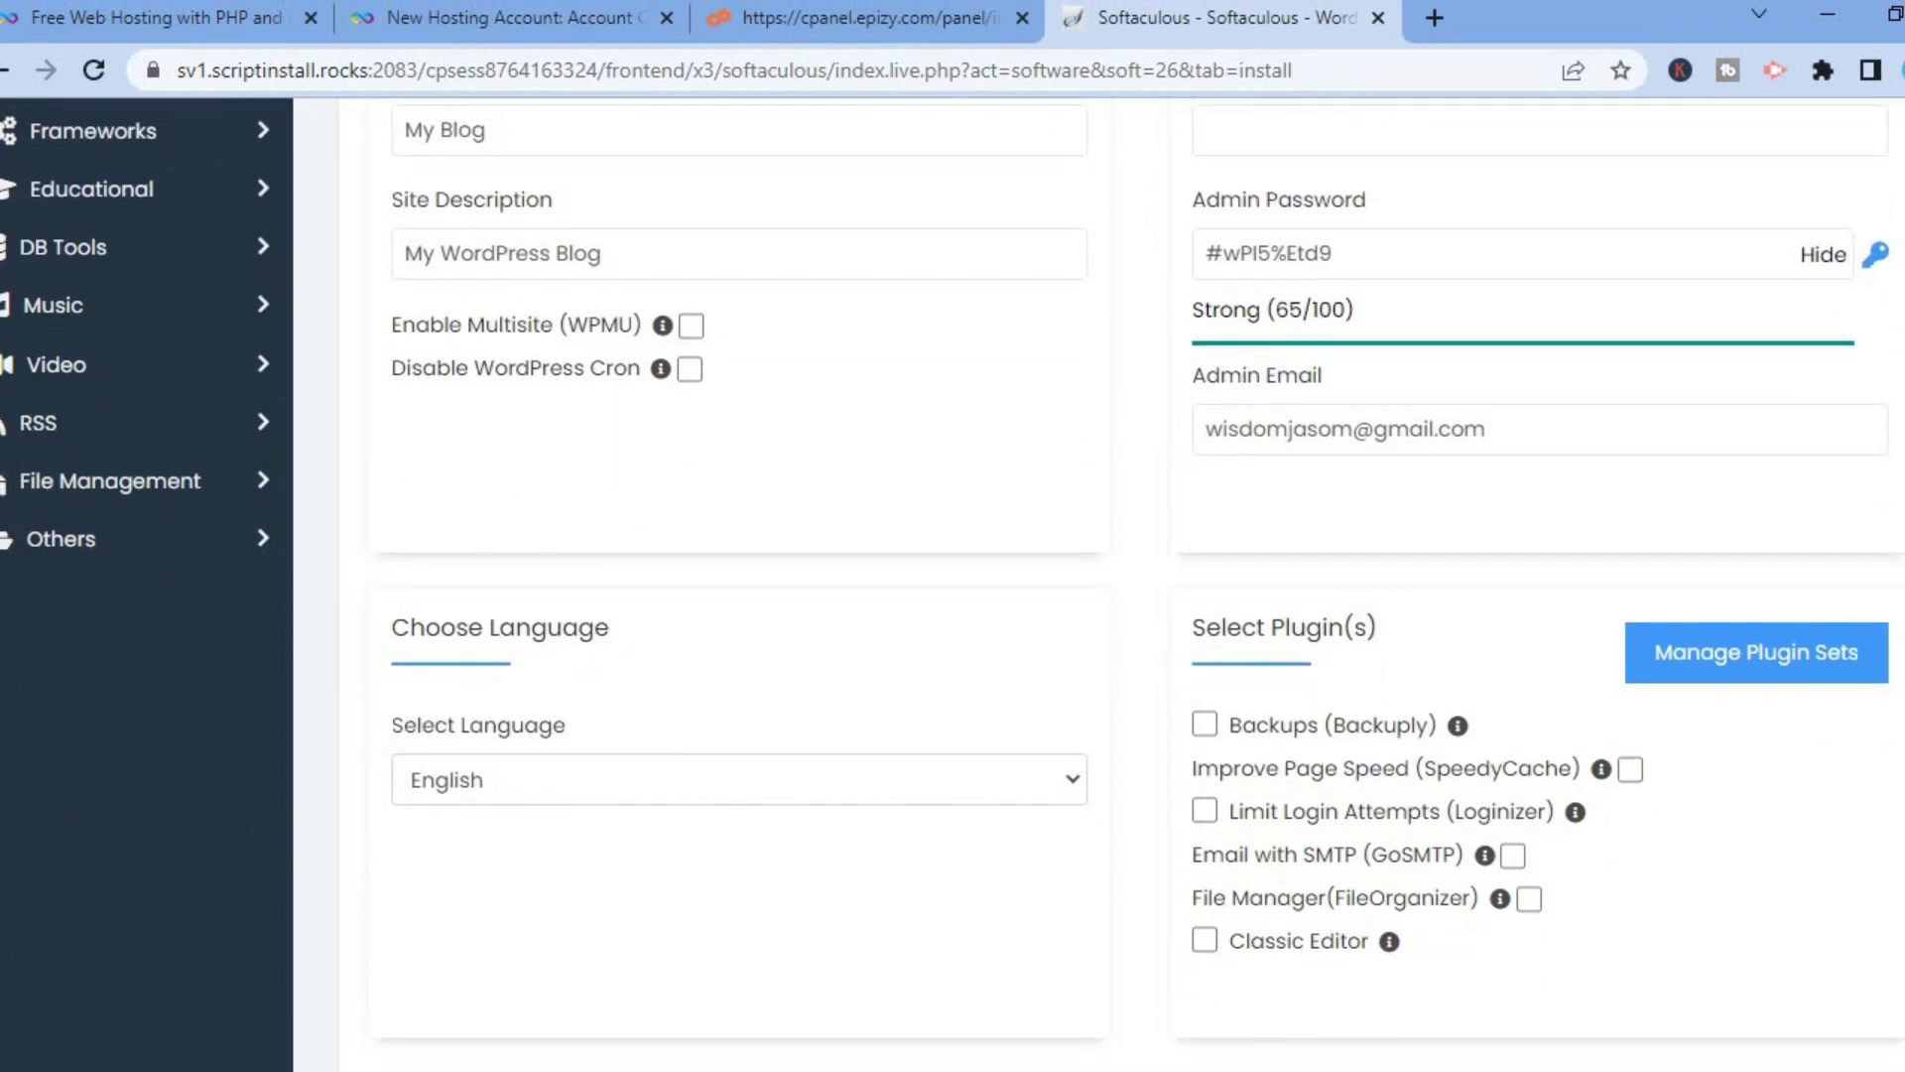
scroll(1098, 586, "up", 10)
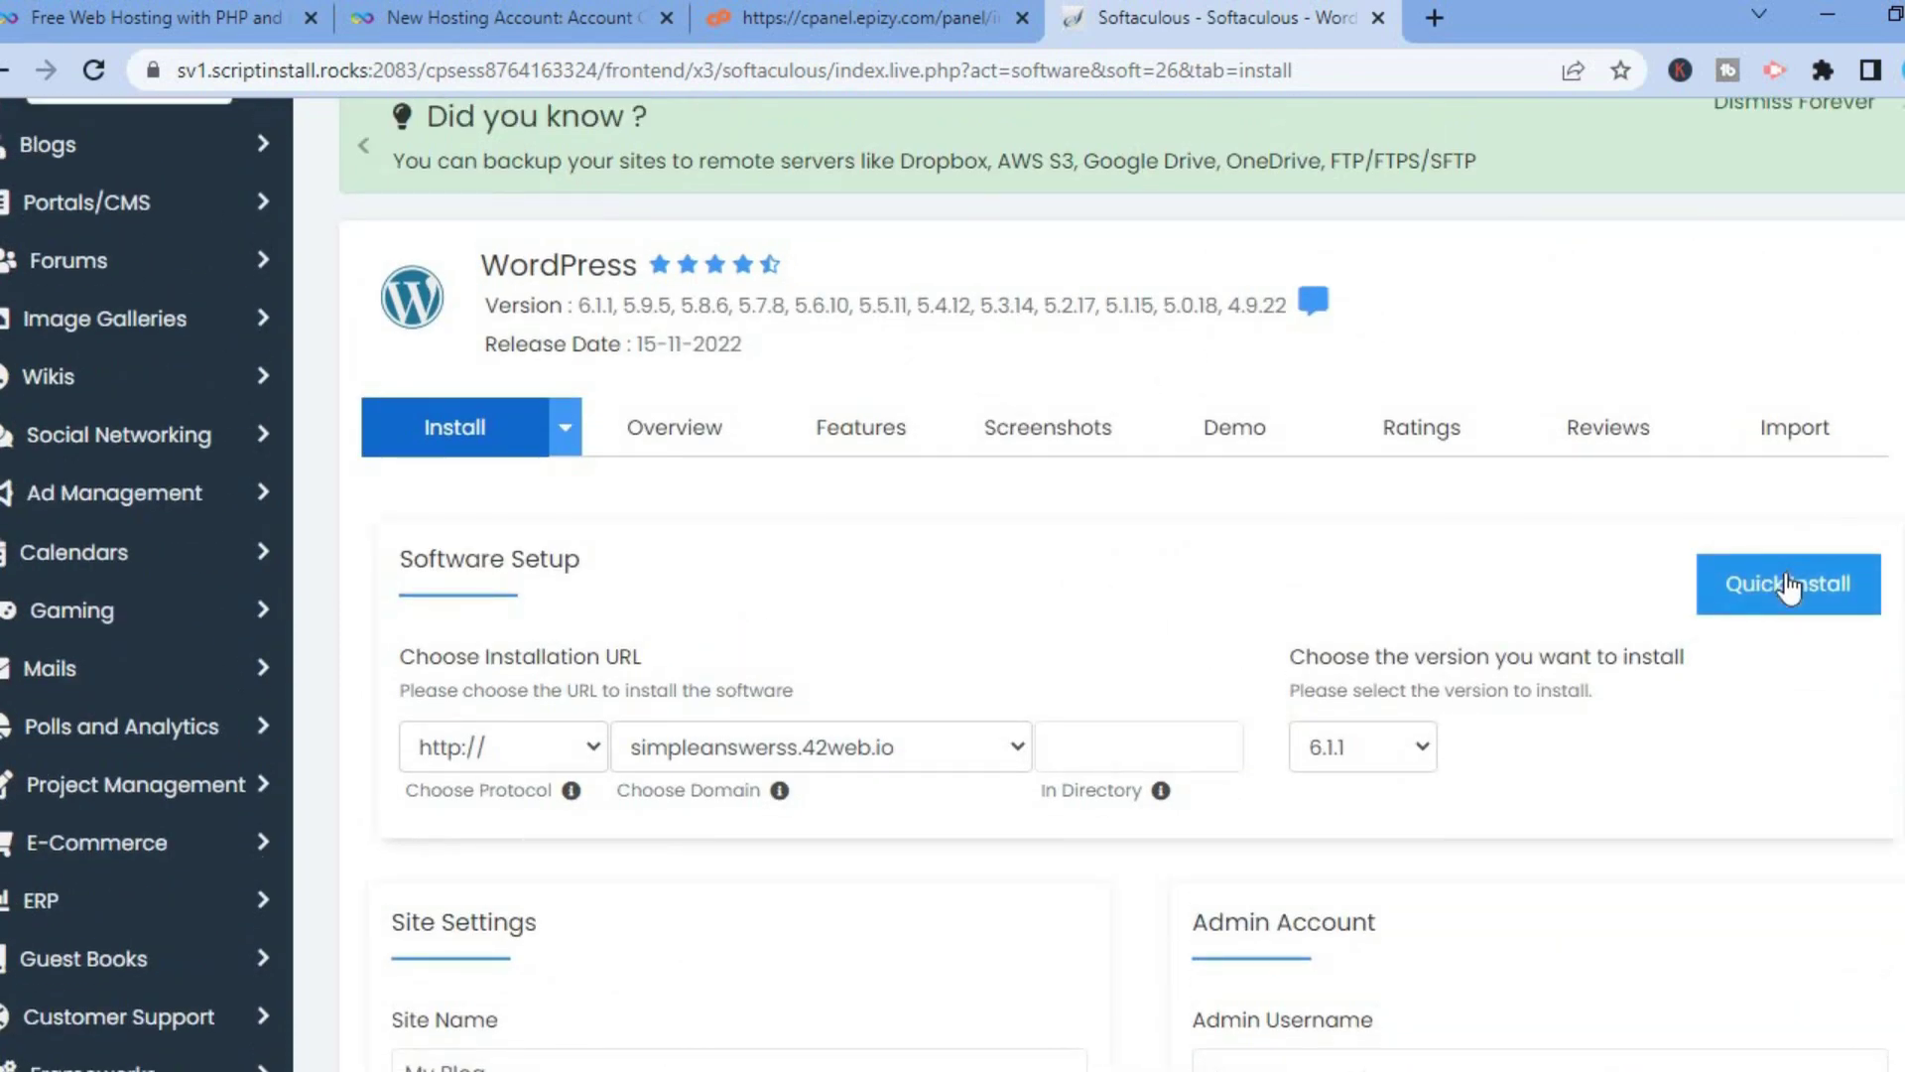
- Switch to the Quick Install form for simpleanswerss.42web.io, WordPress version 6.1.1
left_click(1792, 584)
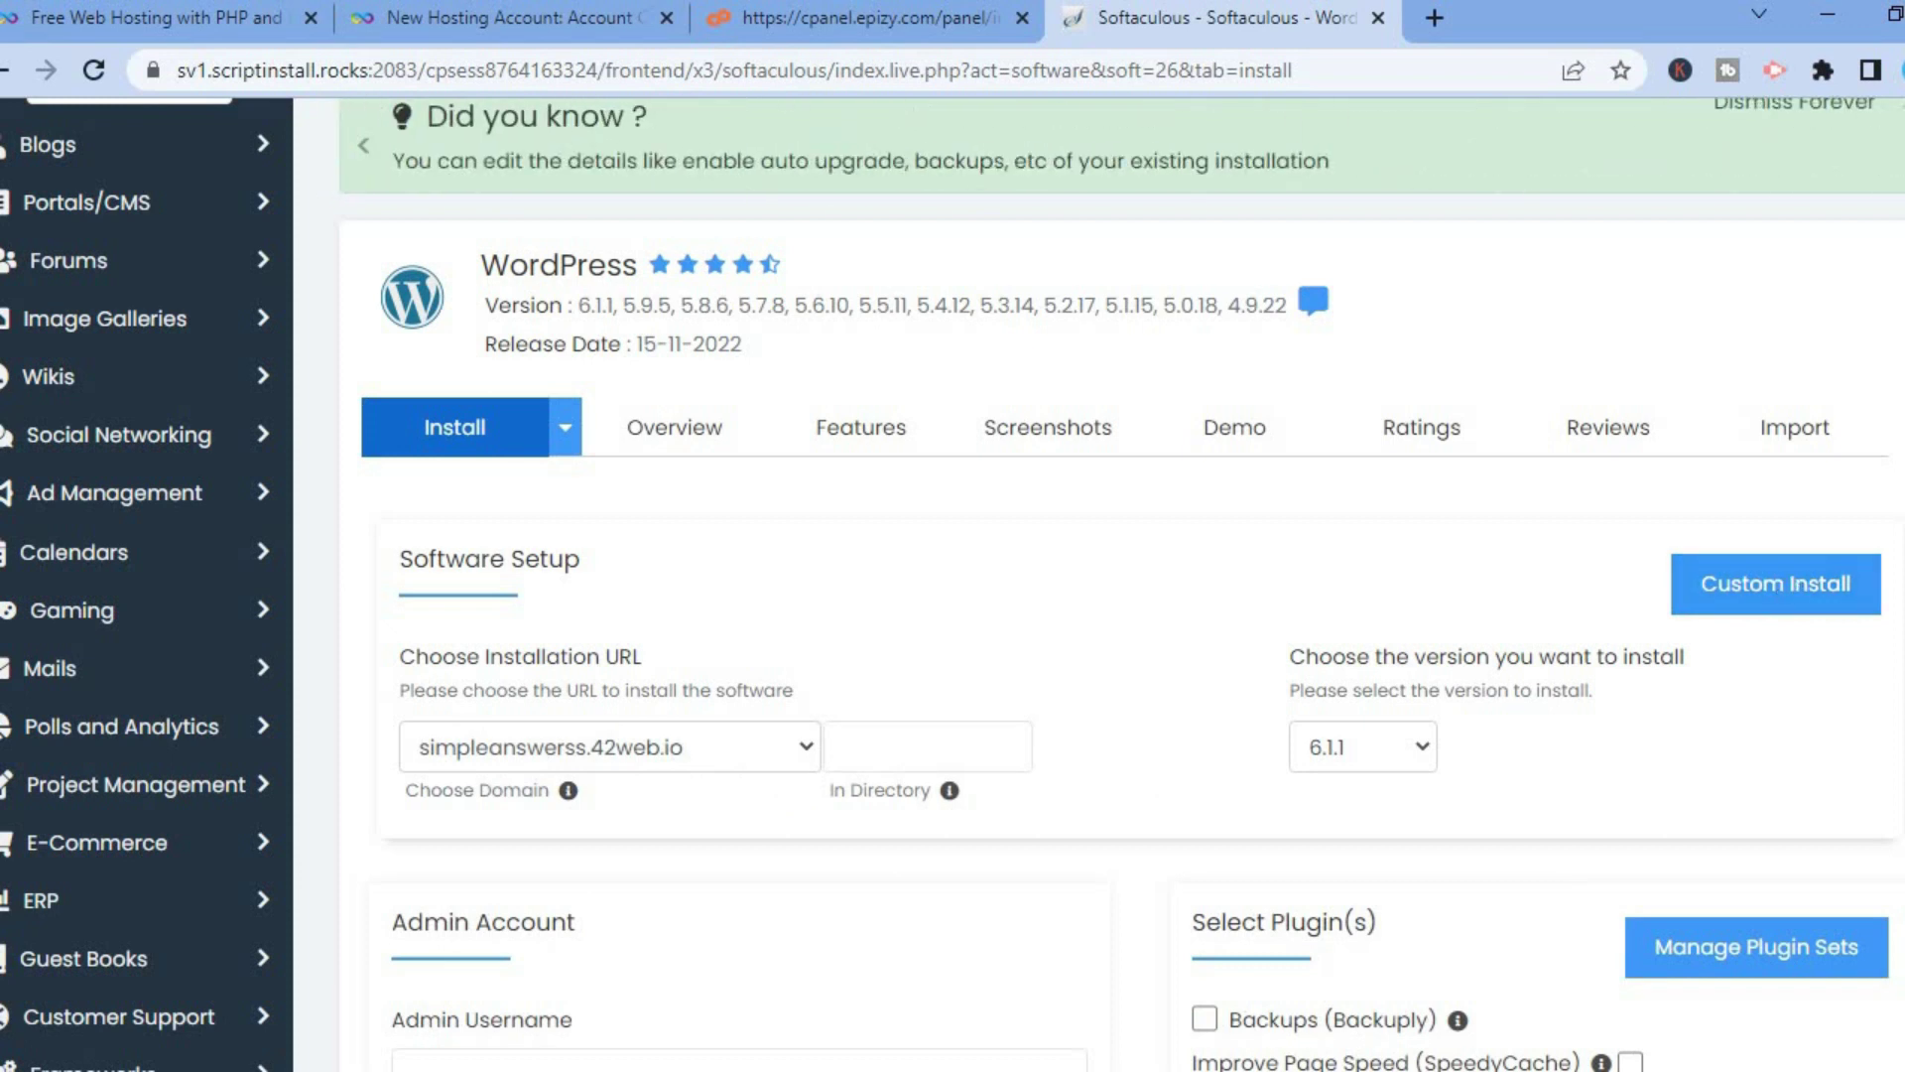
scroll(953, 584, "down", 2)
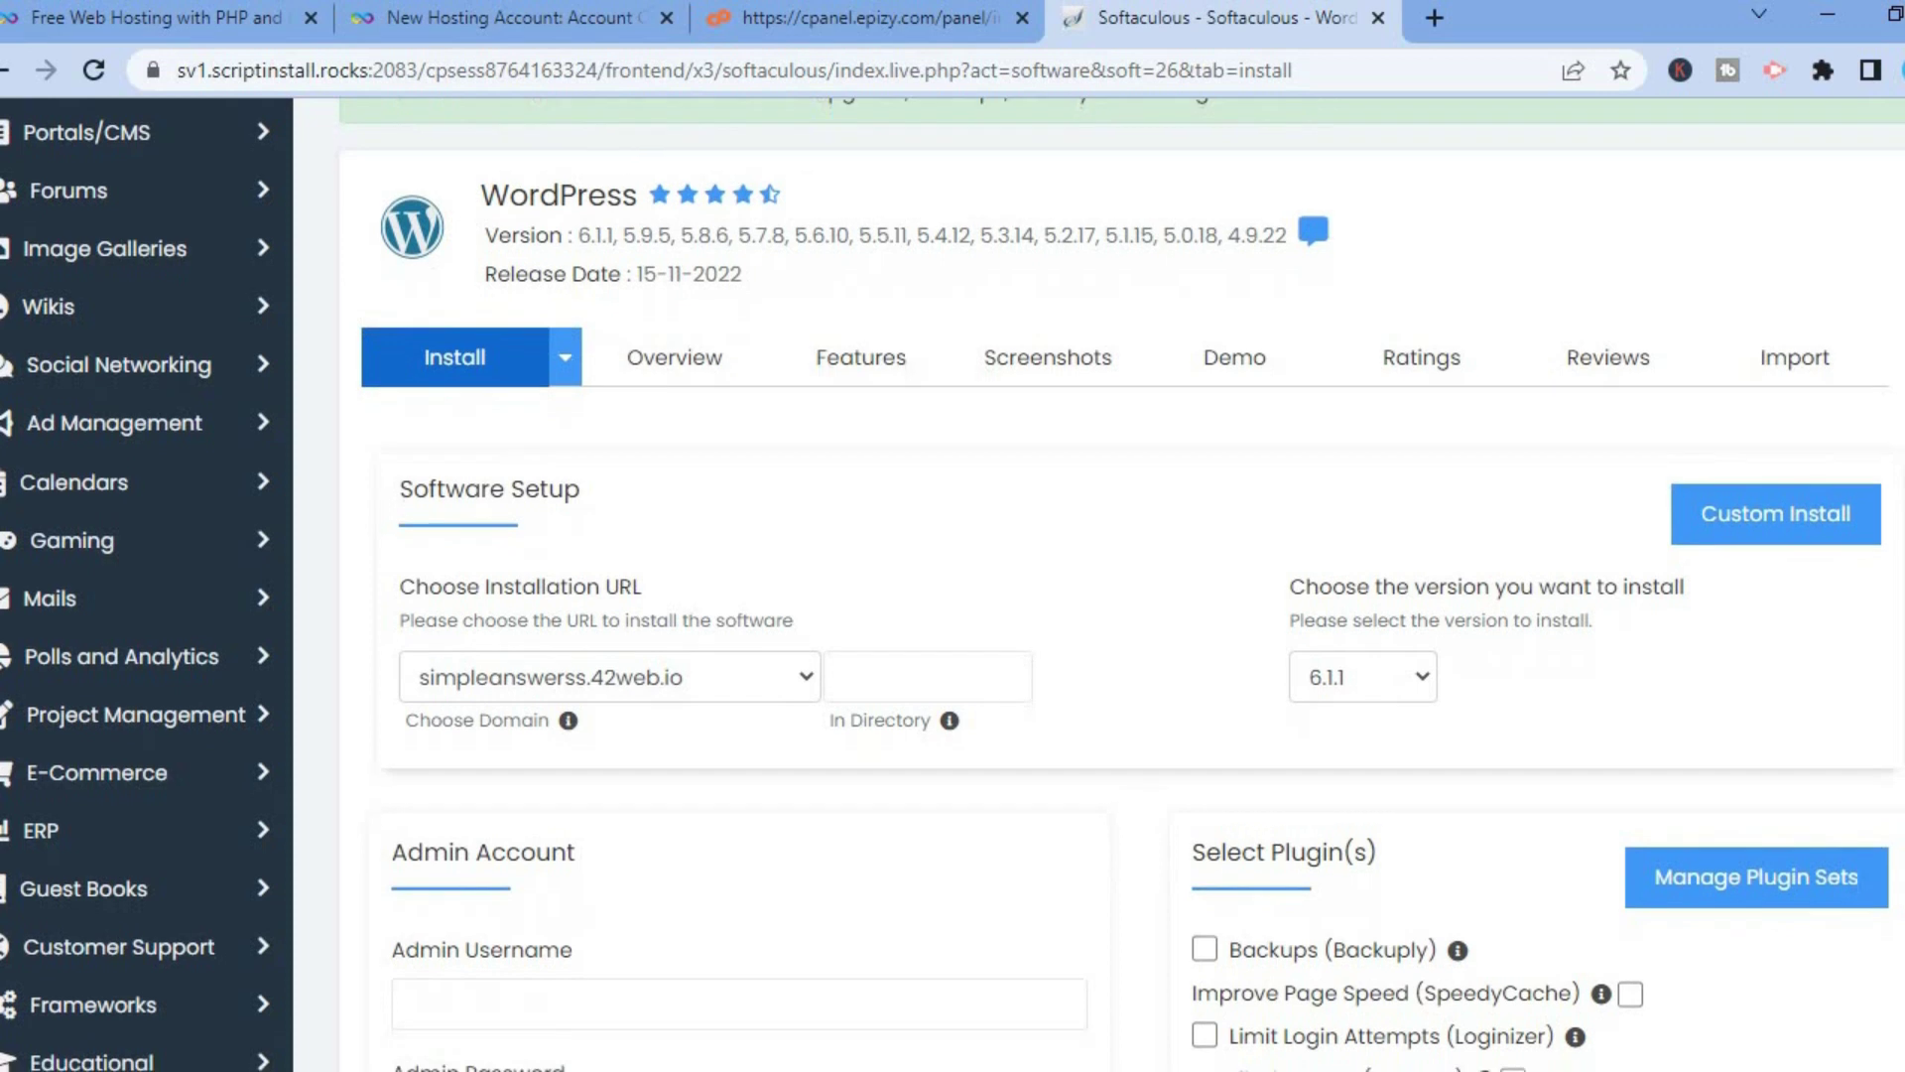
scroll(953, 583, "down", 1)
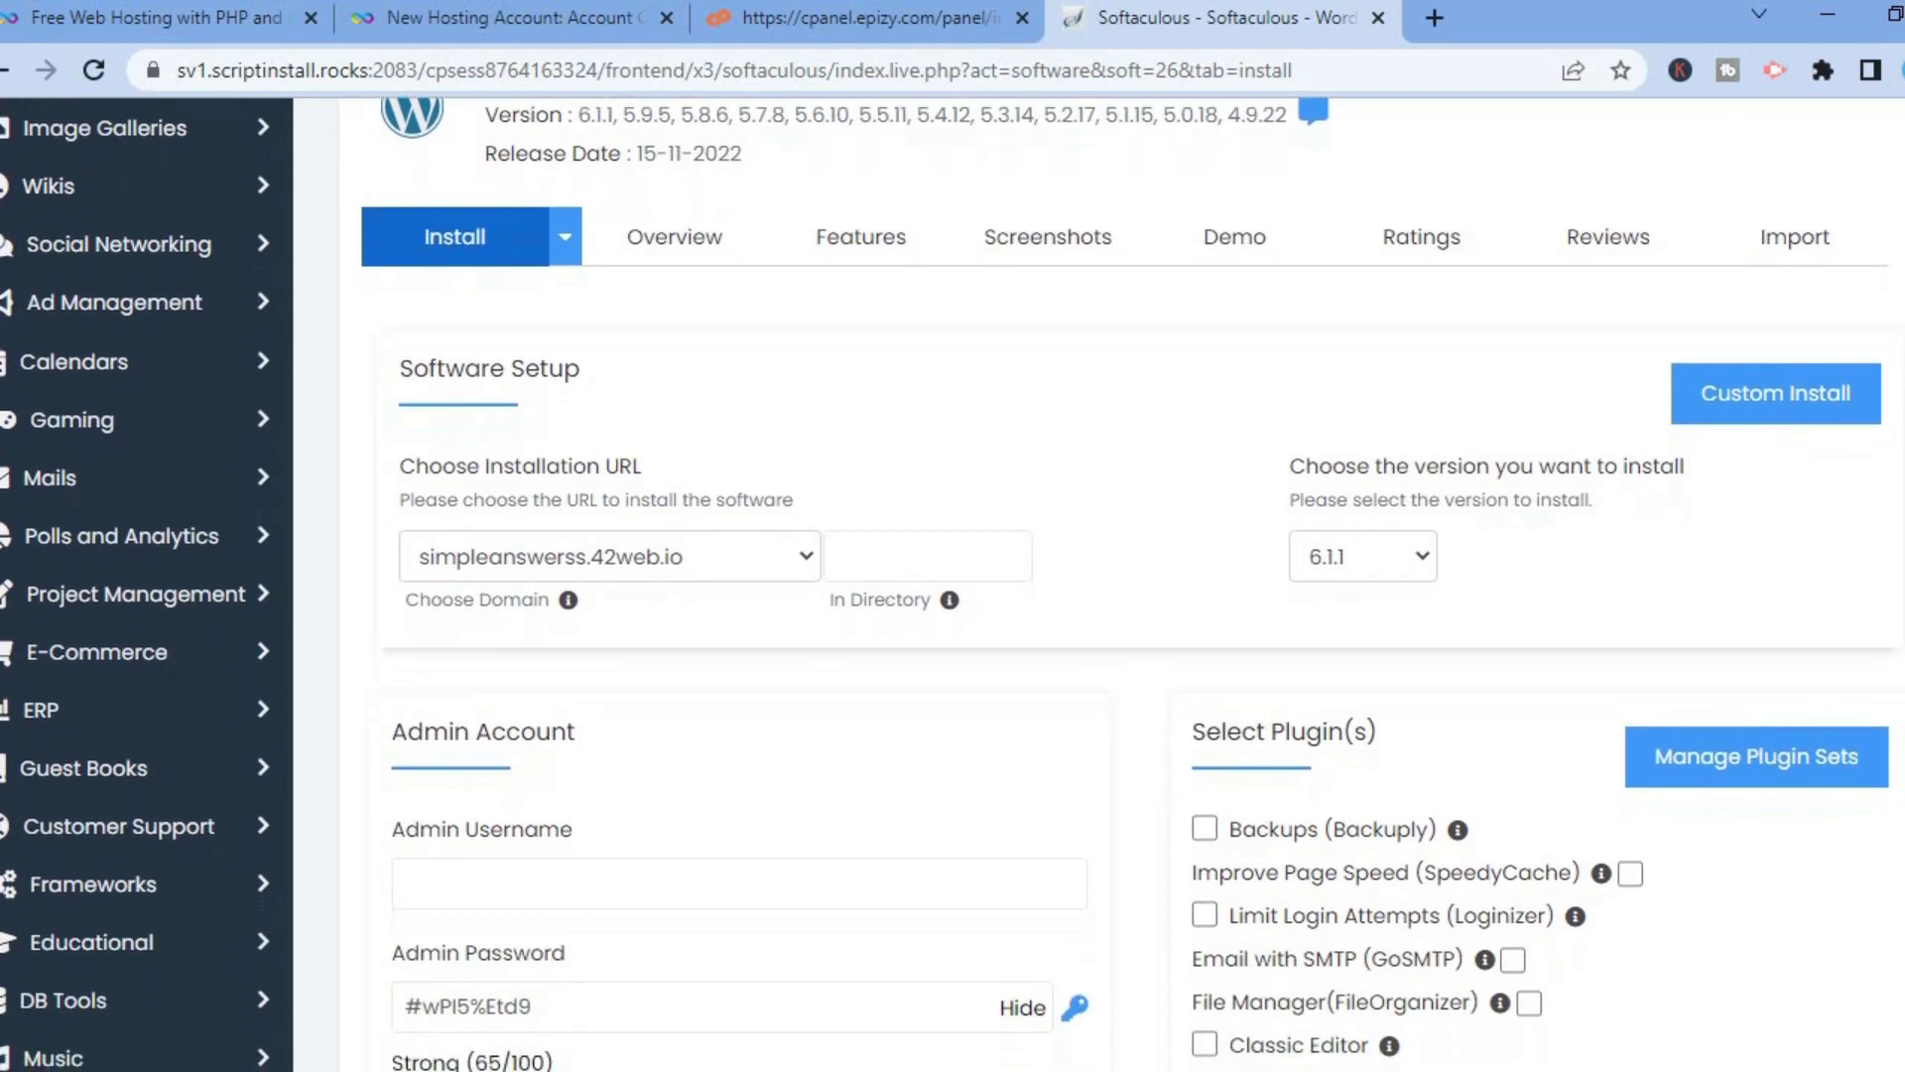
scroll(952, 584, "down", 10)
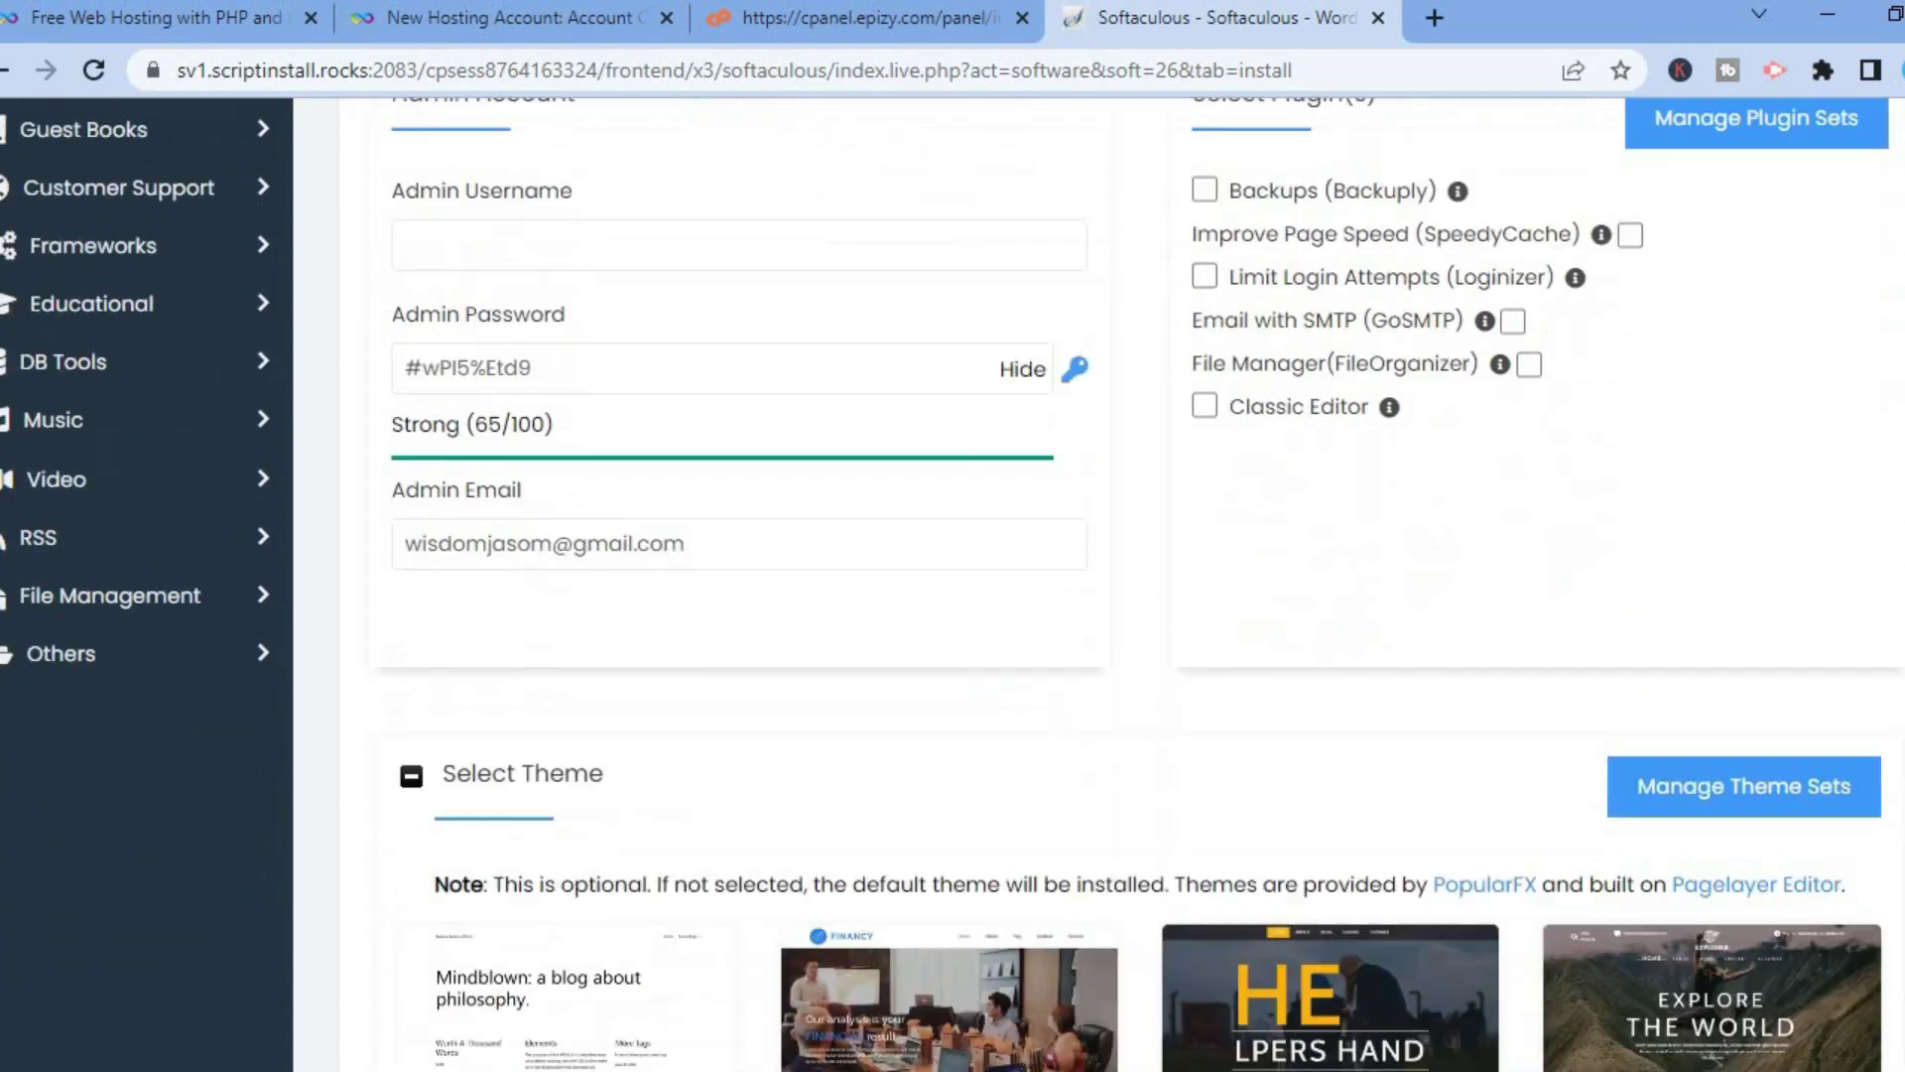
scroll(952, 584, "down", 4)
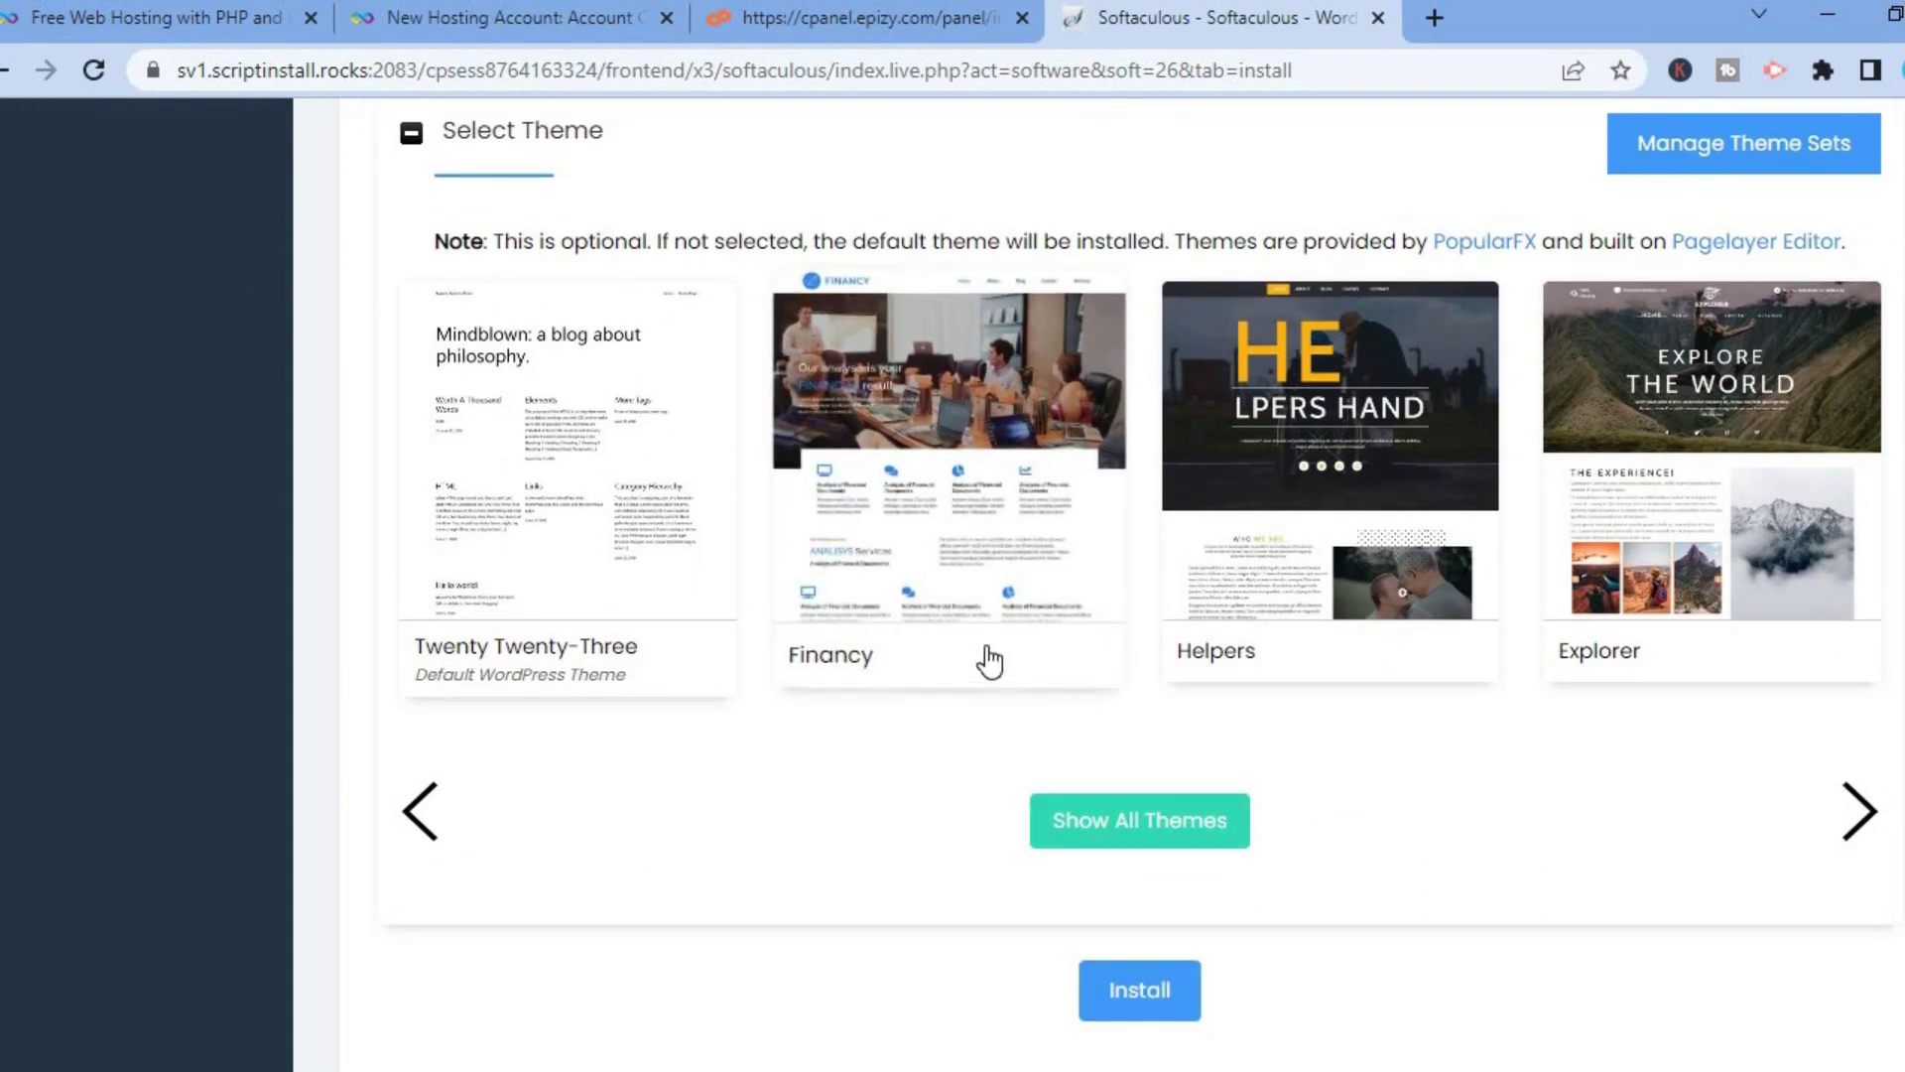
- Select the Helpers theme and accept using its demo images
left_click(1267, 588)
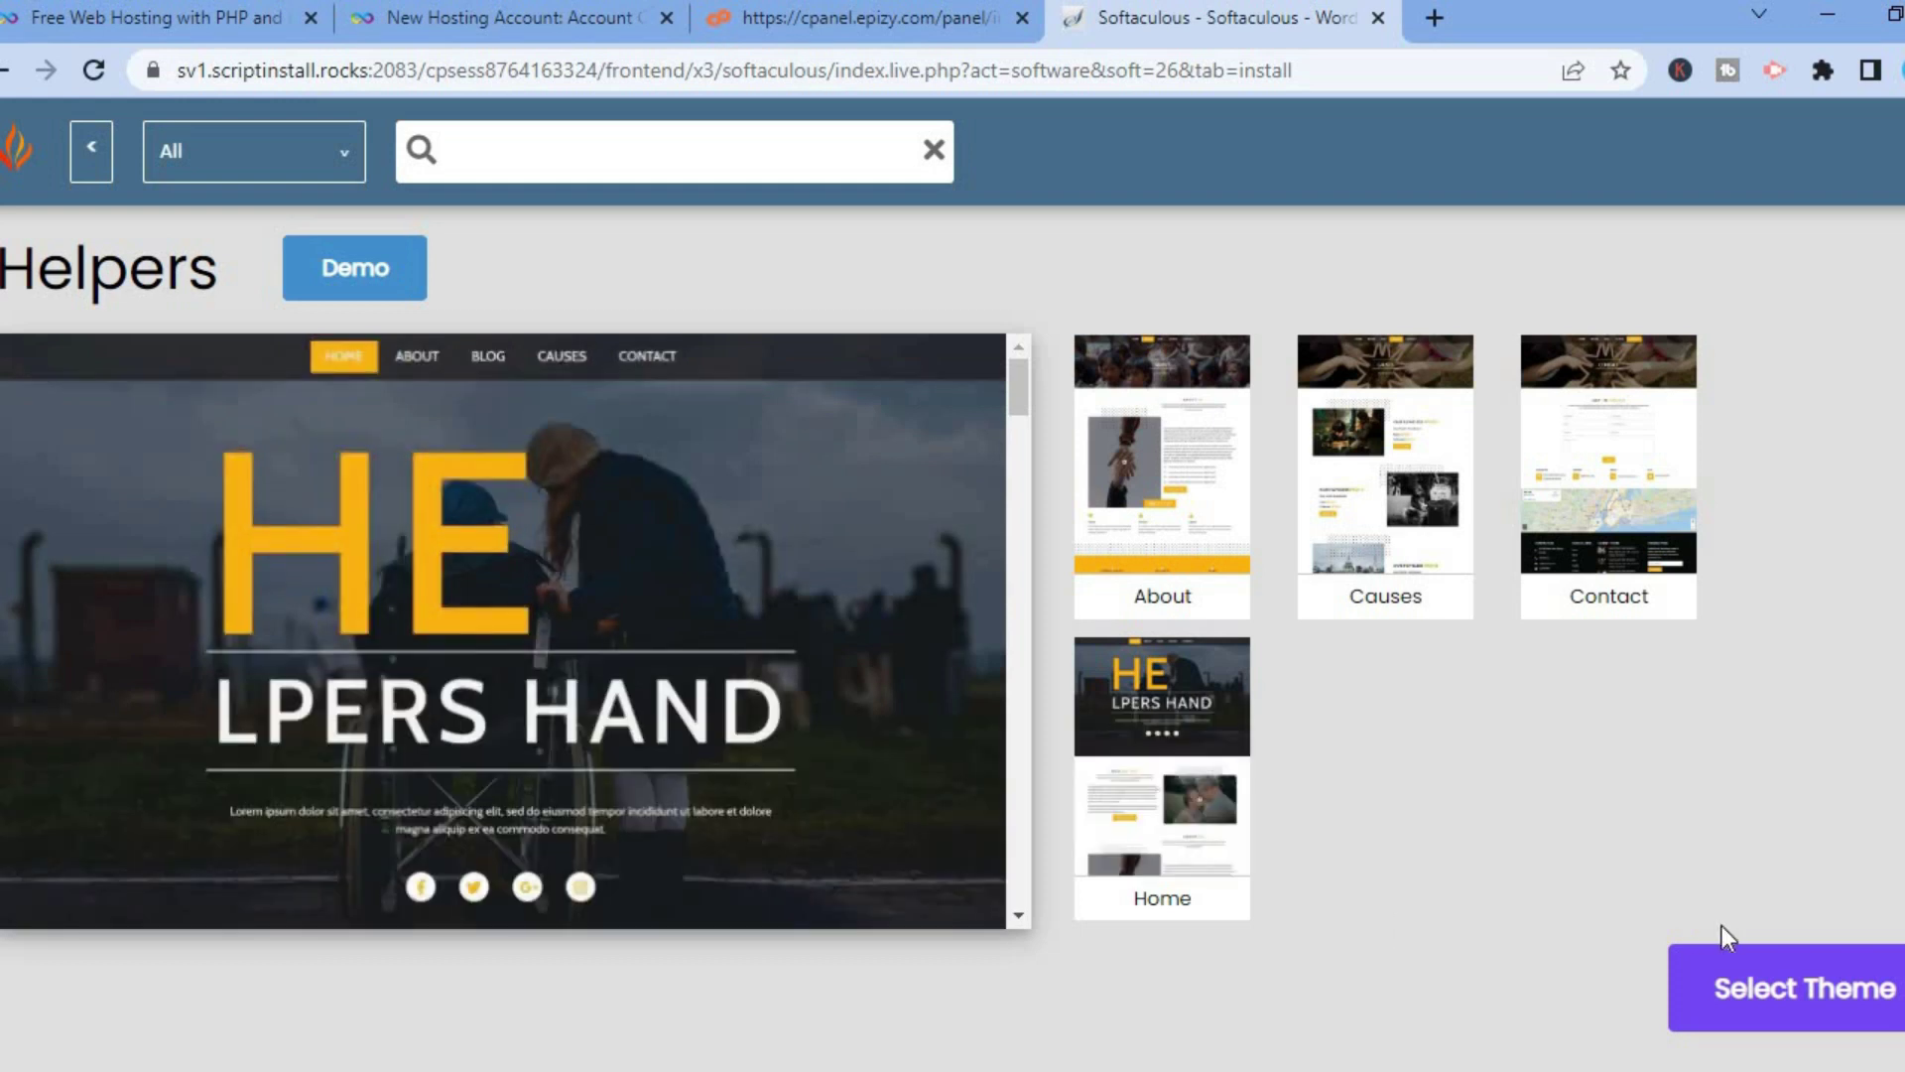
left_click(1777, 990)
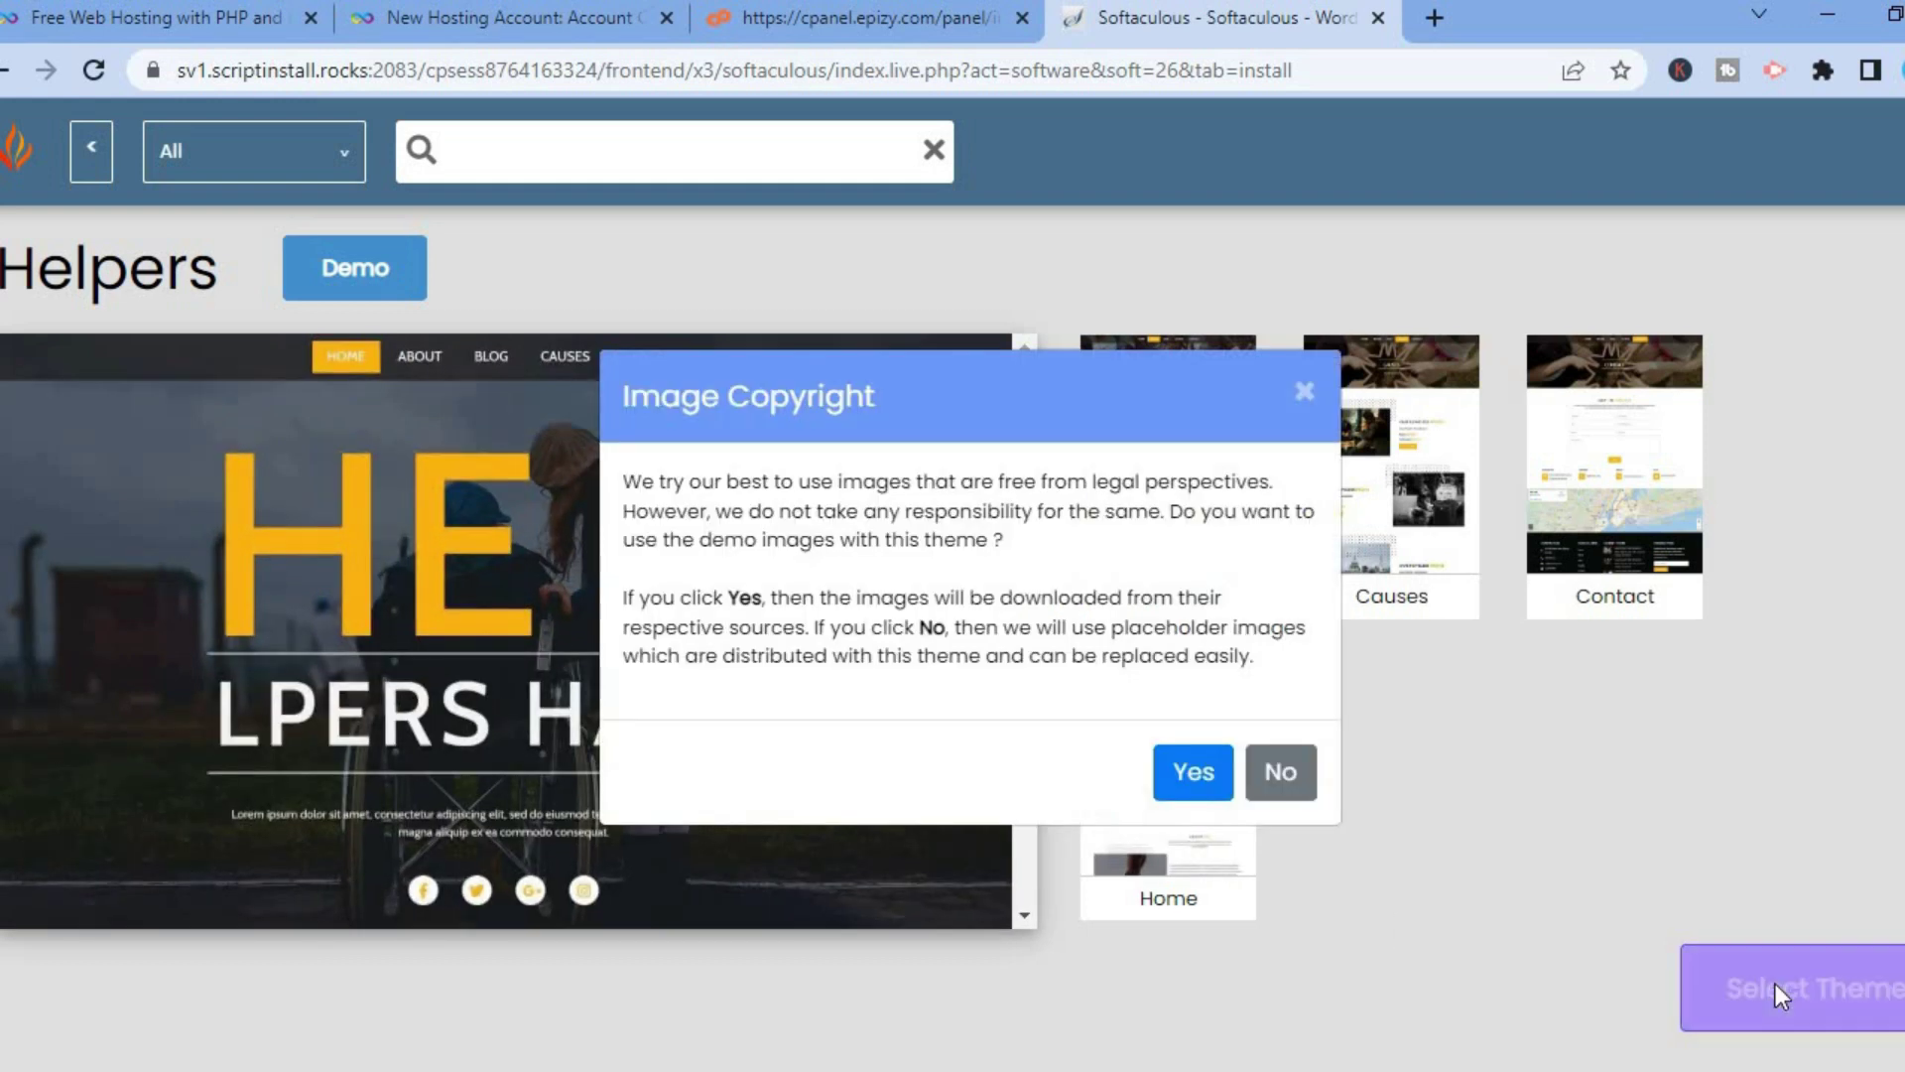
left_click(1213, 776)
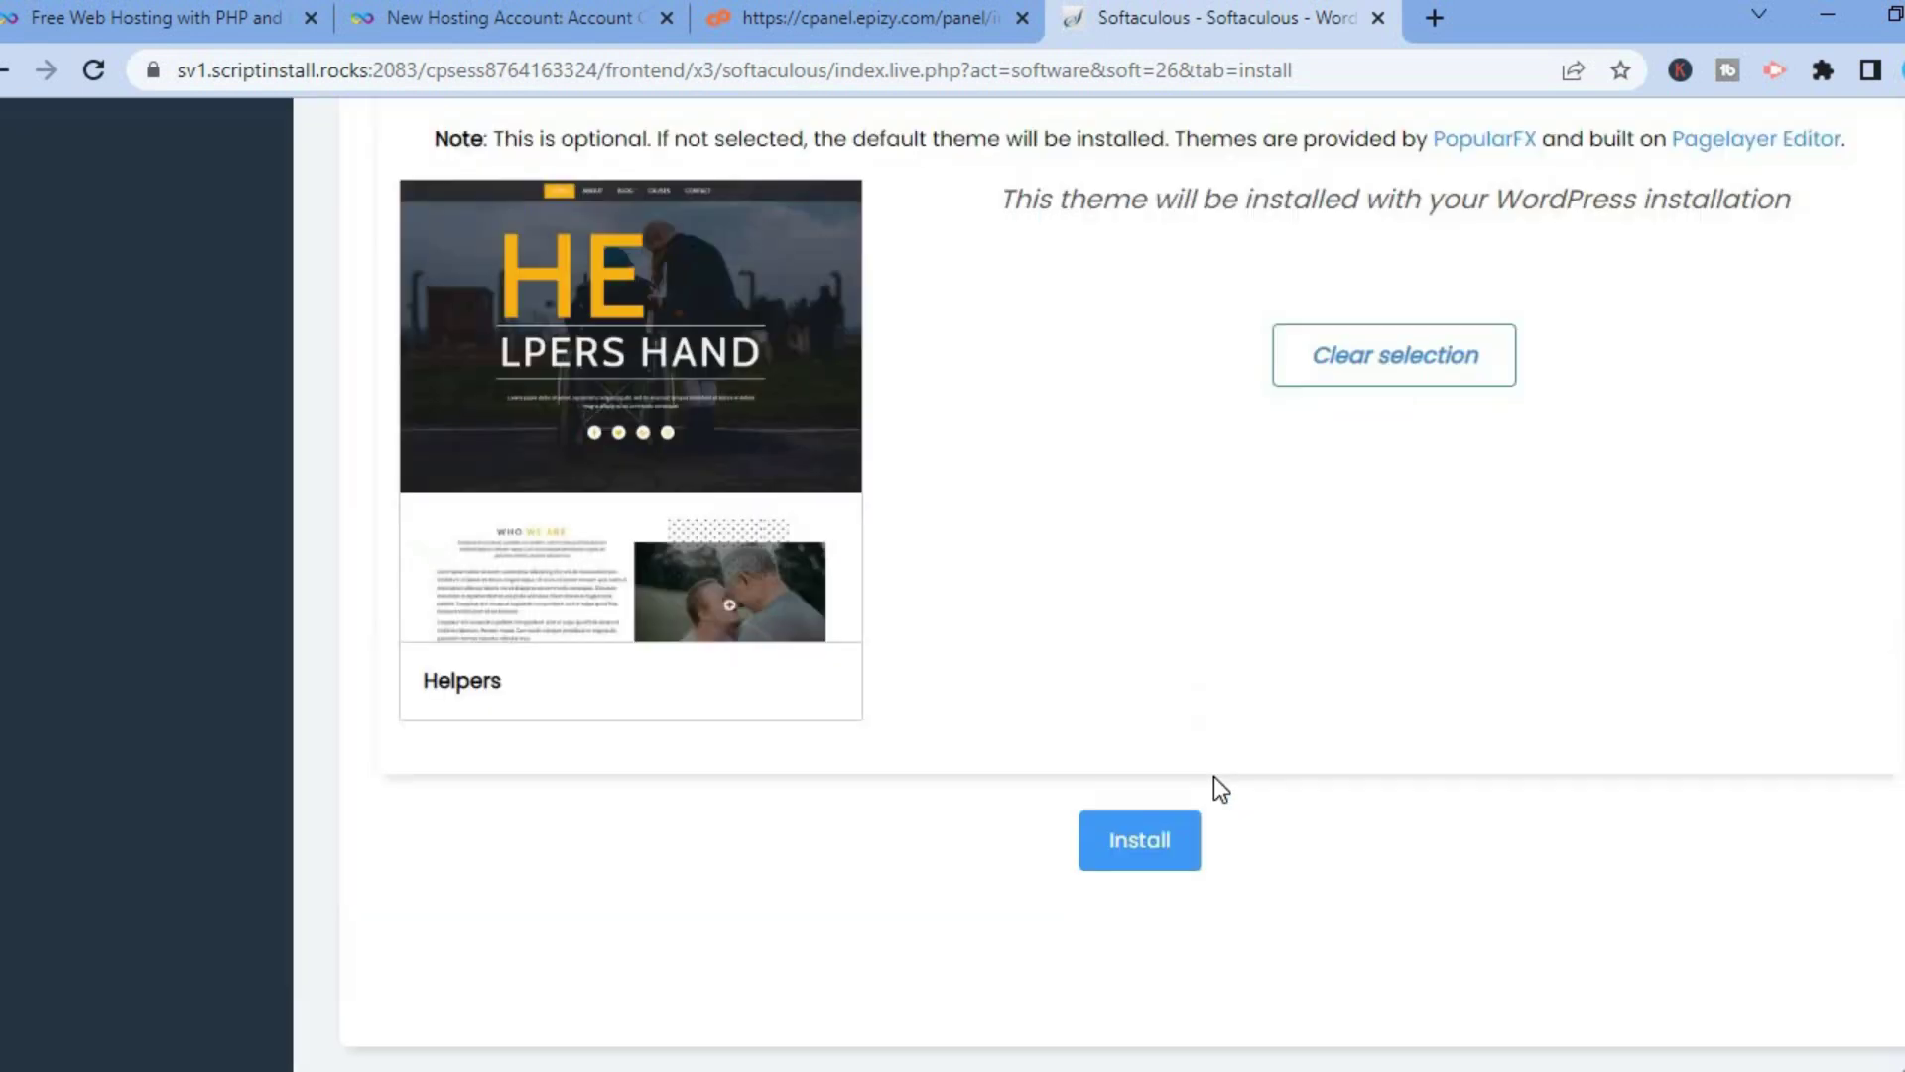
- Fill the missing admin username from autofill after the error, then install WordPress again
left_click(1141, 840)
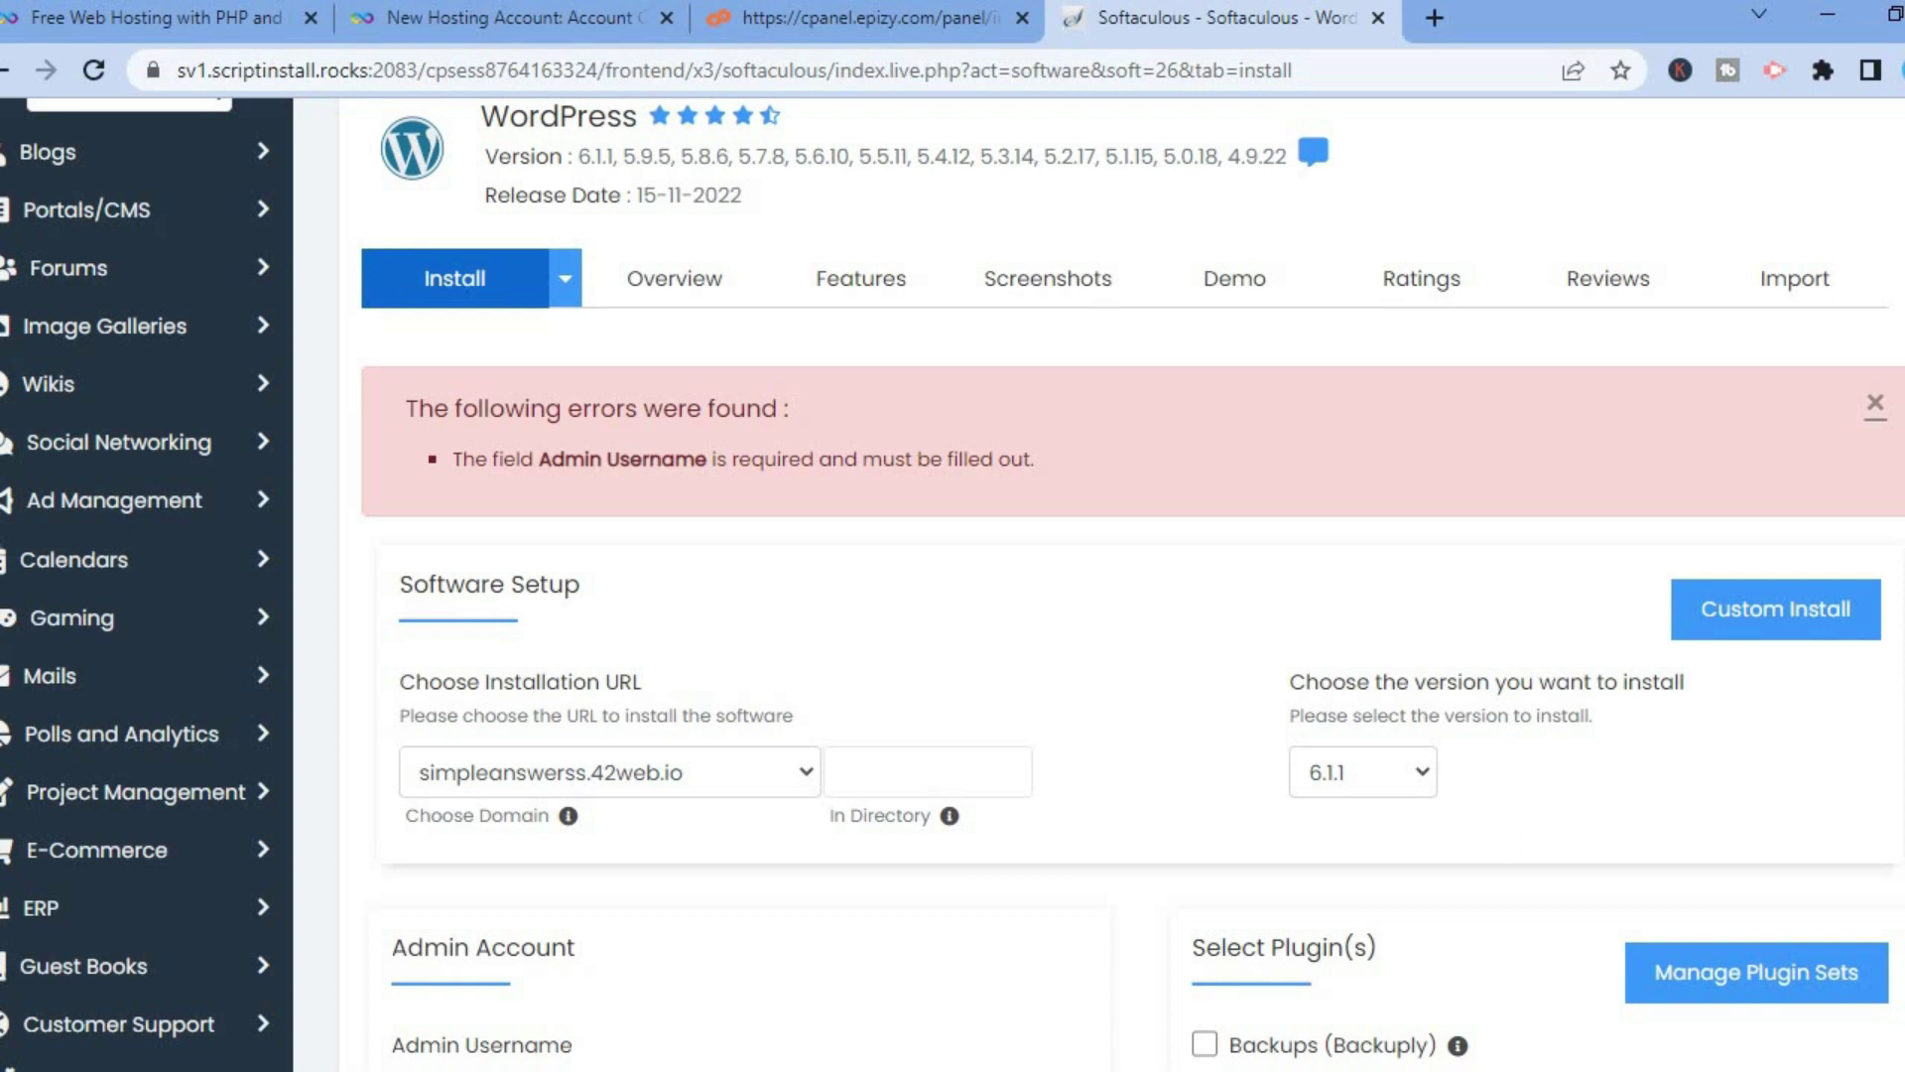
scroll(953, 583, "down", 4)
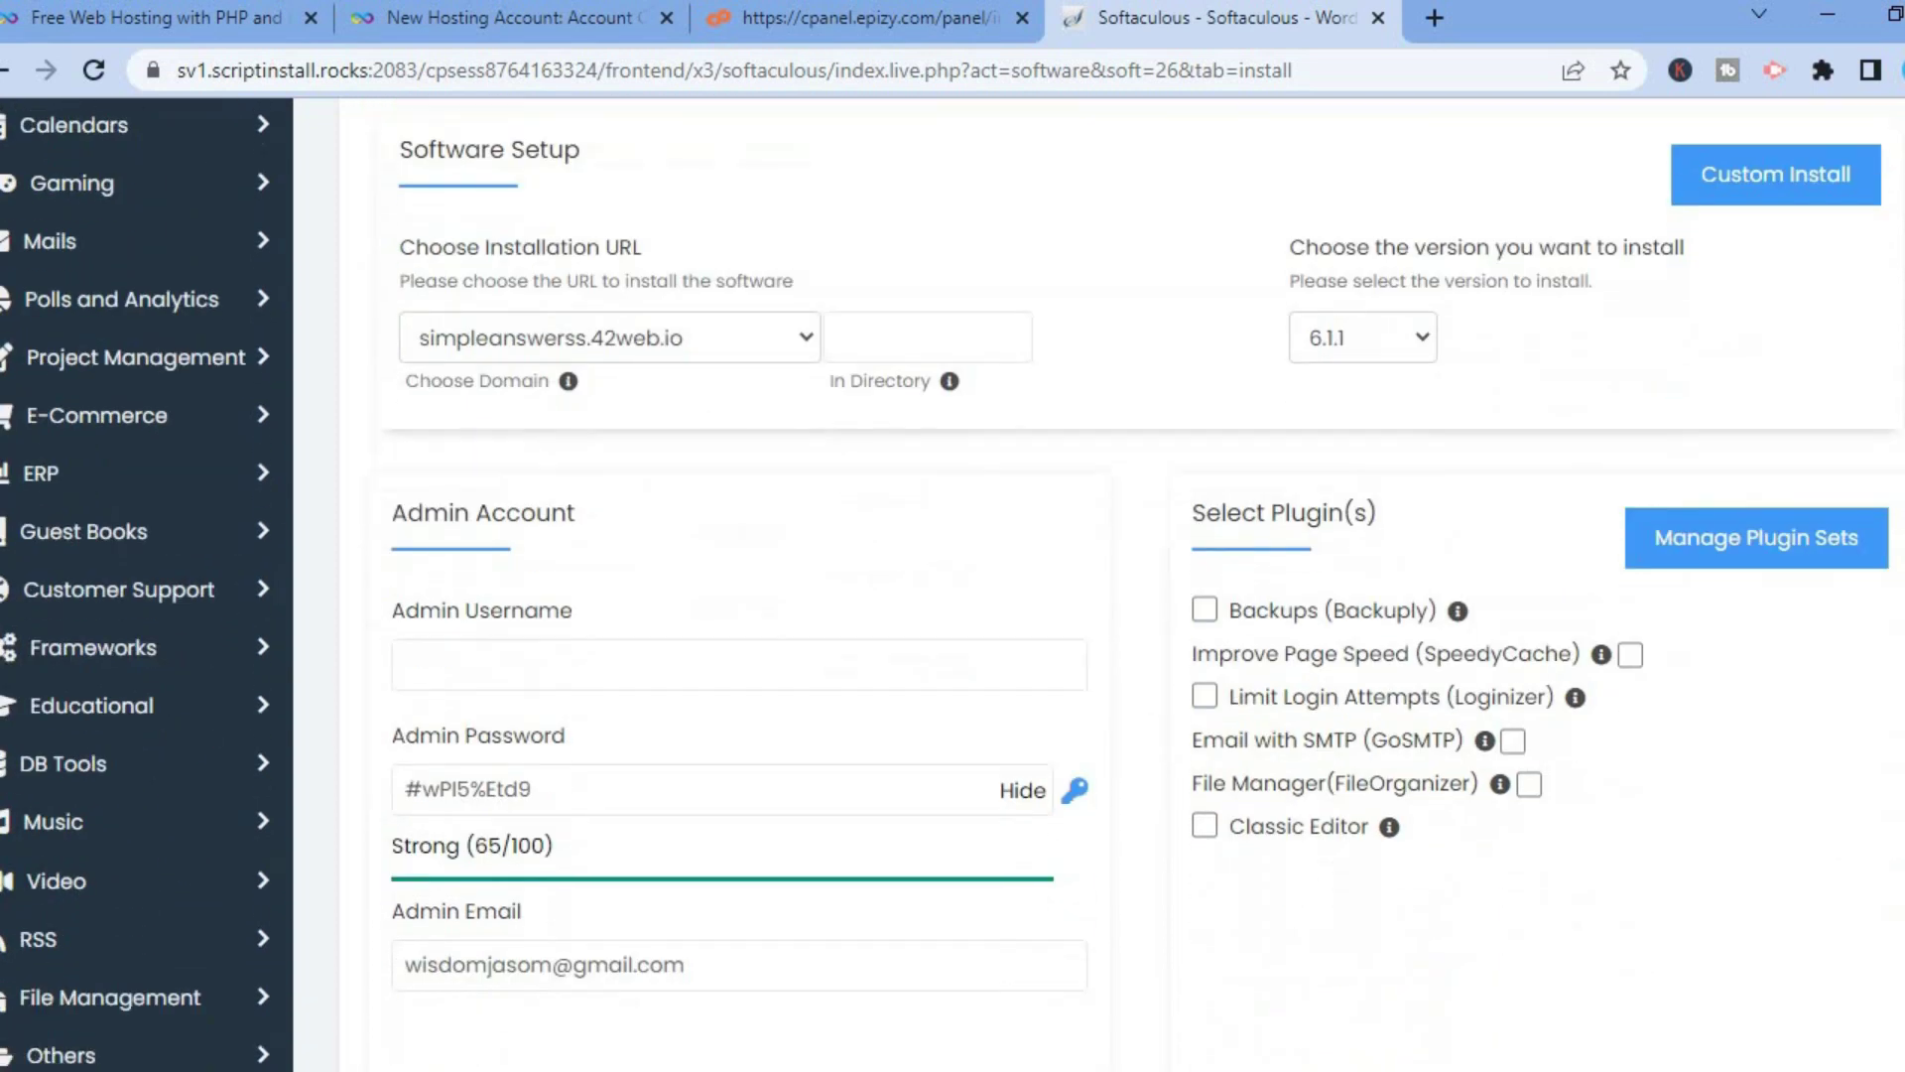
scroll(732, 540, "down", 2)
left_click(629, 489)
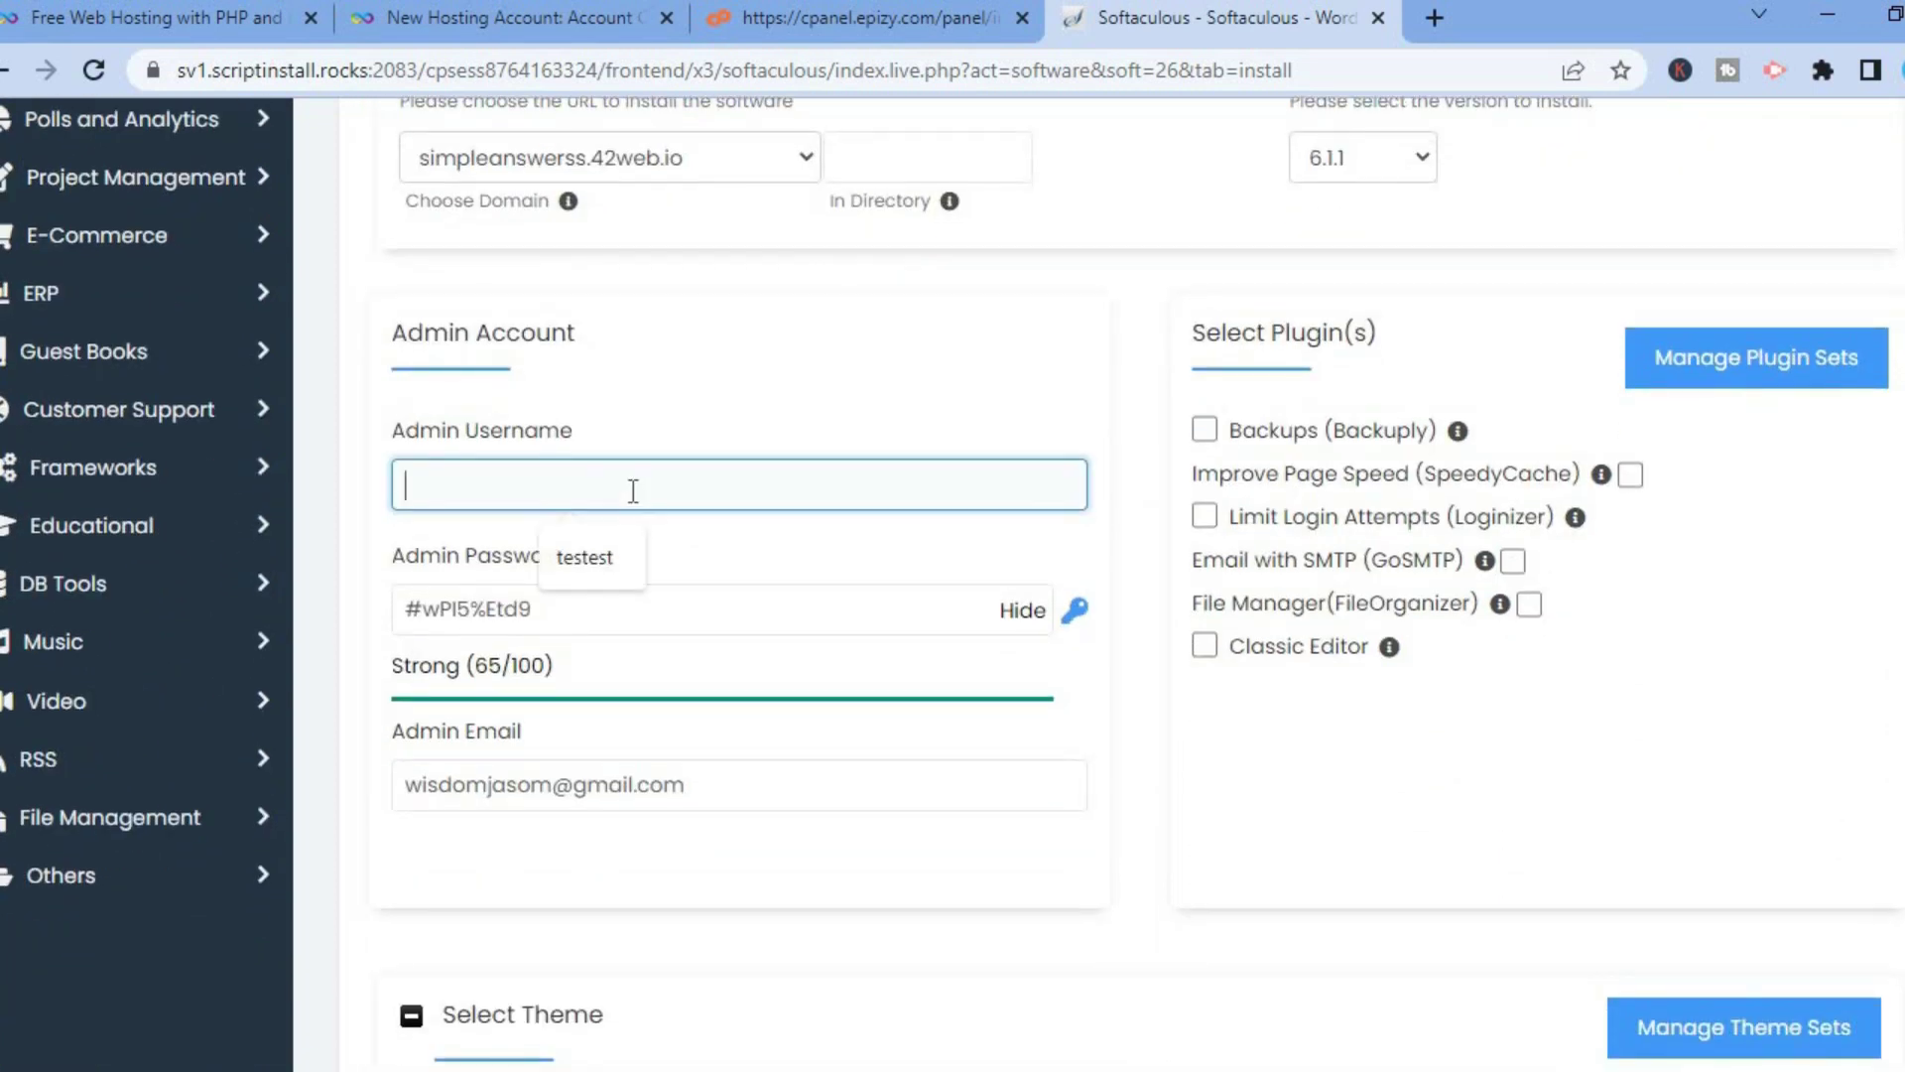
left_click(597, 574)
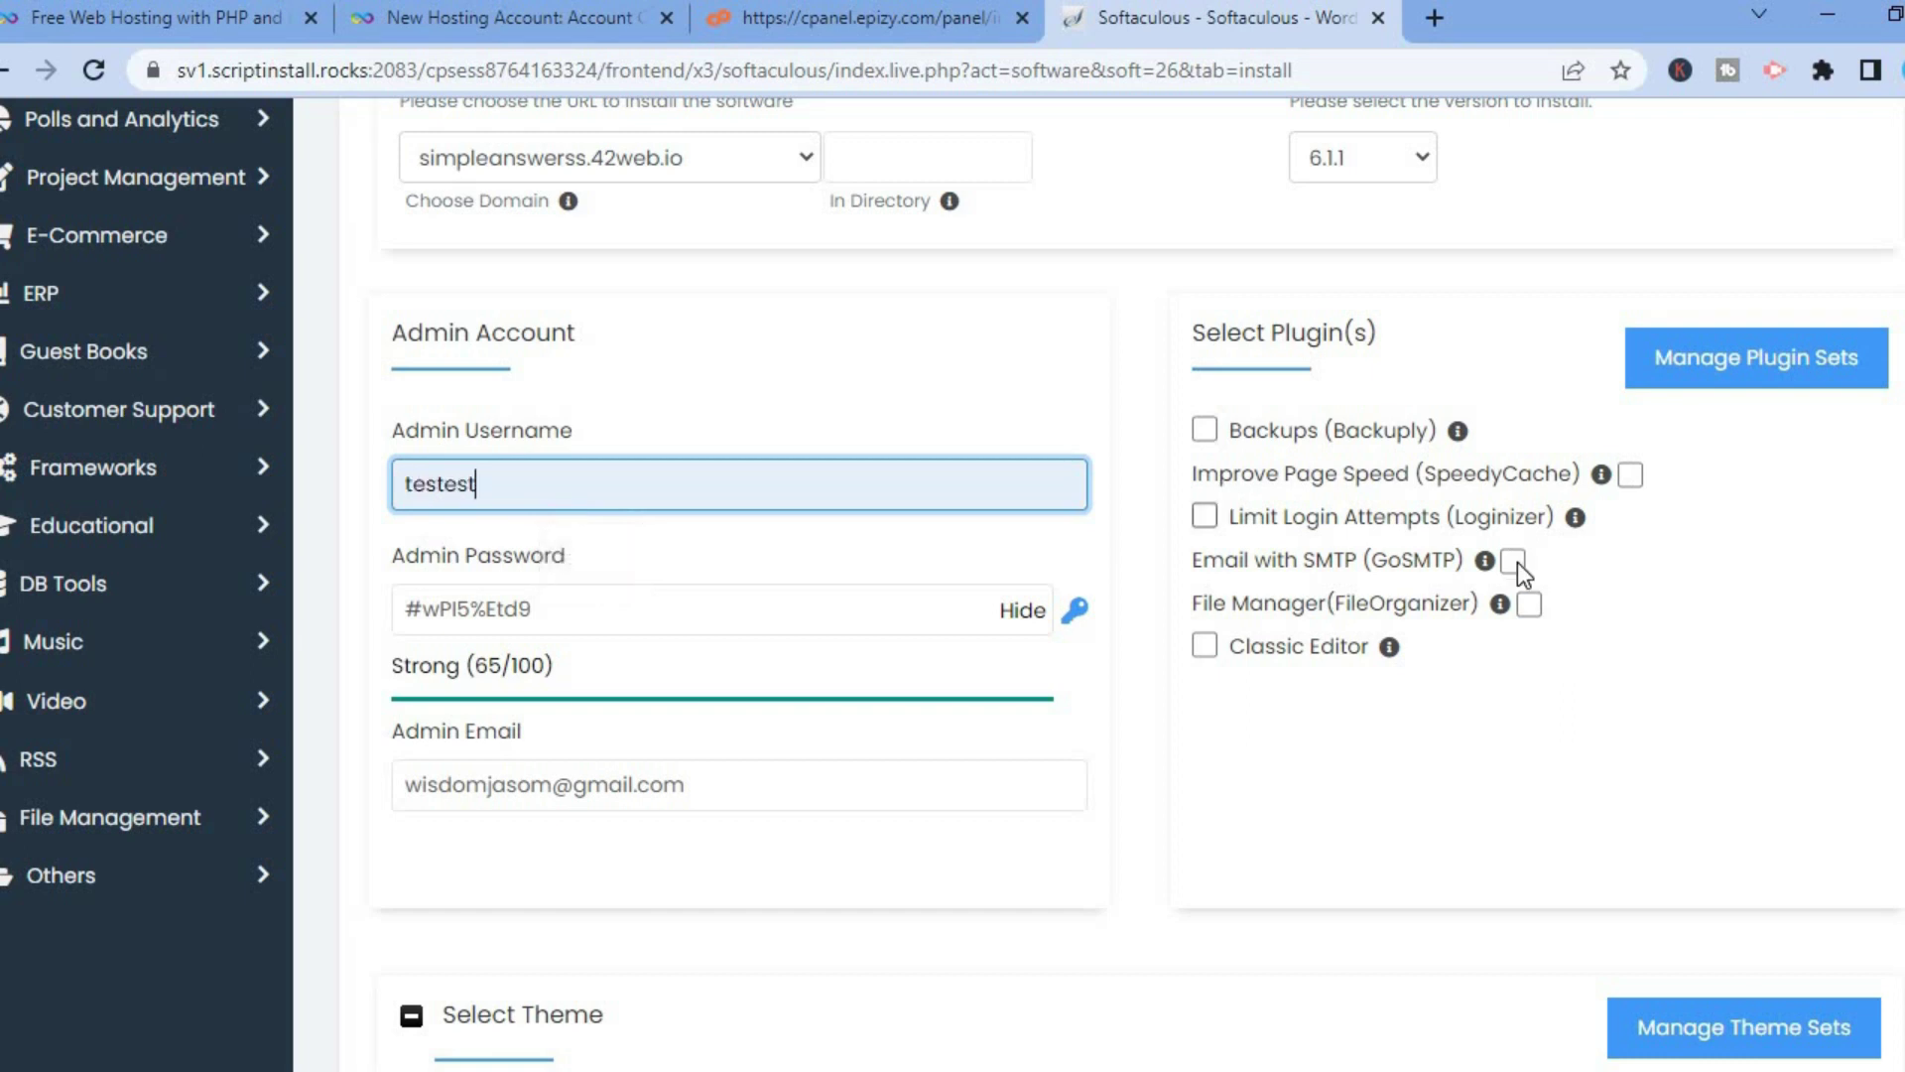
scroll(1516, 562, "up", 4)
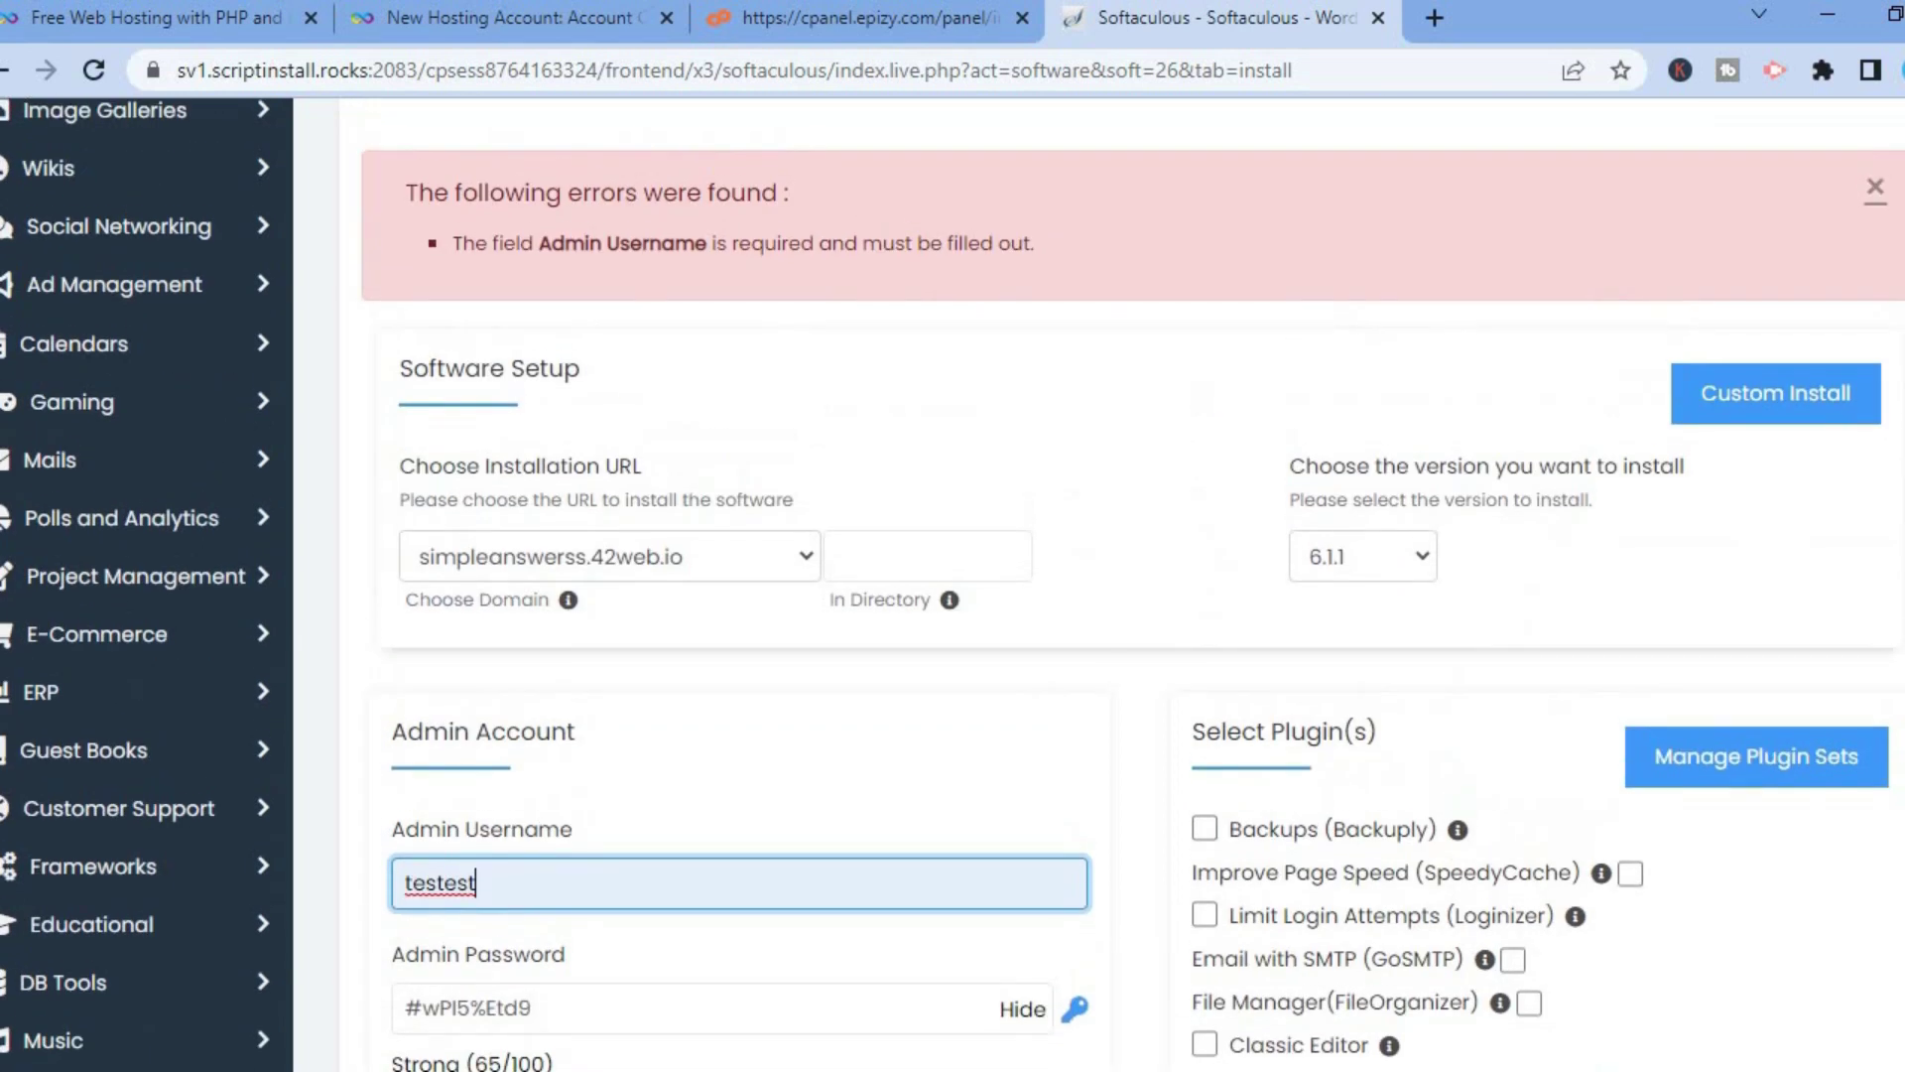
scroll(1803, 927, "down", 15)
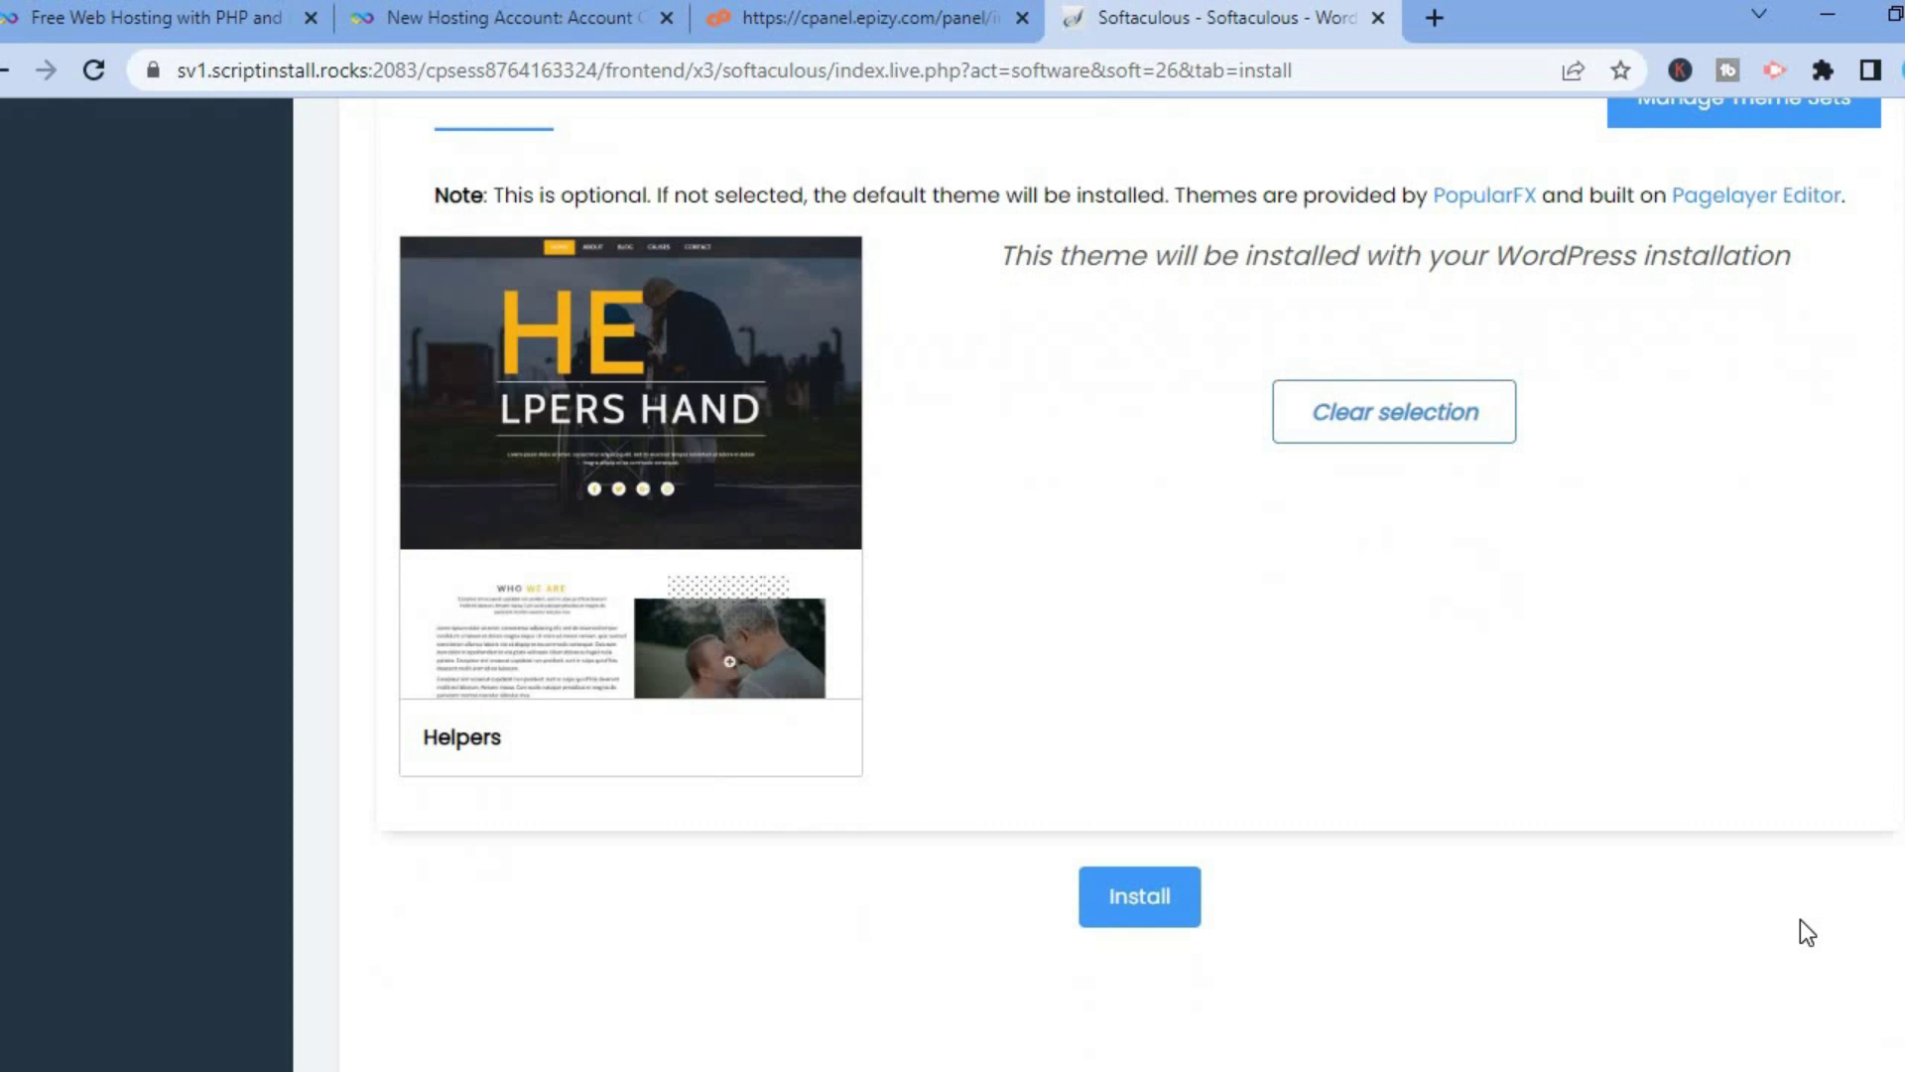
left_click(1129, 905)
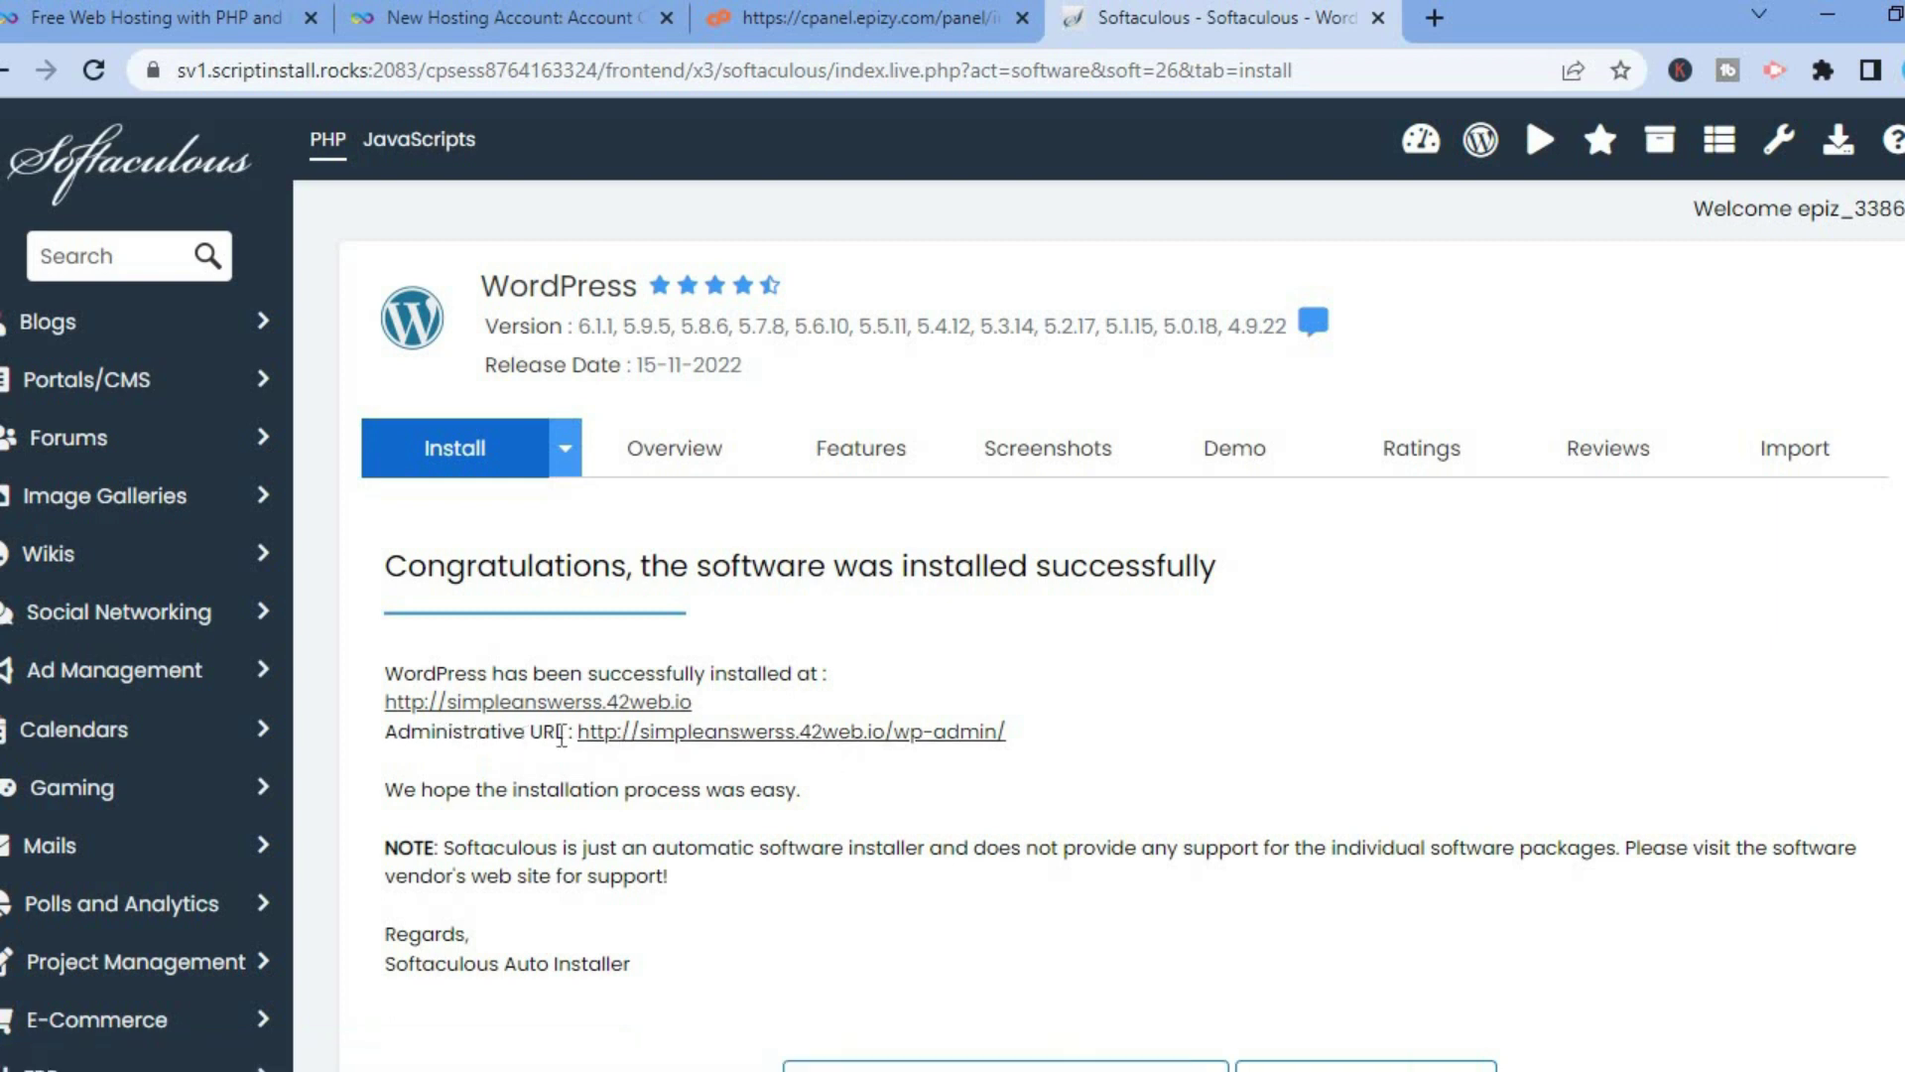
- Open the Administrative URL to reach the My Blog wp-admin dashboard
left_click(718, 736)
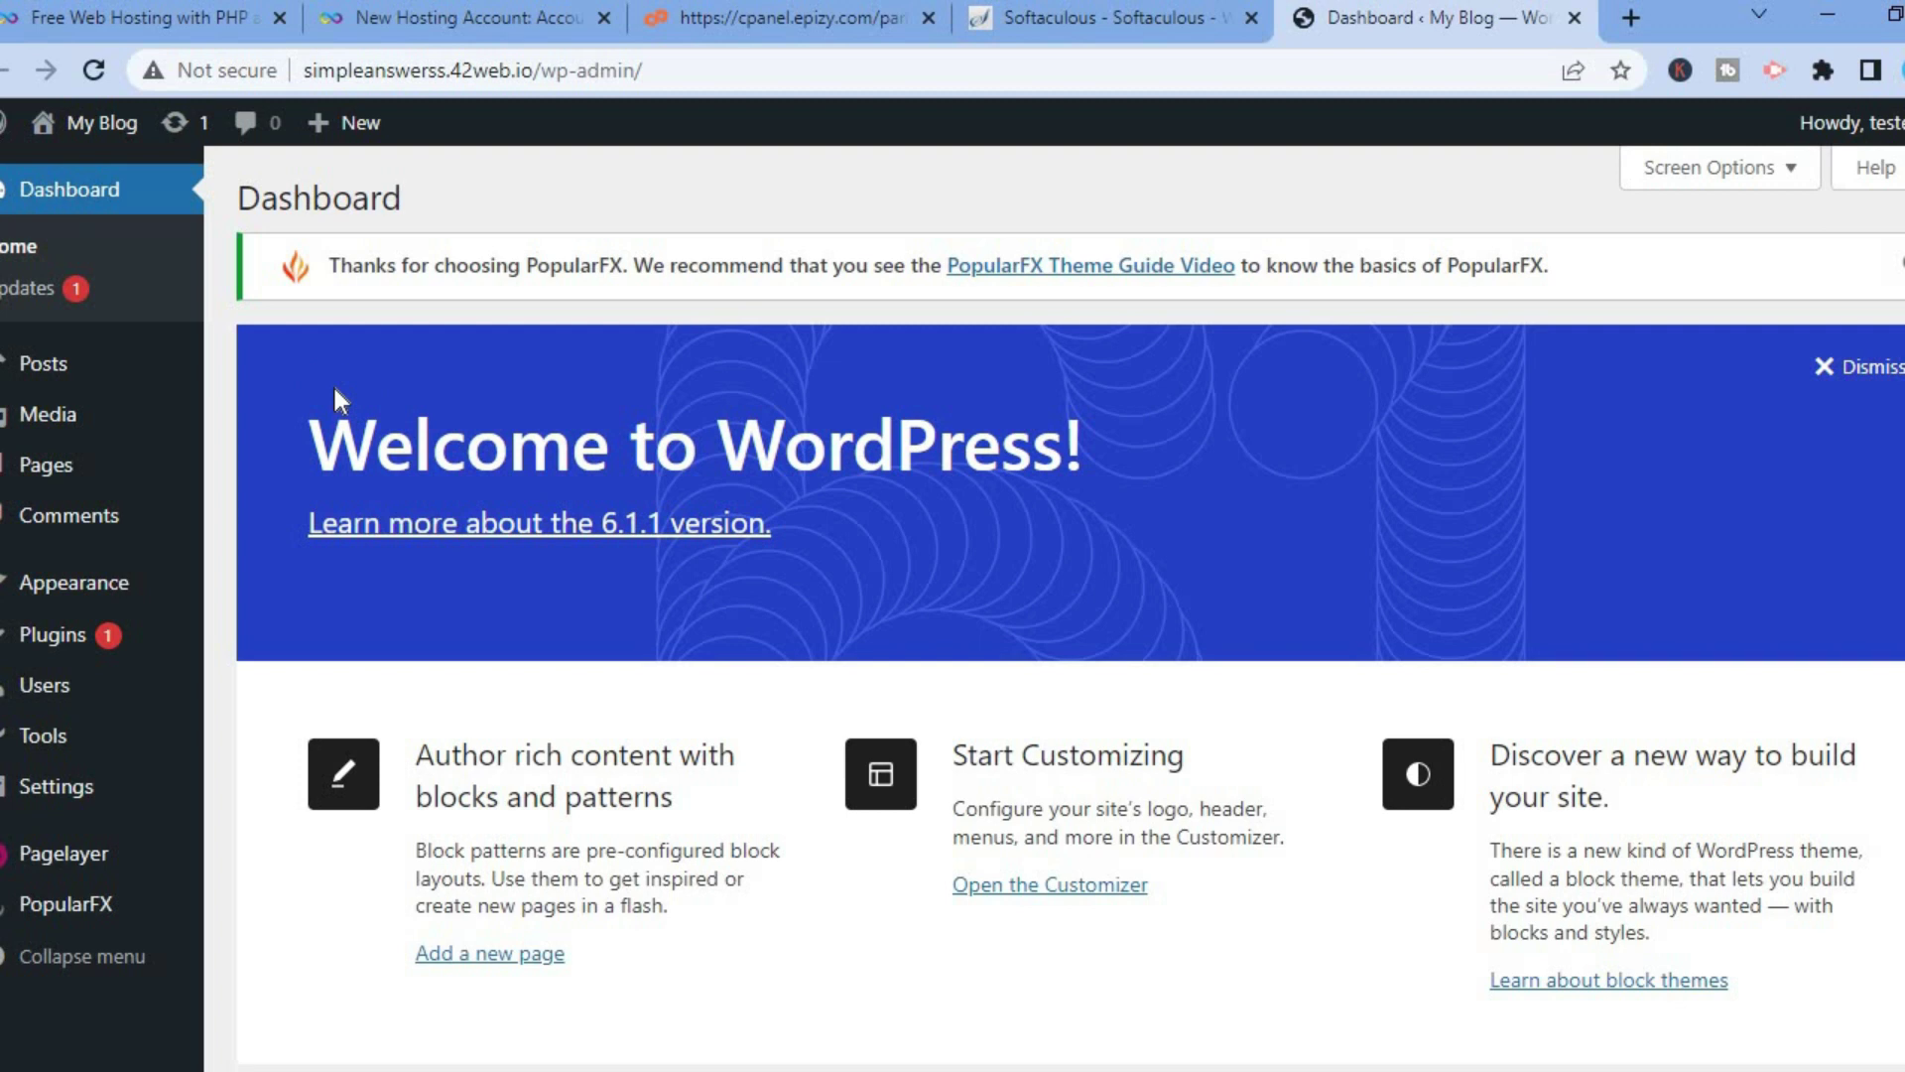
mouse_move(121, 640)
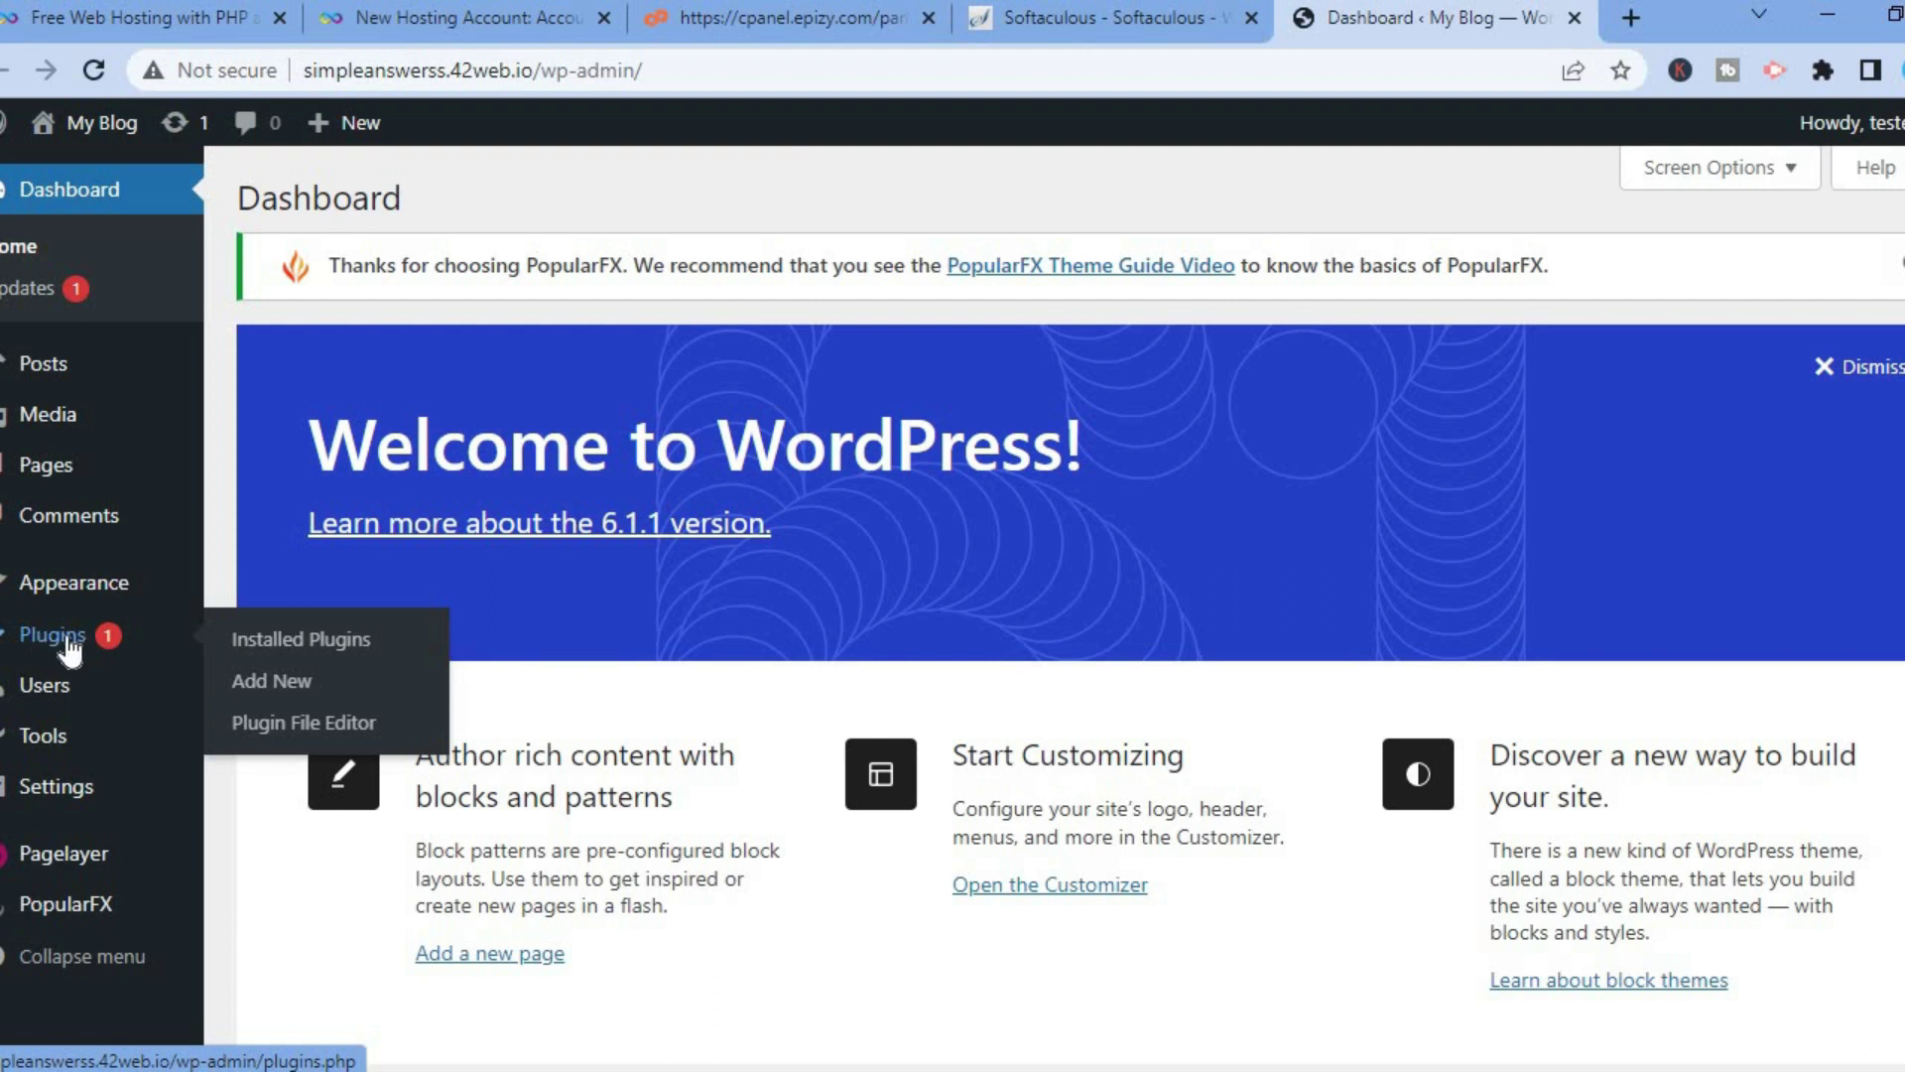
- Search plugins for 'school management' and install School Management System – WPSchoolPress
left_click(263, 690)
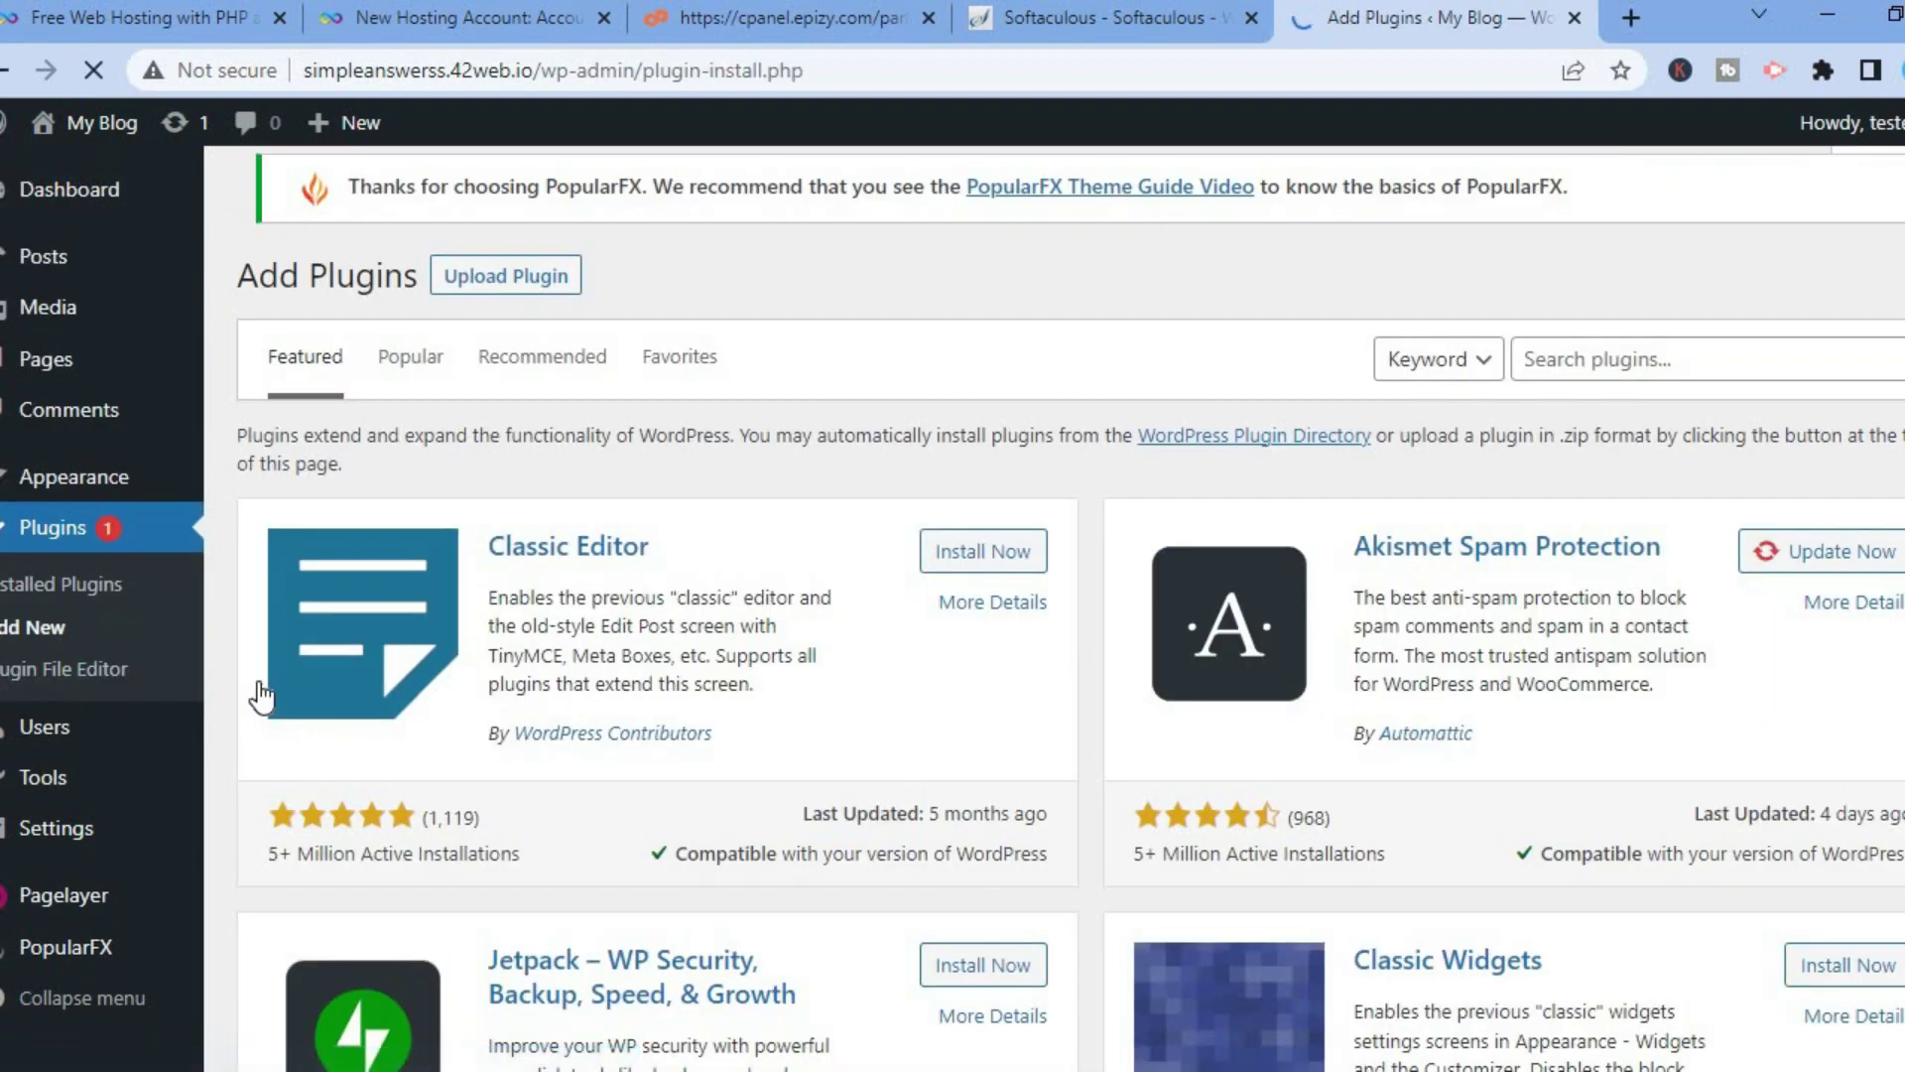
left_click(1572, 370)
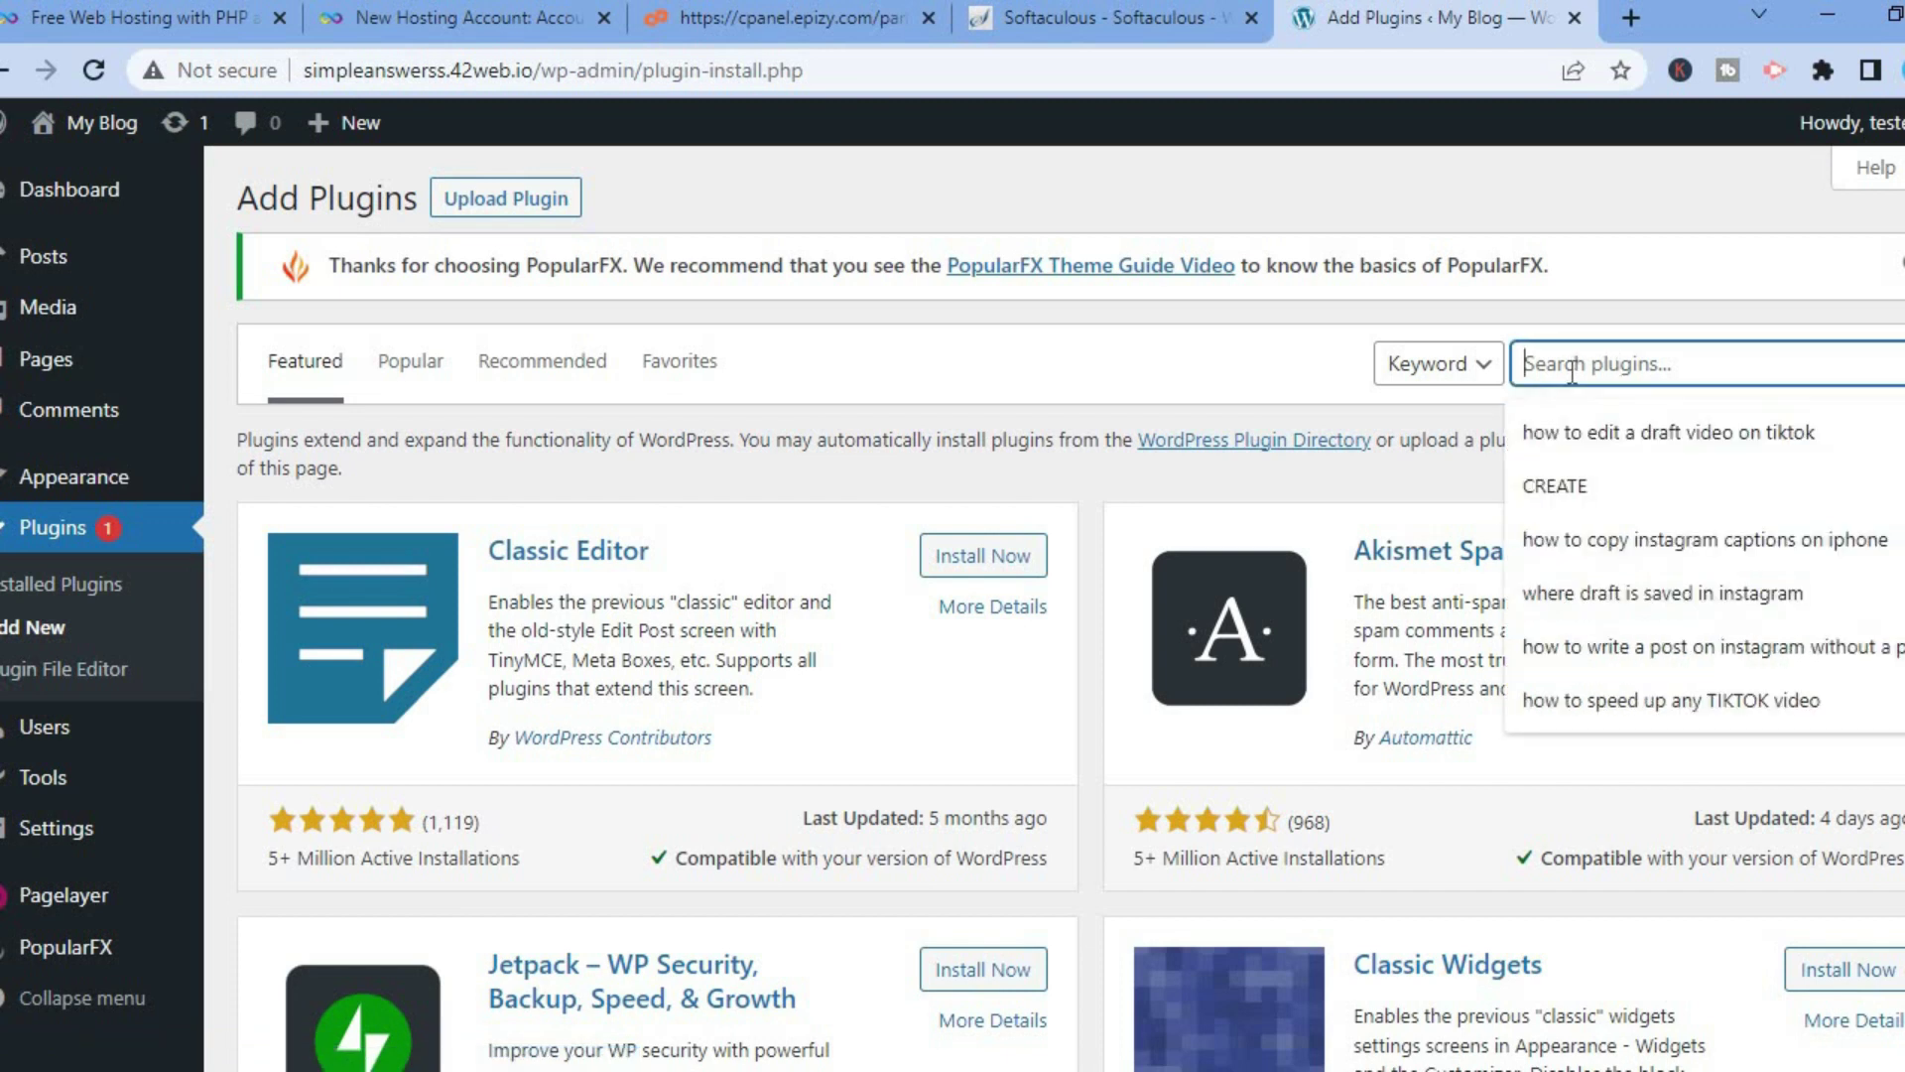
type("school man")
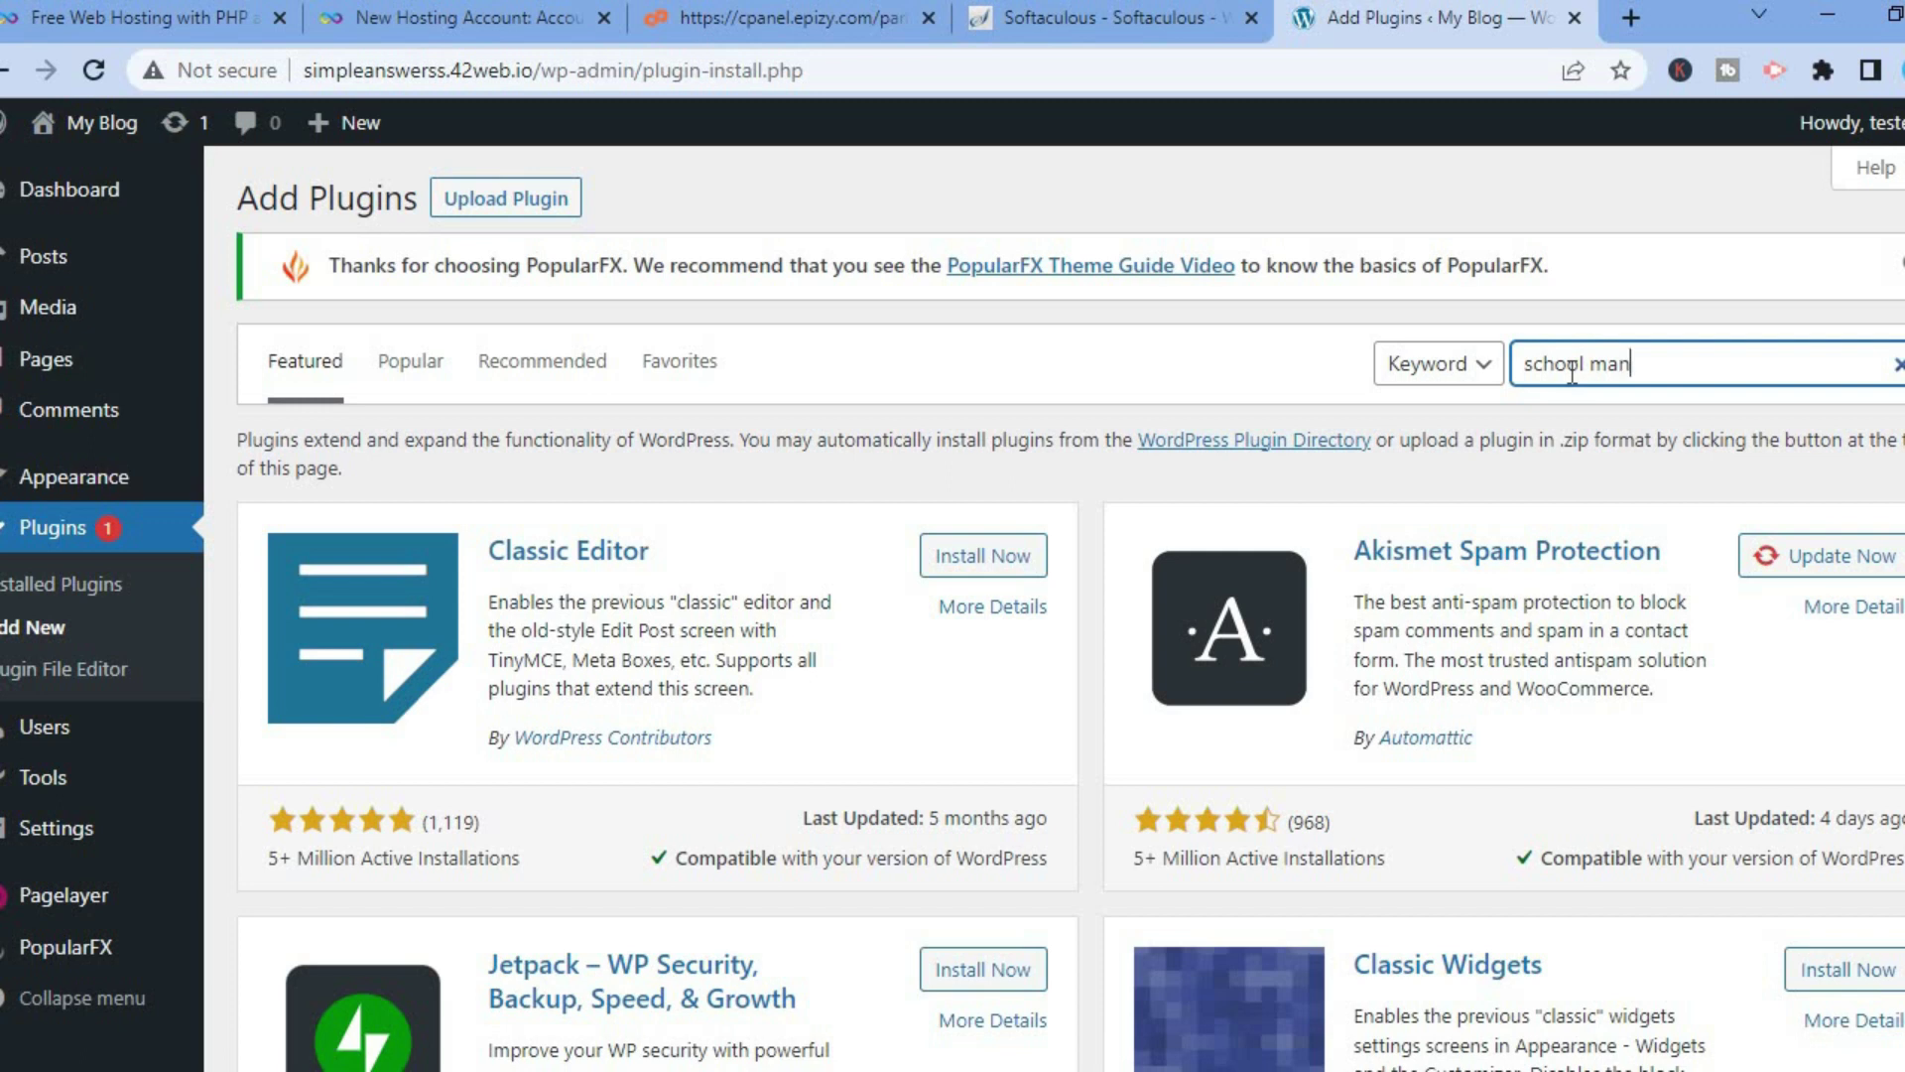
type("agement")
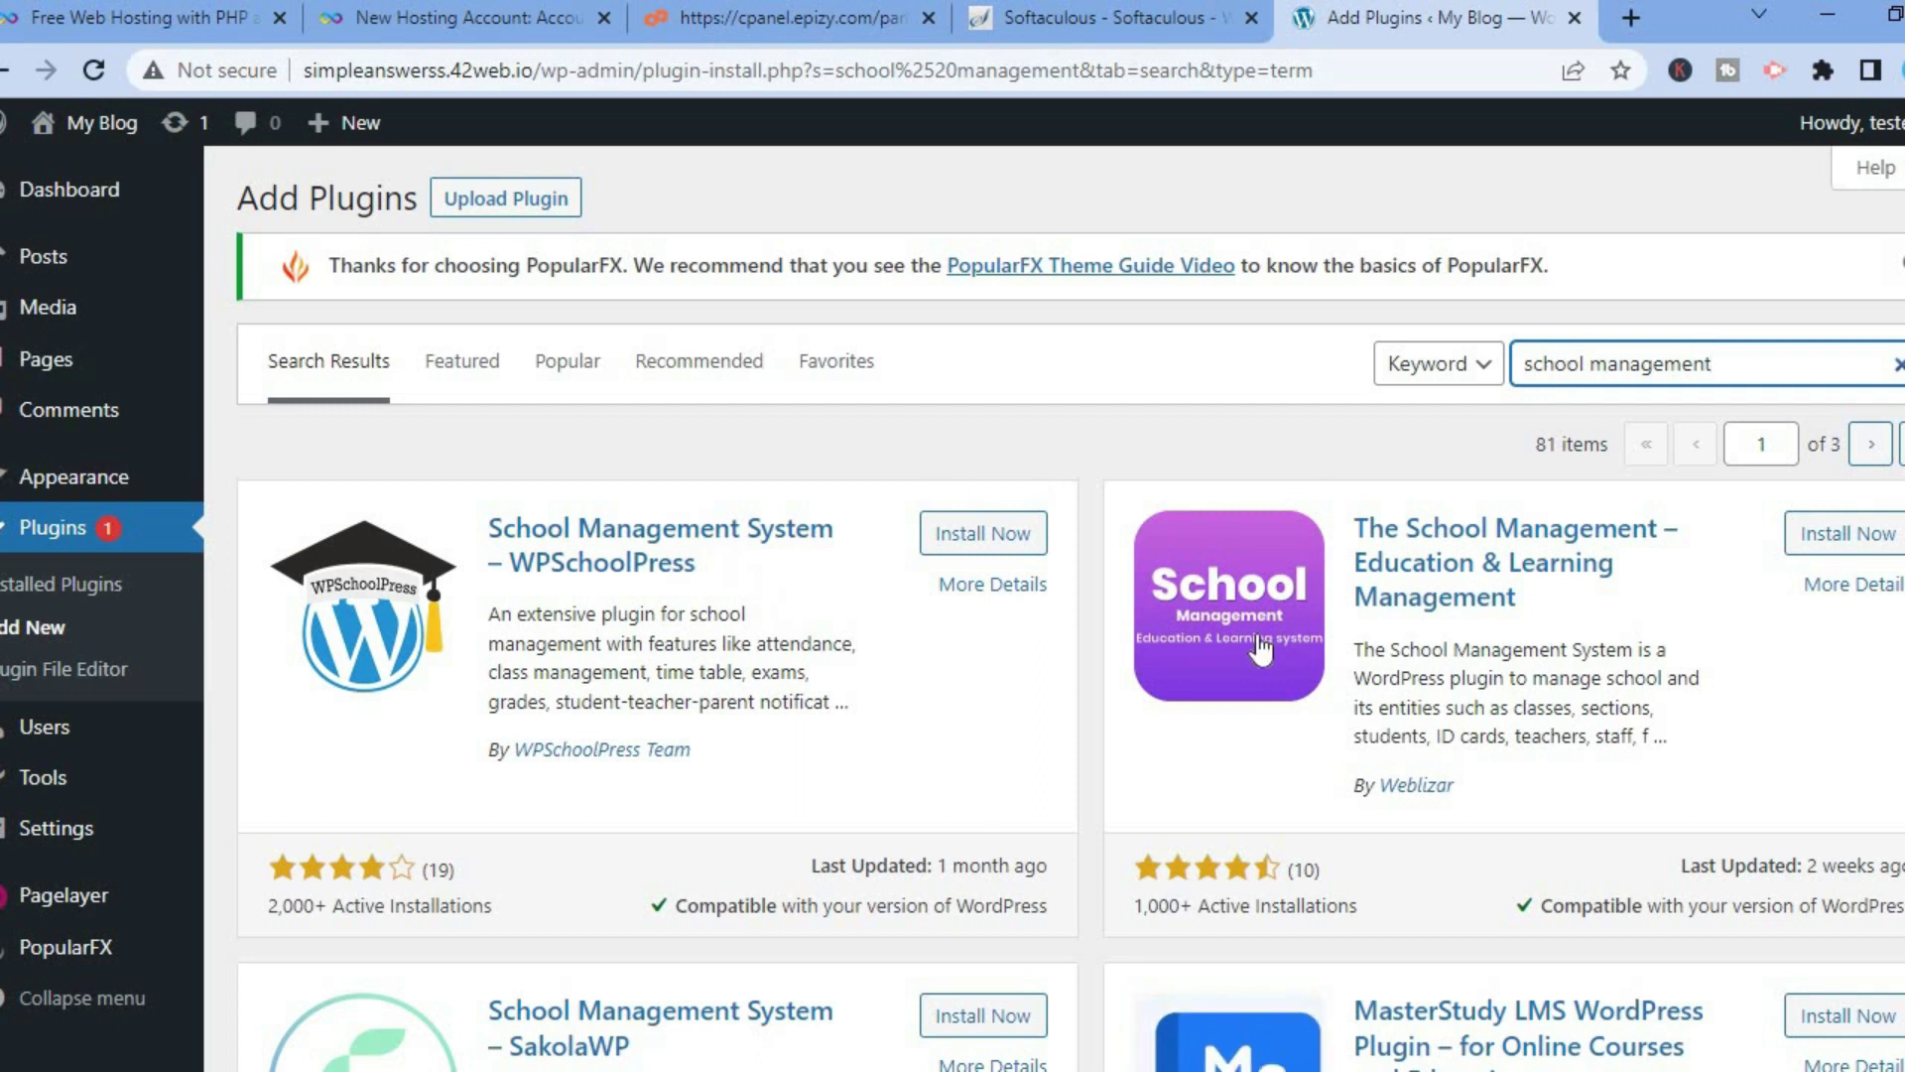
scroll(1070, 607, "down", 6)
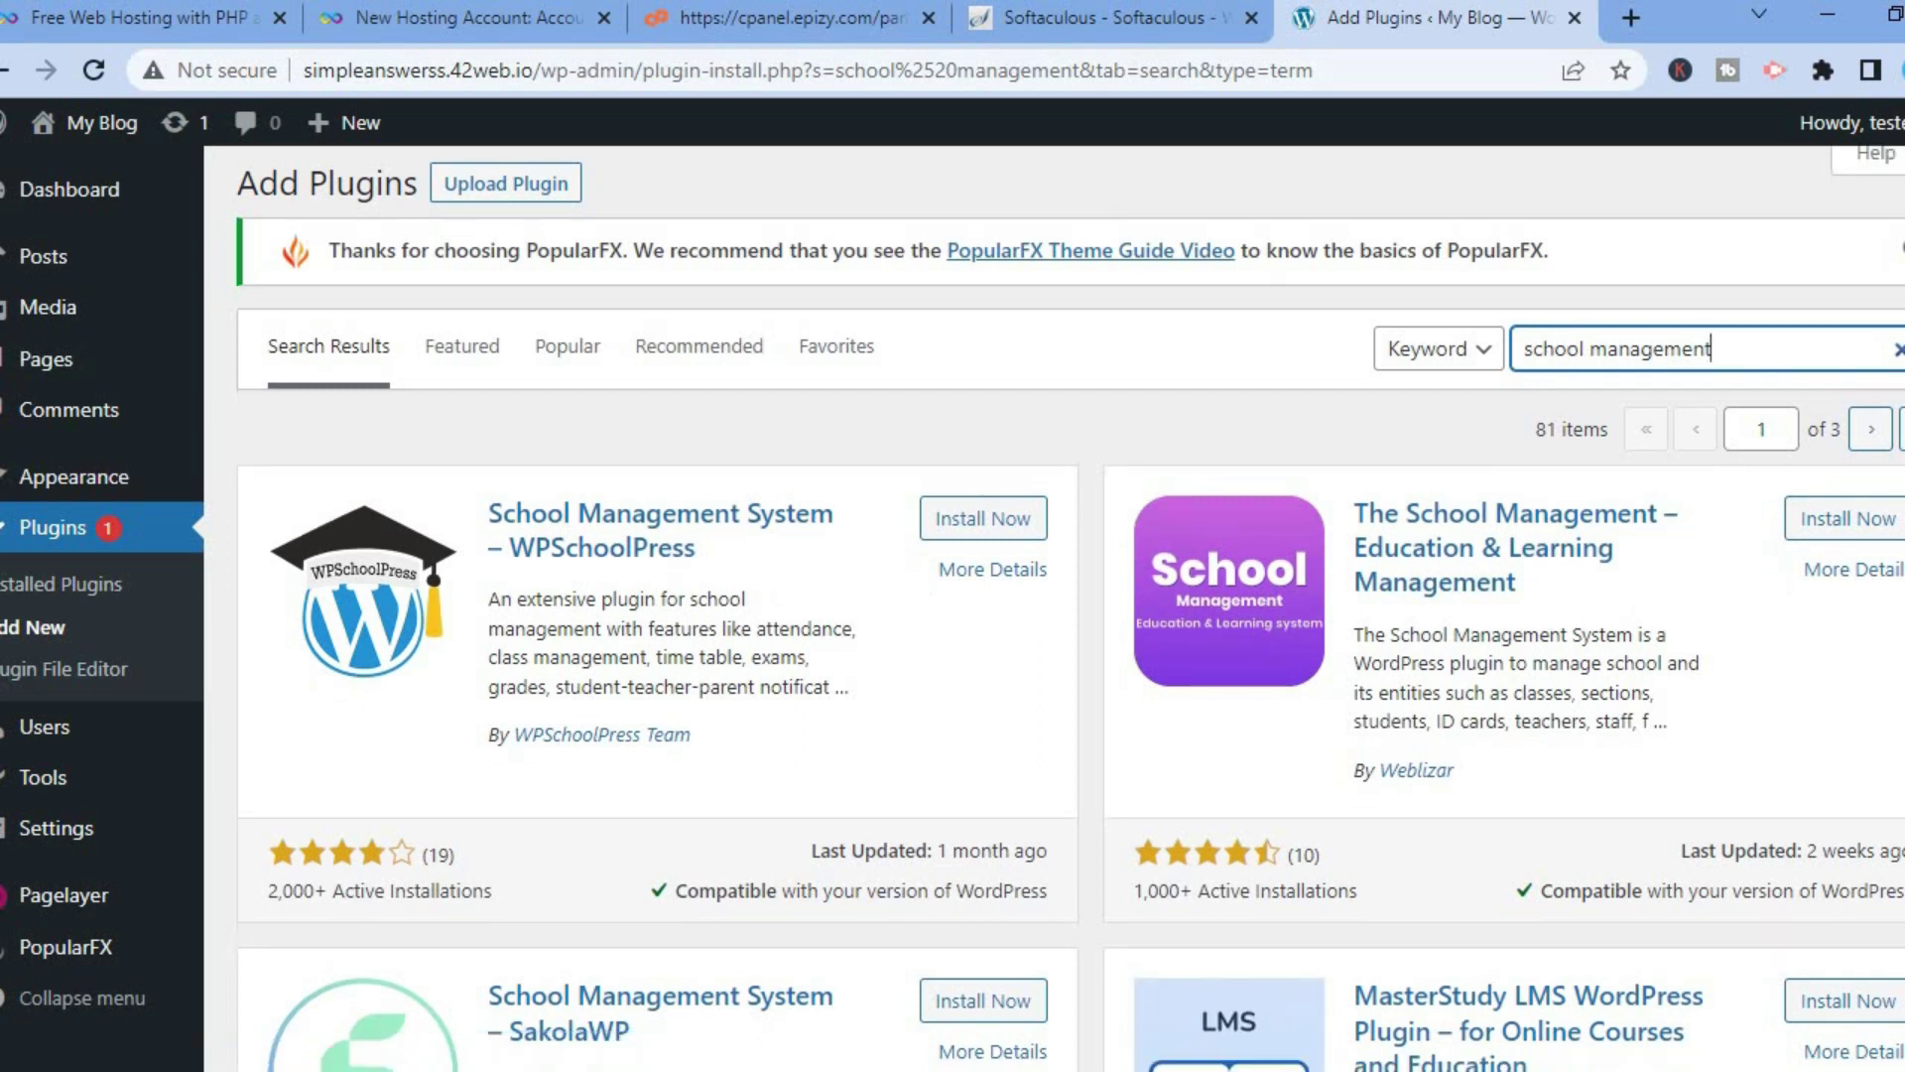
scroll(1070, 607, "down", 3)
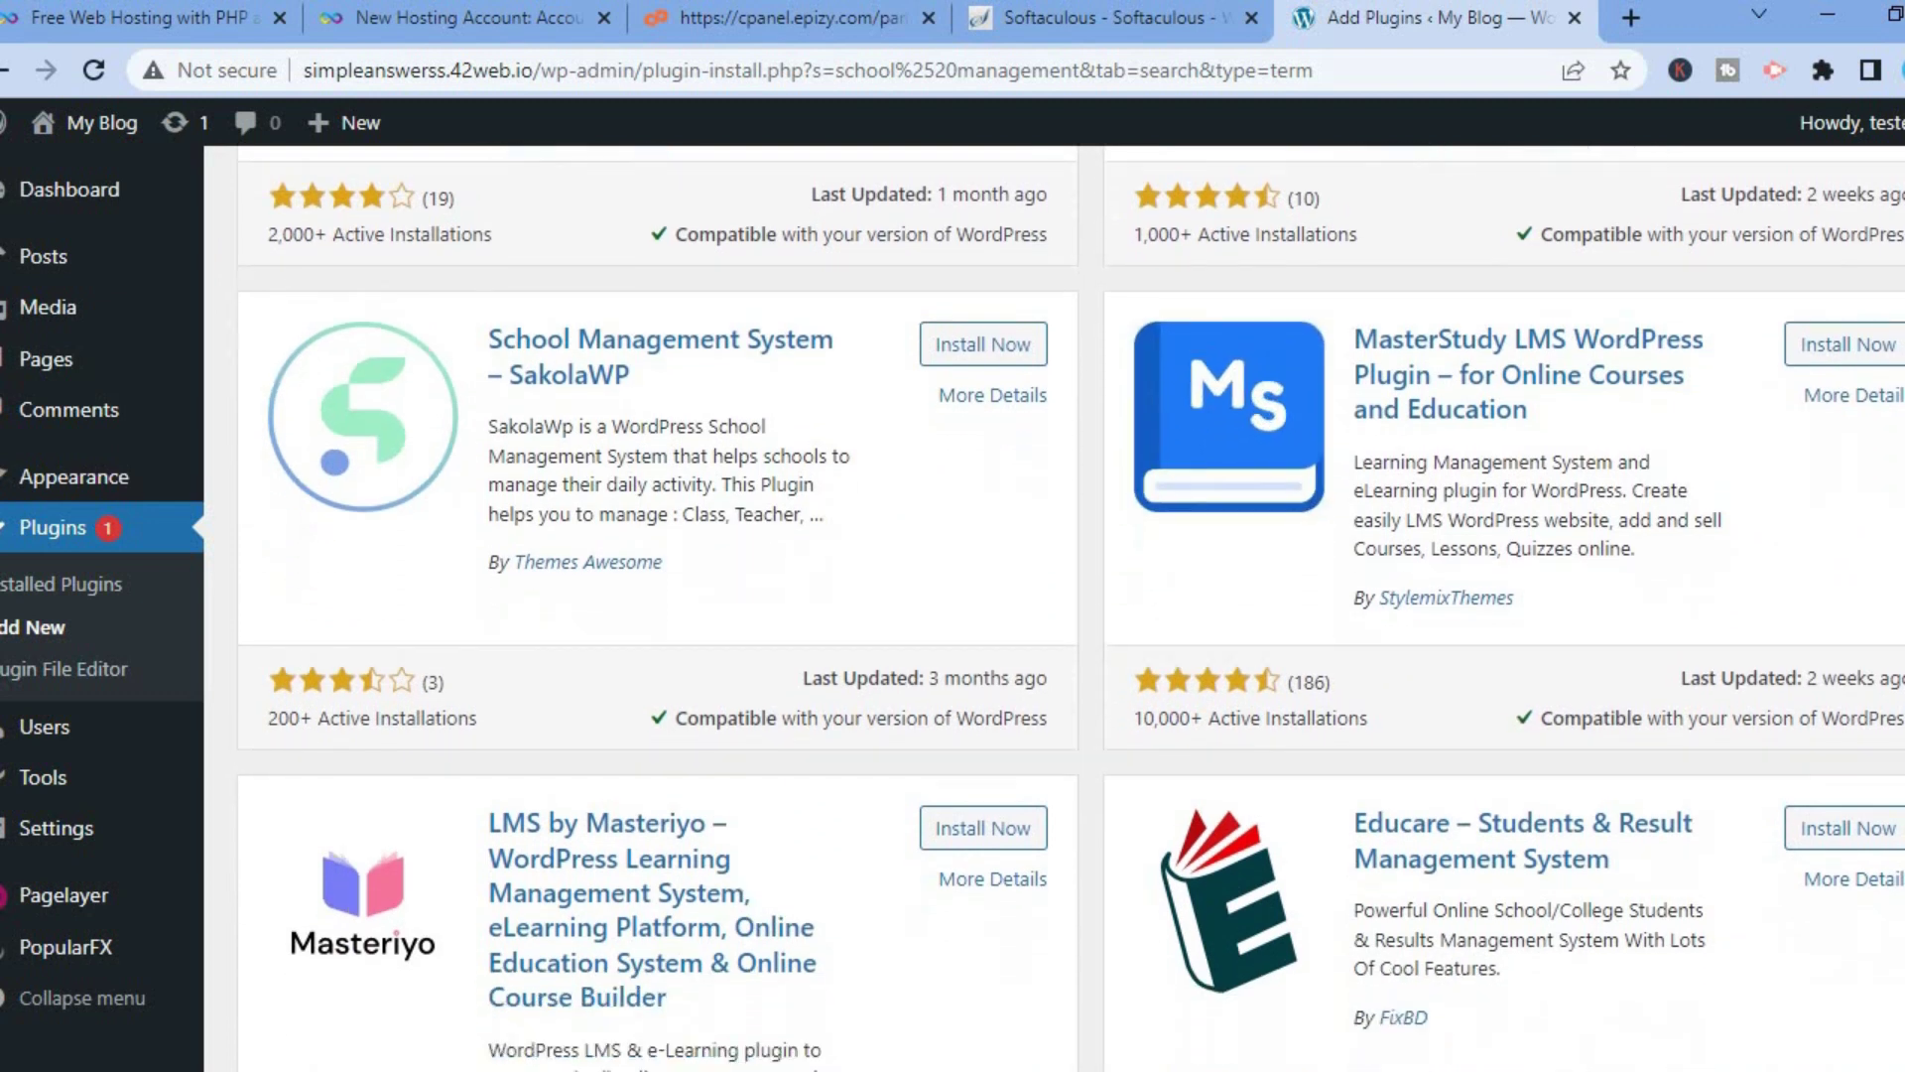
scroll(1070, 607, "up", 2)
scroll(1069, 608, "up", 7)
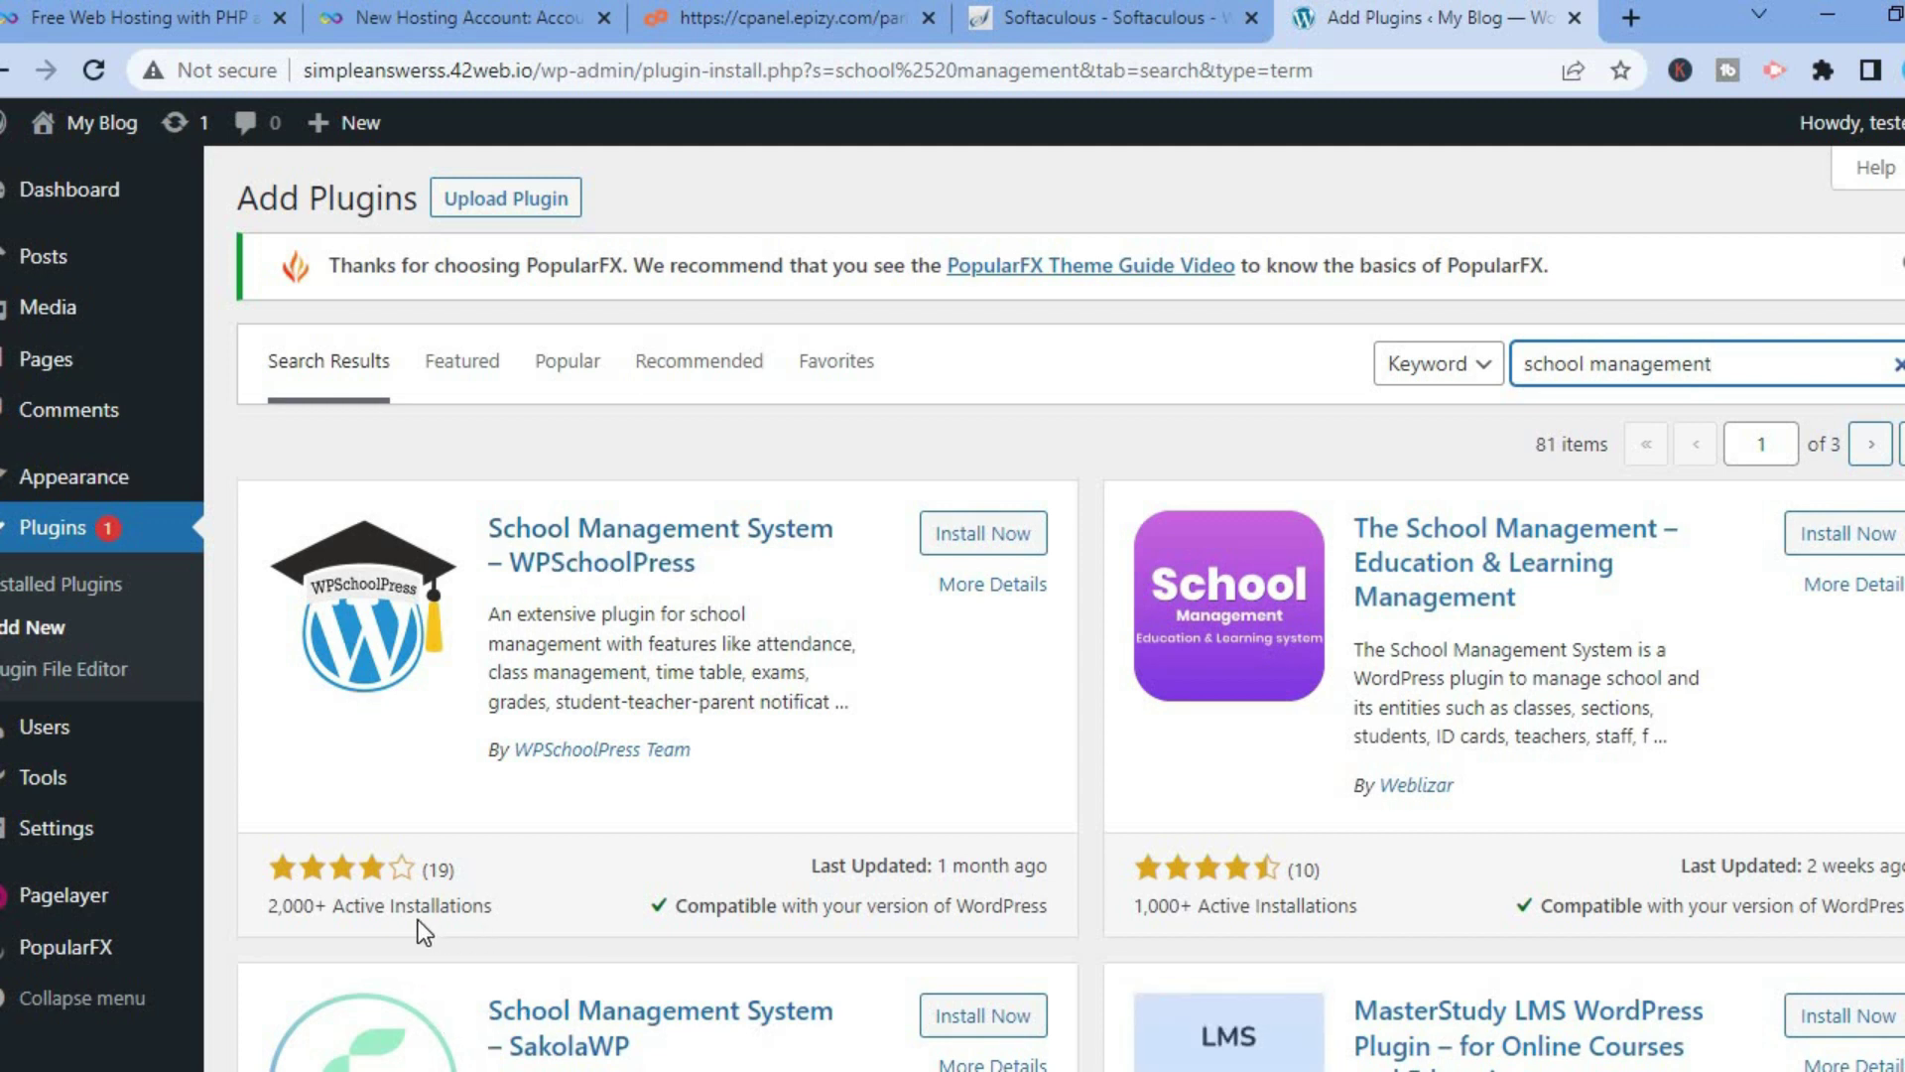
left_click(967, 546)
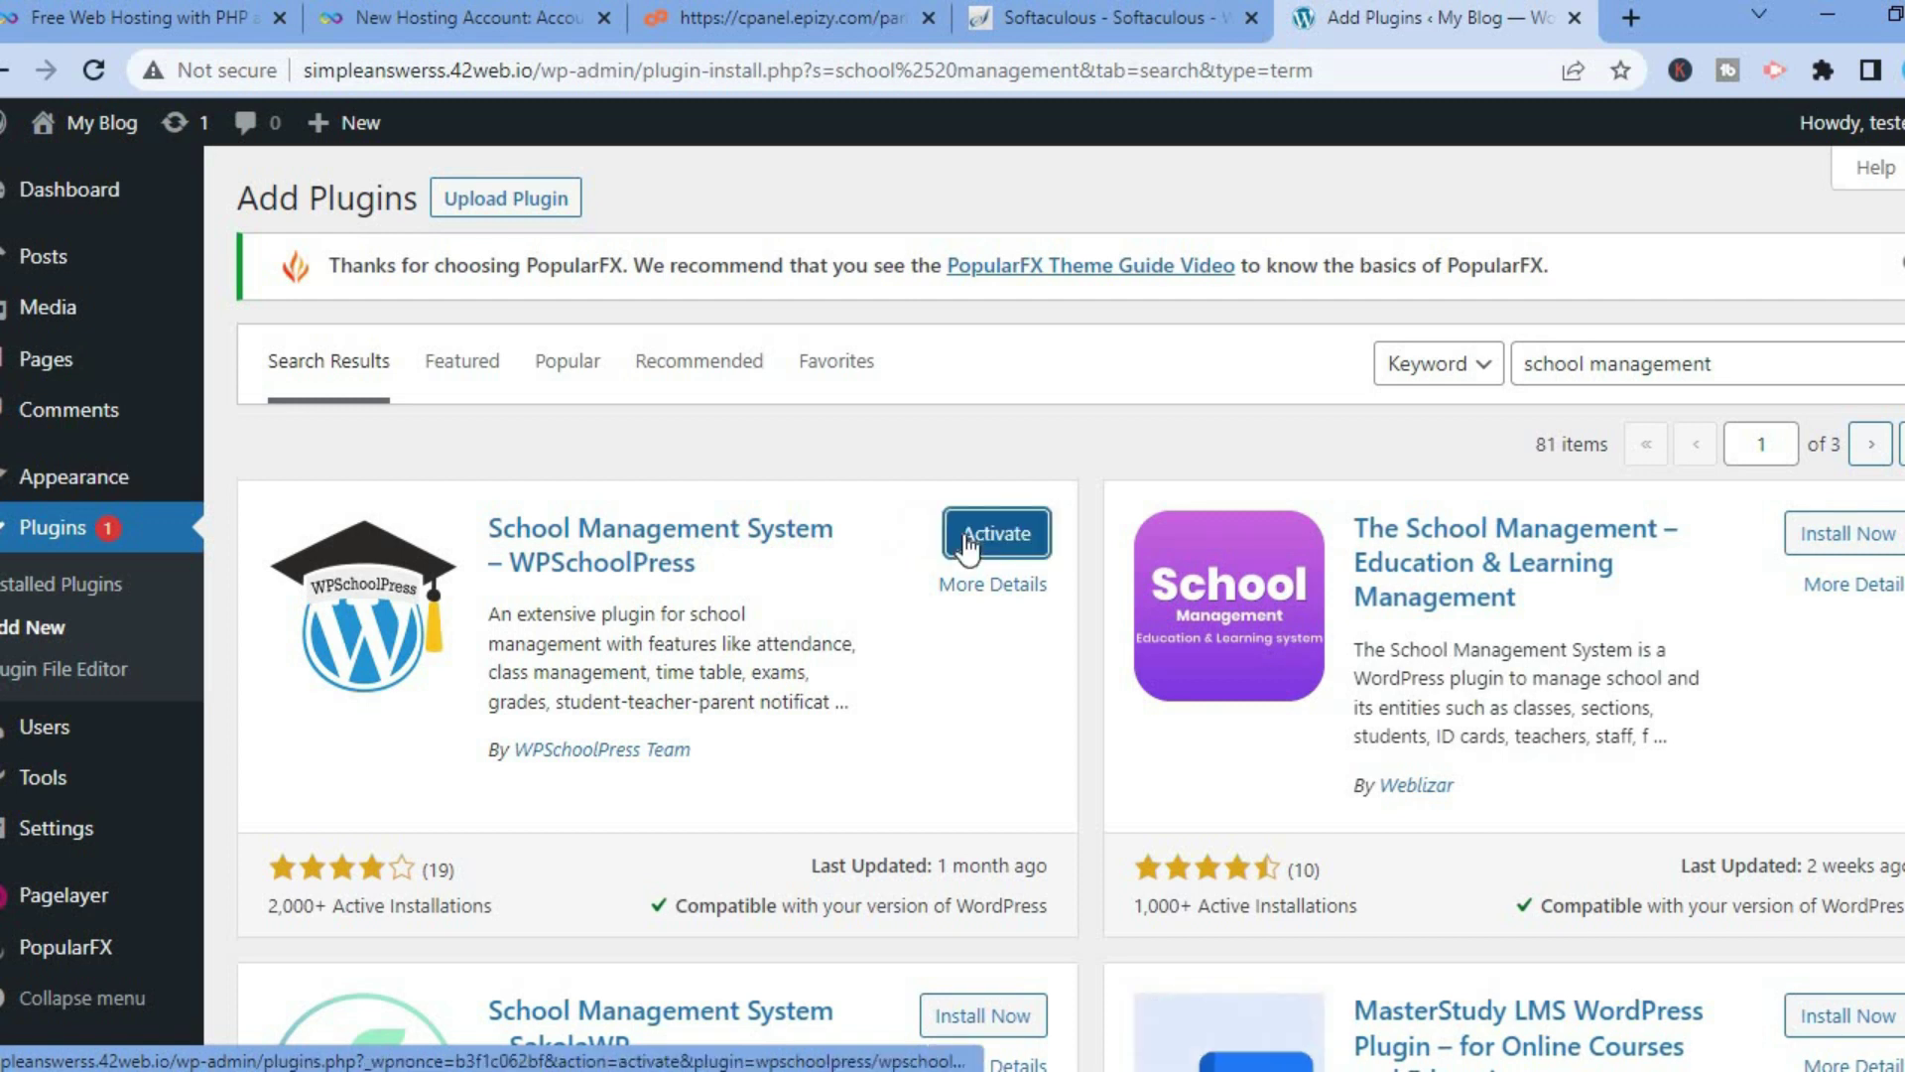
- Activate the WPSchoolPress plugin so its menu entry appears in the admin sidebar
left_click(967, 544)
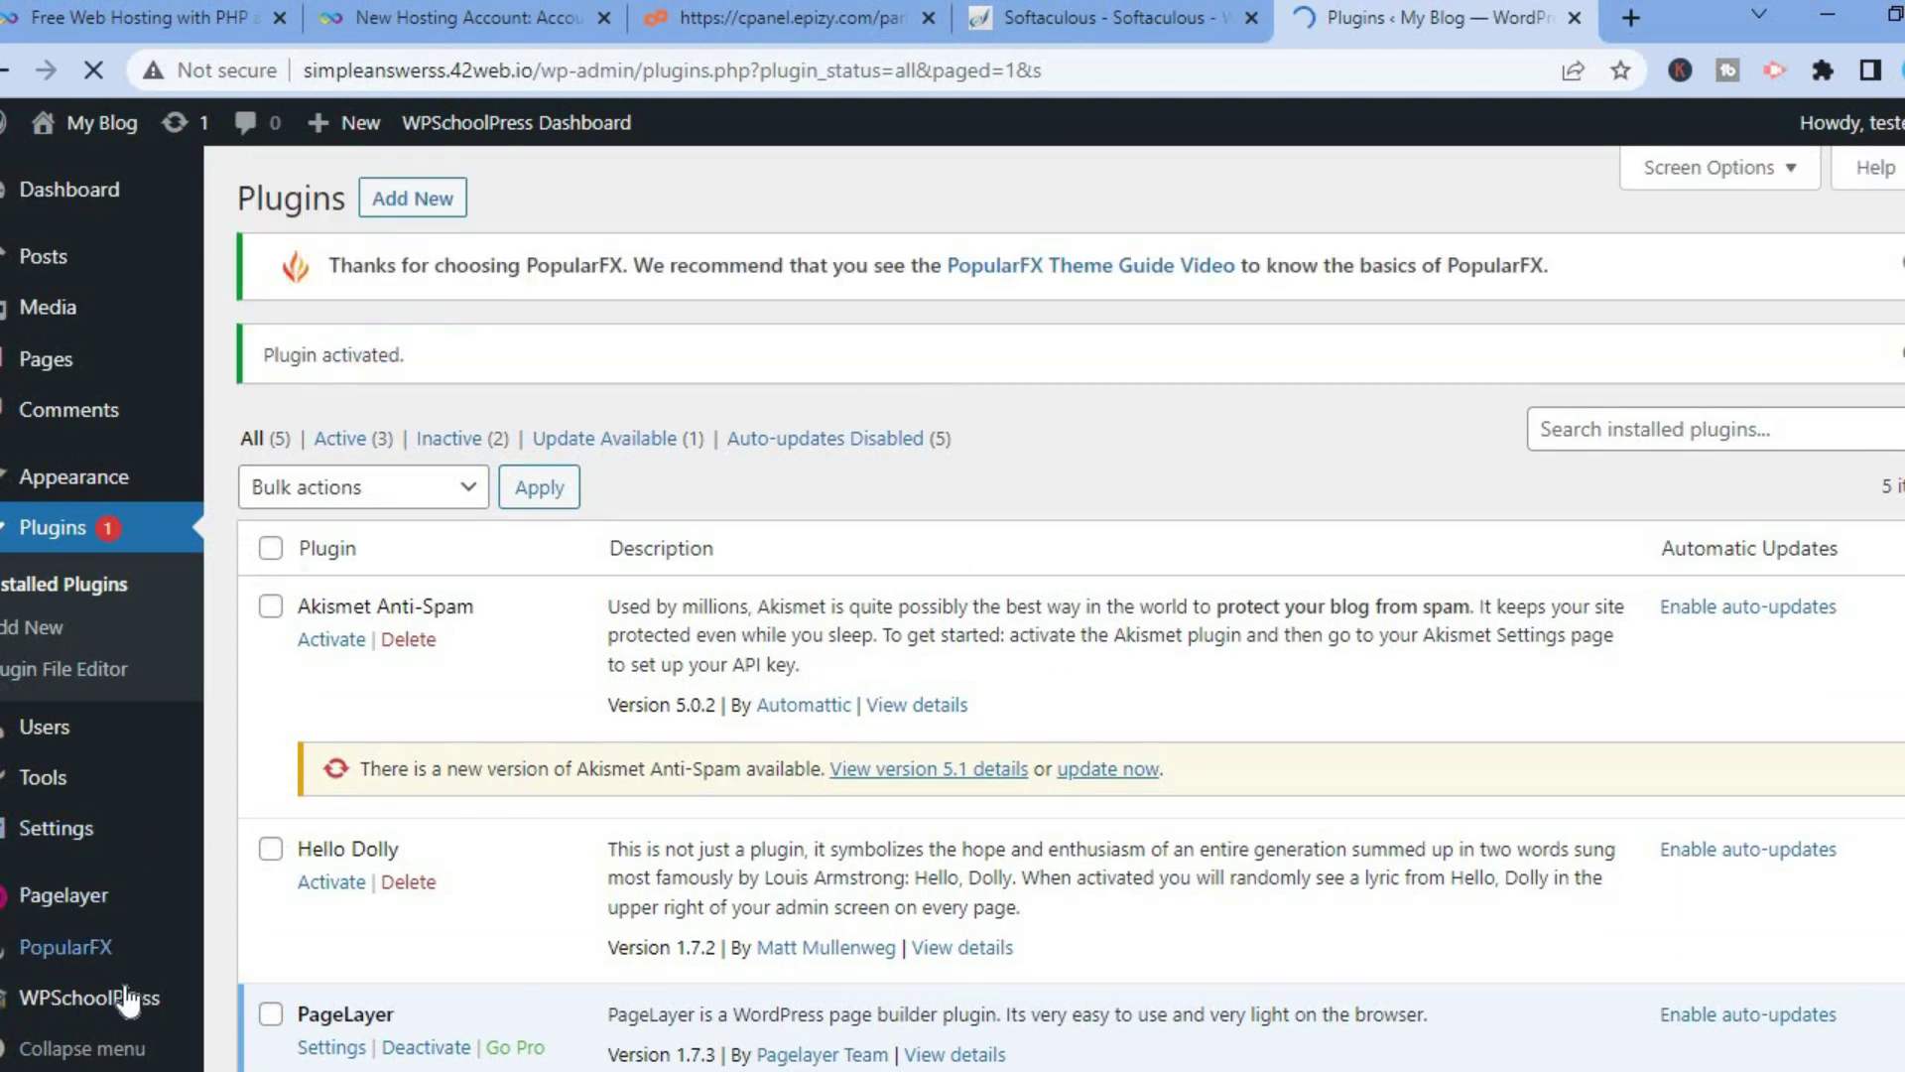
mouse_move(127, 998)
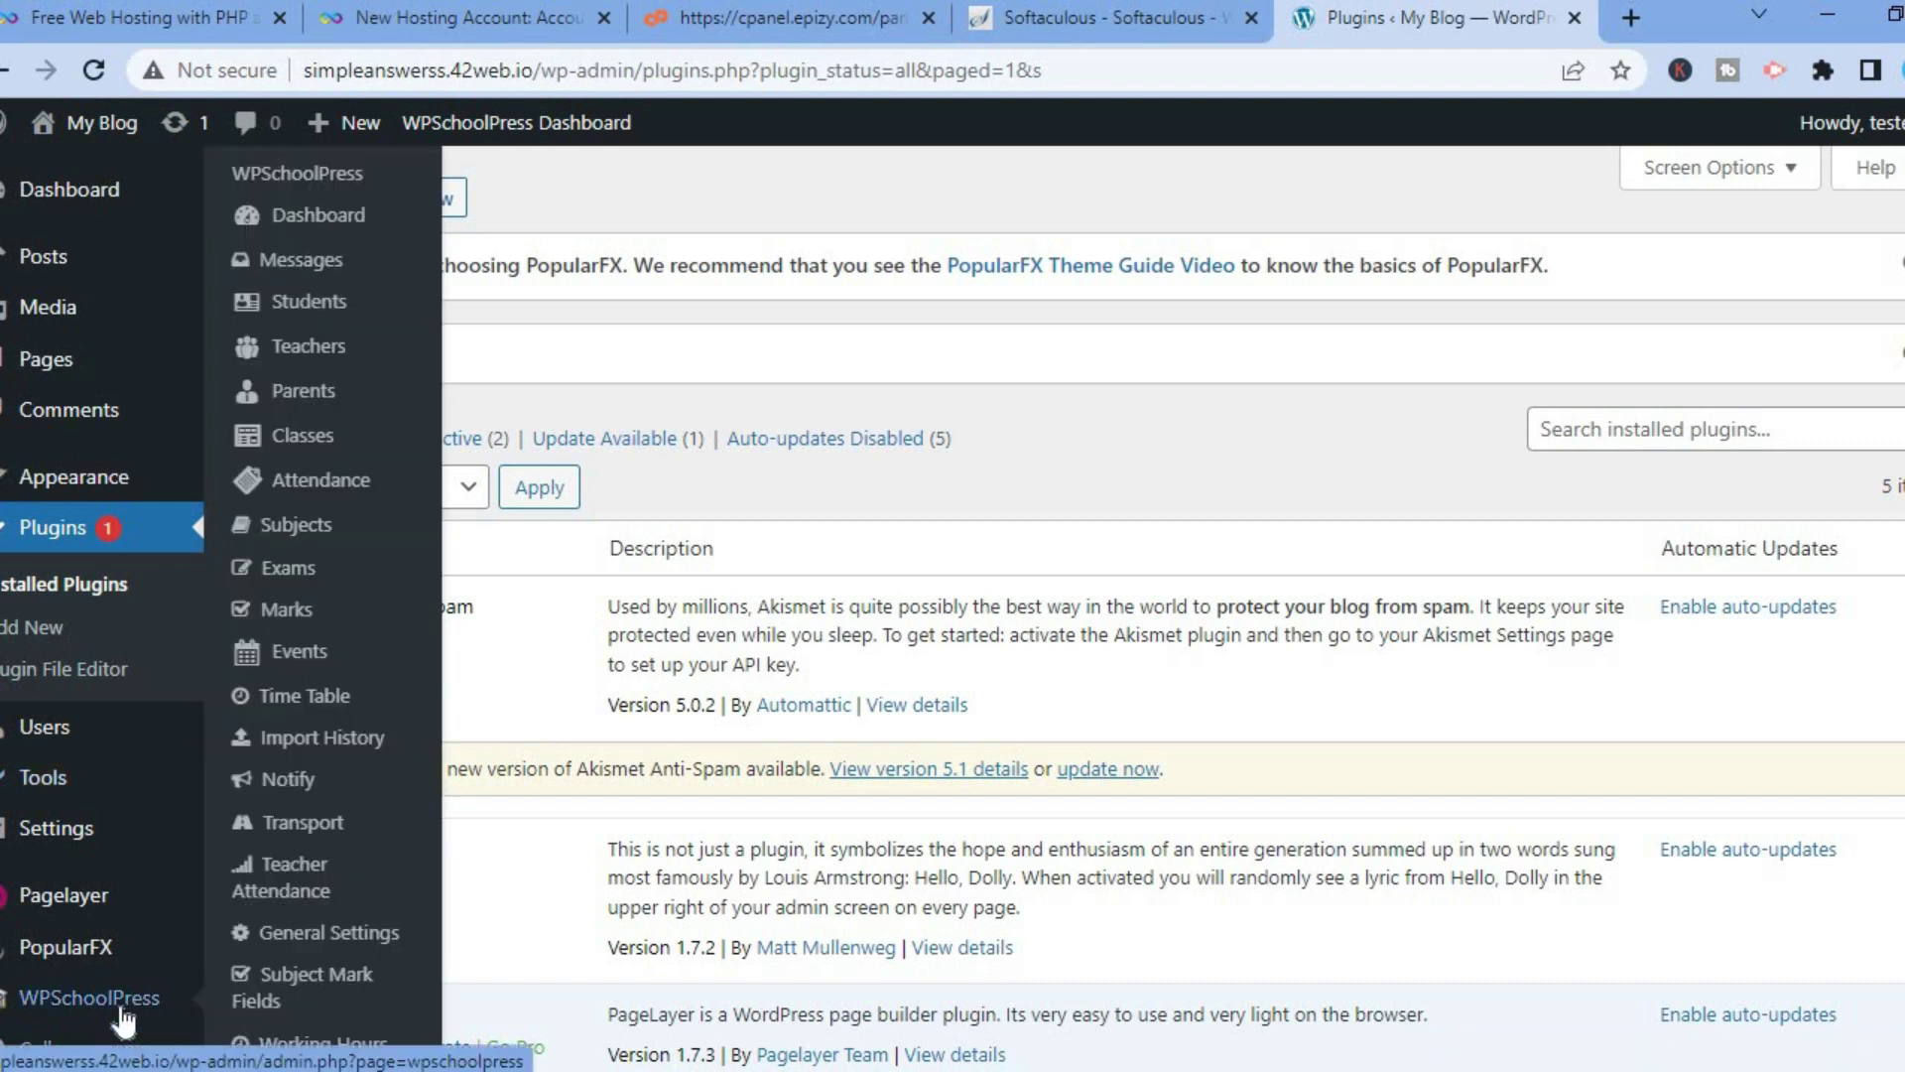
- Browse the WPSchoolPress dashboard, then view the Teachers list showing 0 entries
left_click(318, 212)
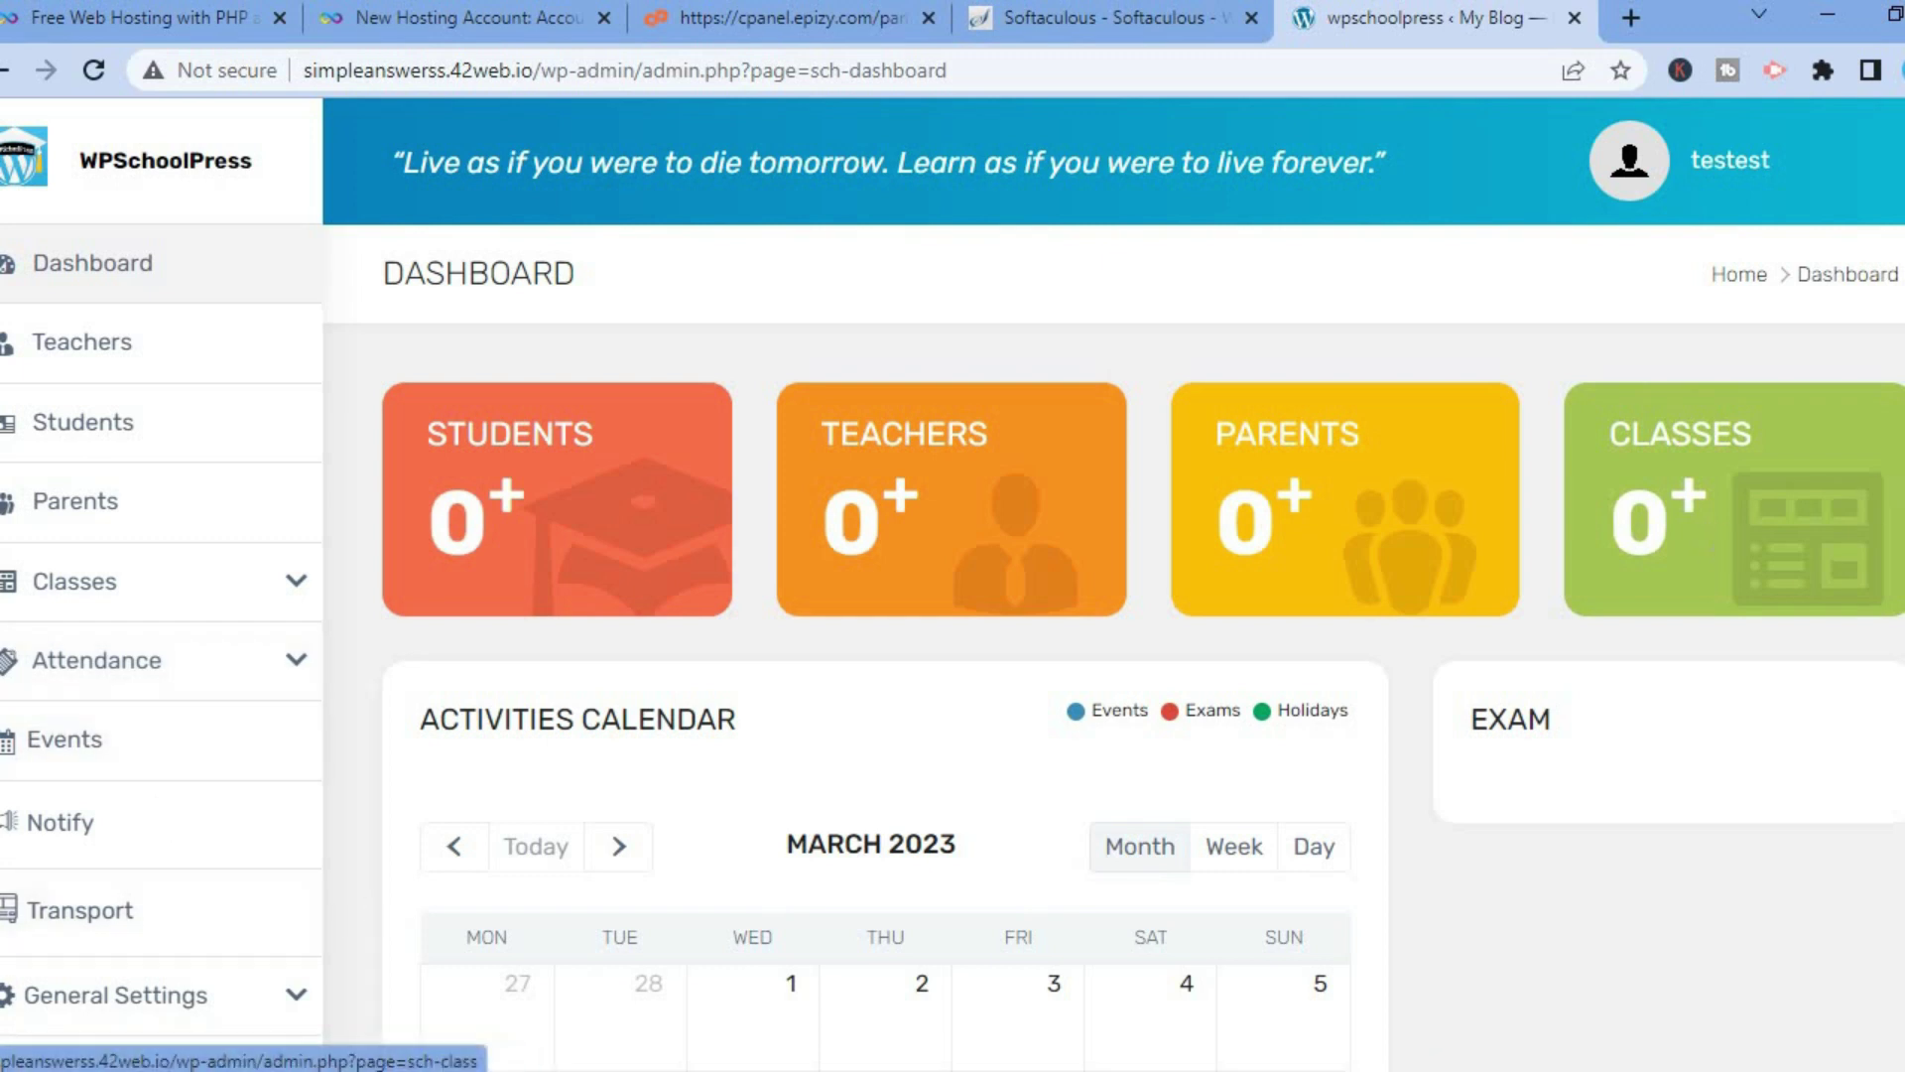
scroll(1142, 645, "down", 5)
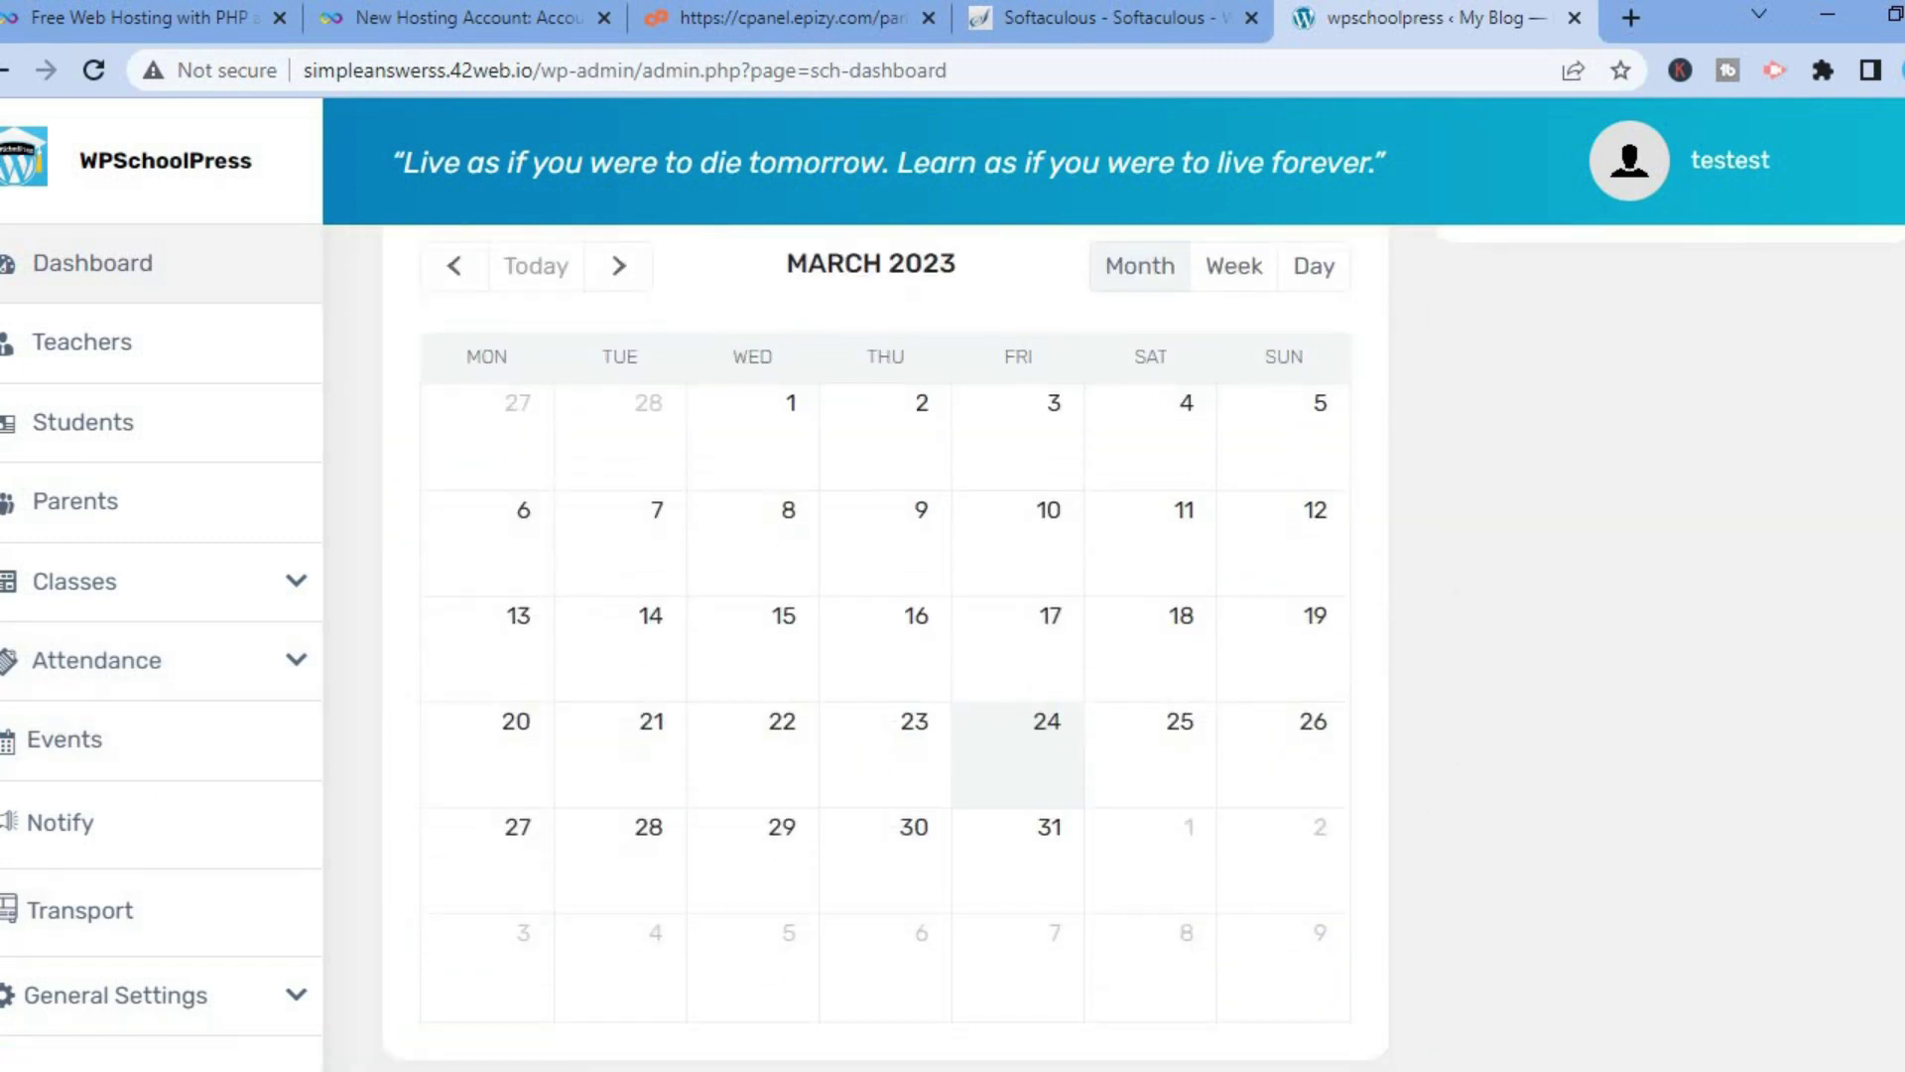
scroll(1141, 645, "down", 2)
scroll(1141, 645, "up", 4)
scroll(1141, 645, "up", 1)
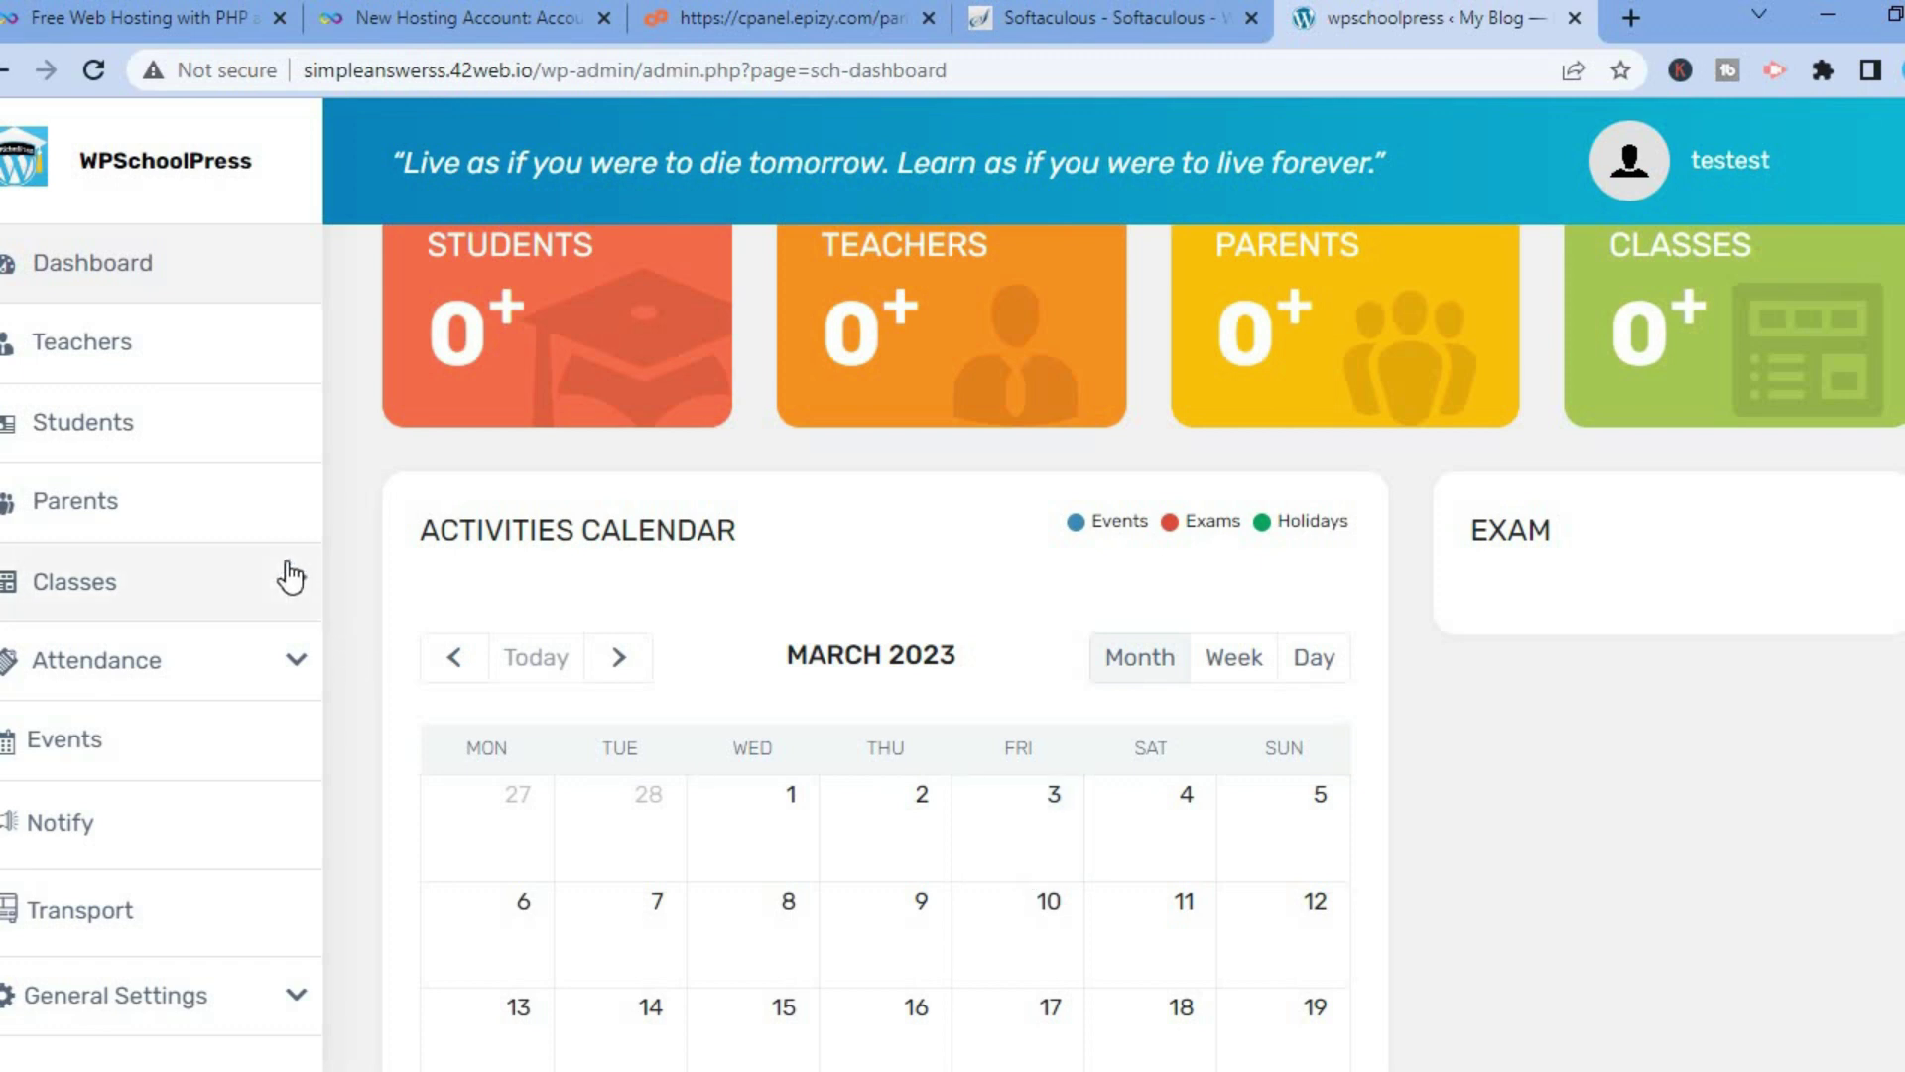
left_click(214, 372)
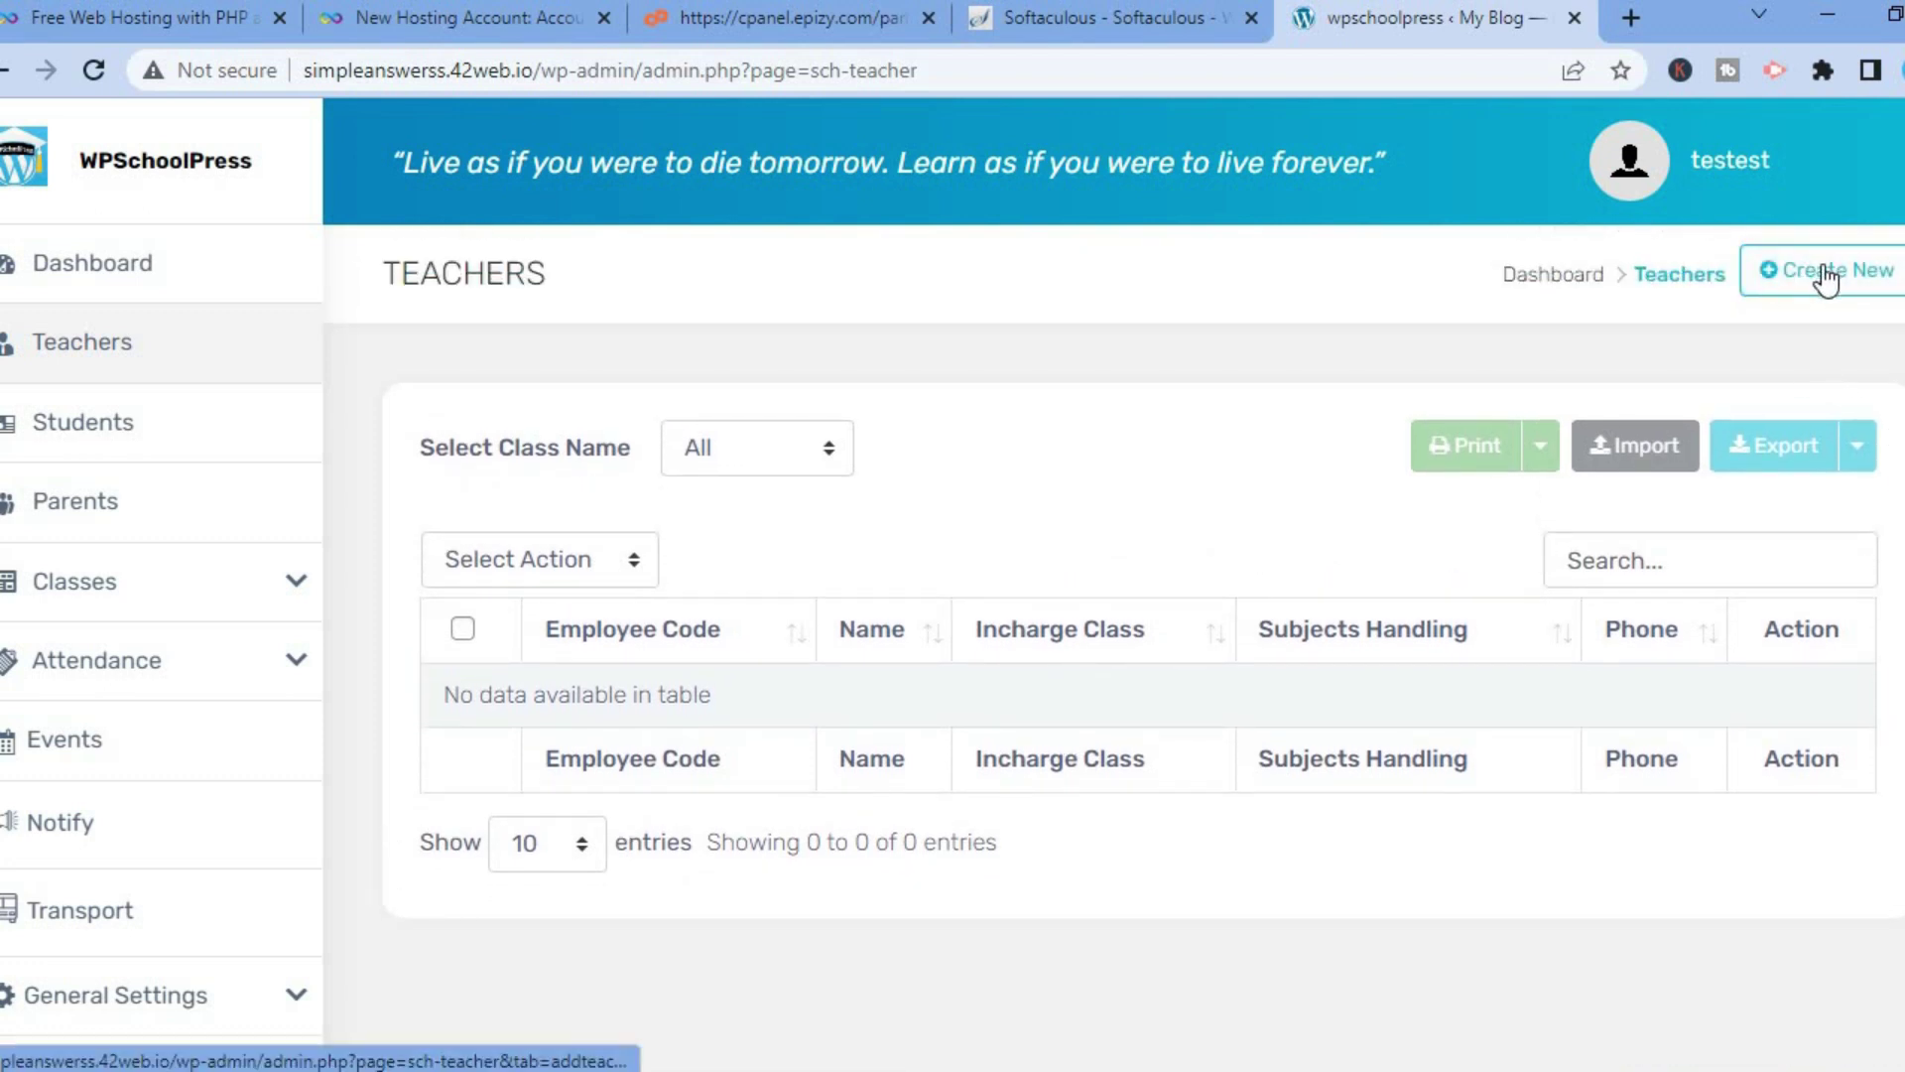
- Open the Add Teacher form, review its personal, account and school sections, and submit it empty
left_click(1826, 281)
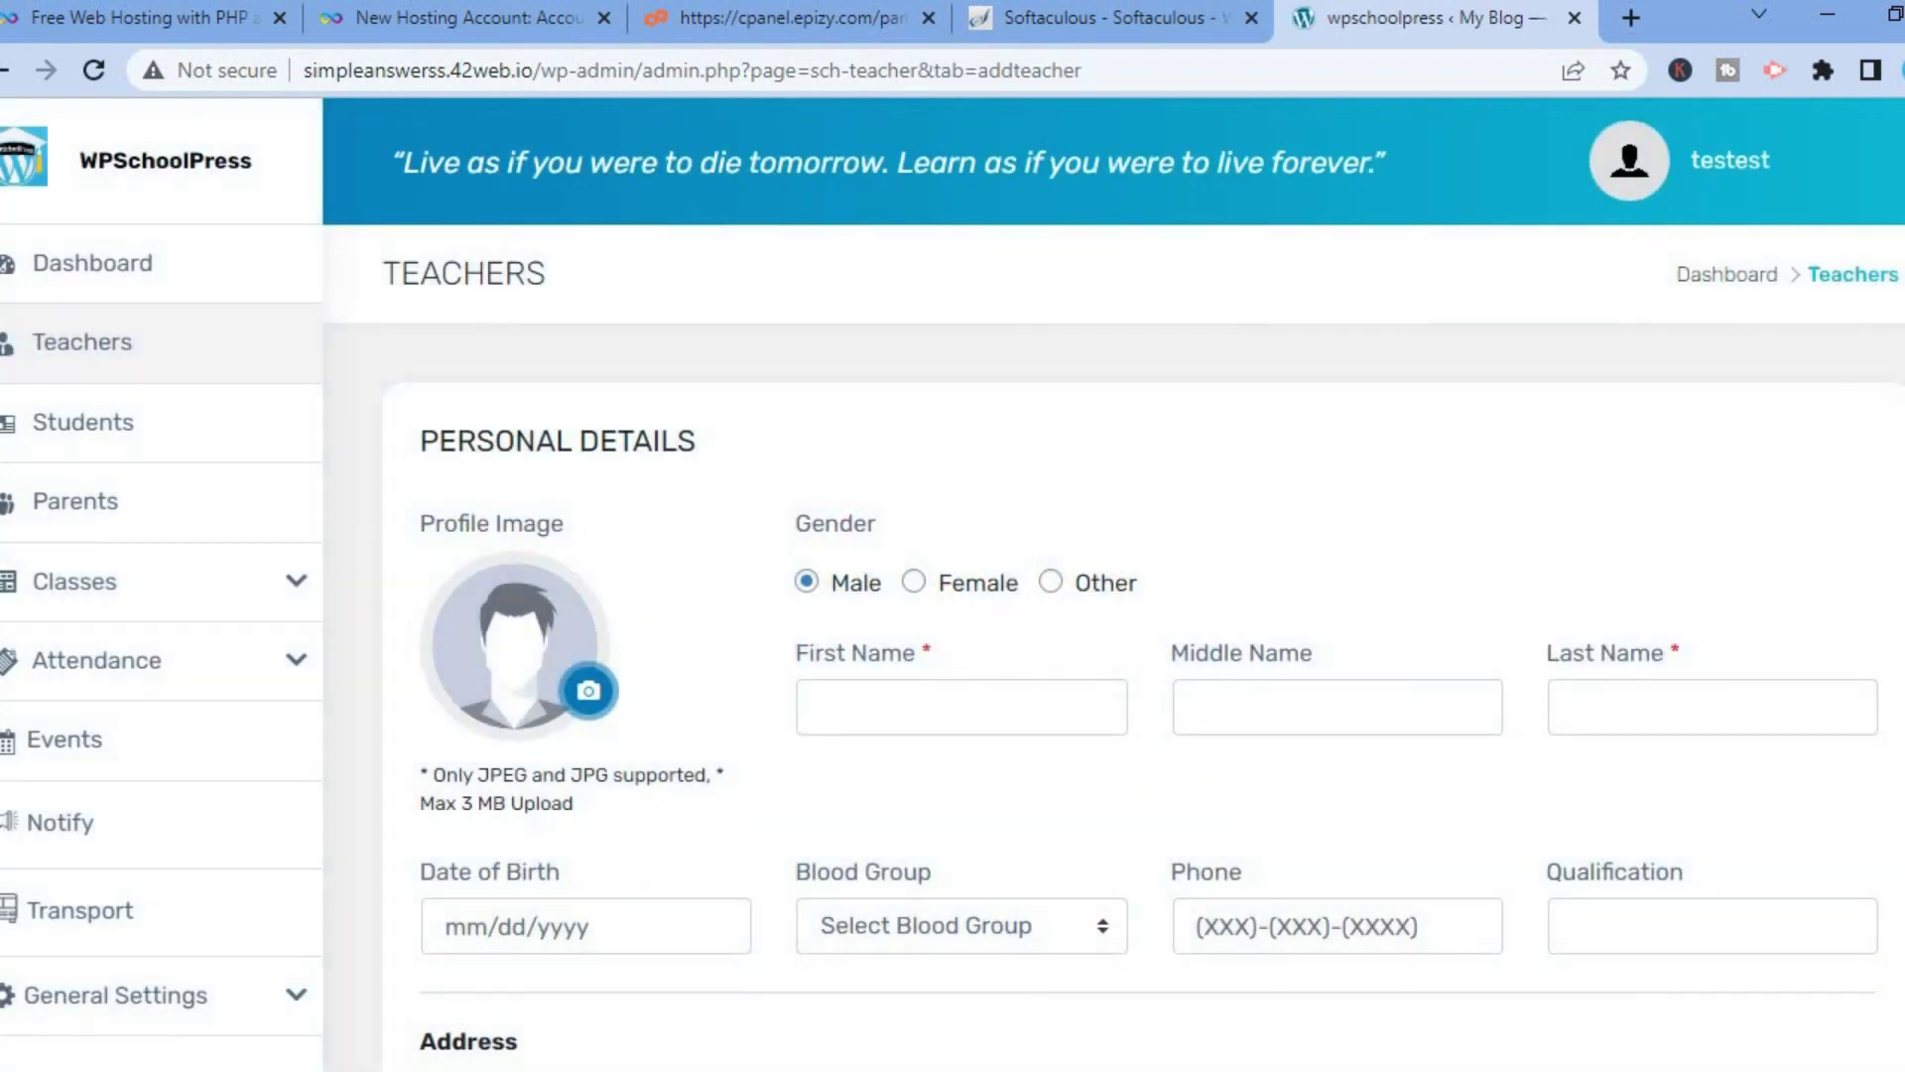
scroll(793, 456, "down", 2)
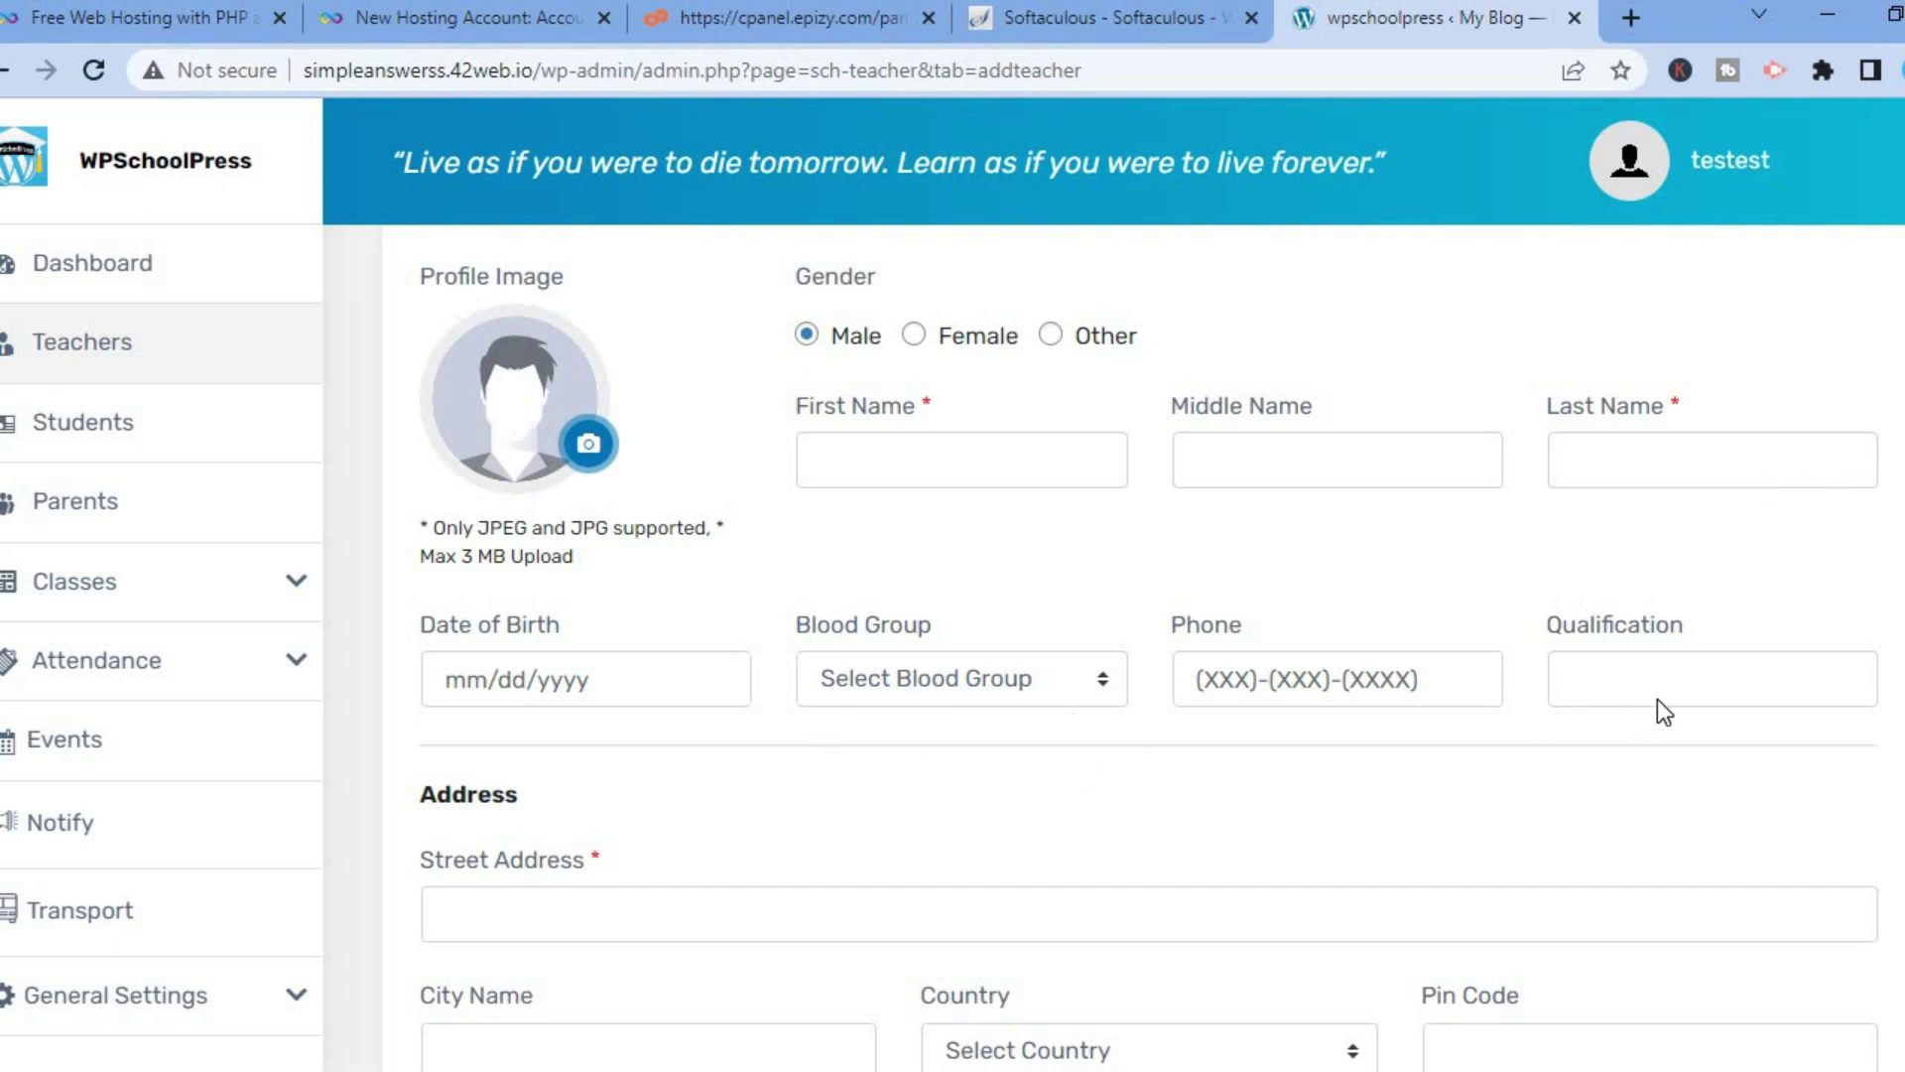
scroll(1141, 645, "down", 5)
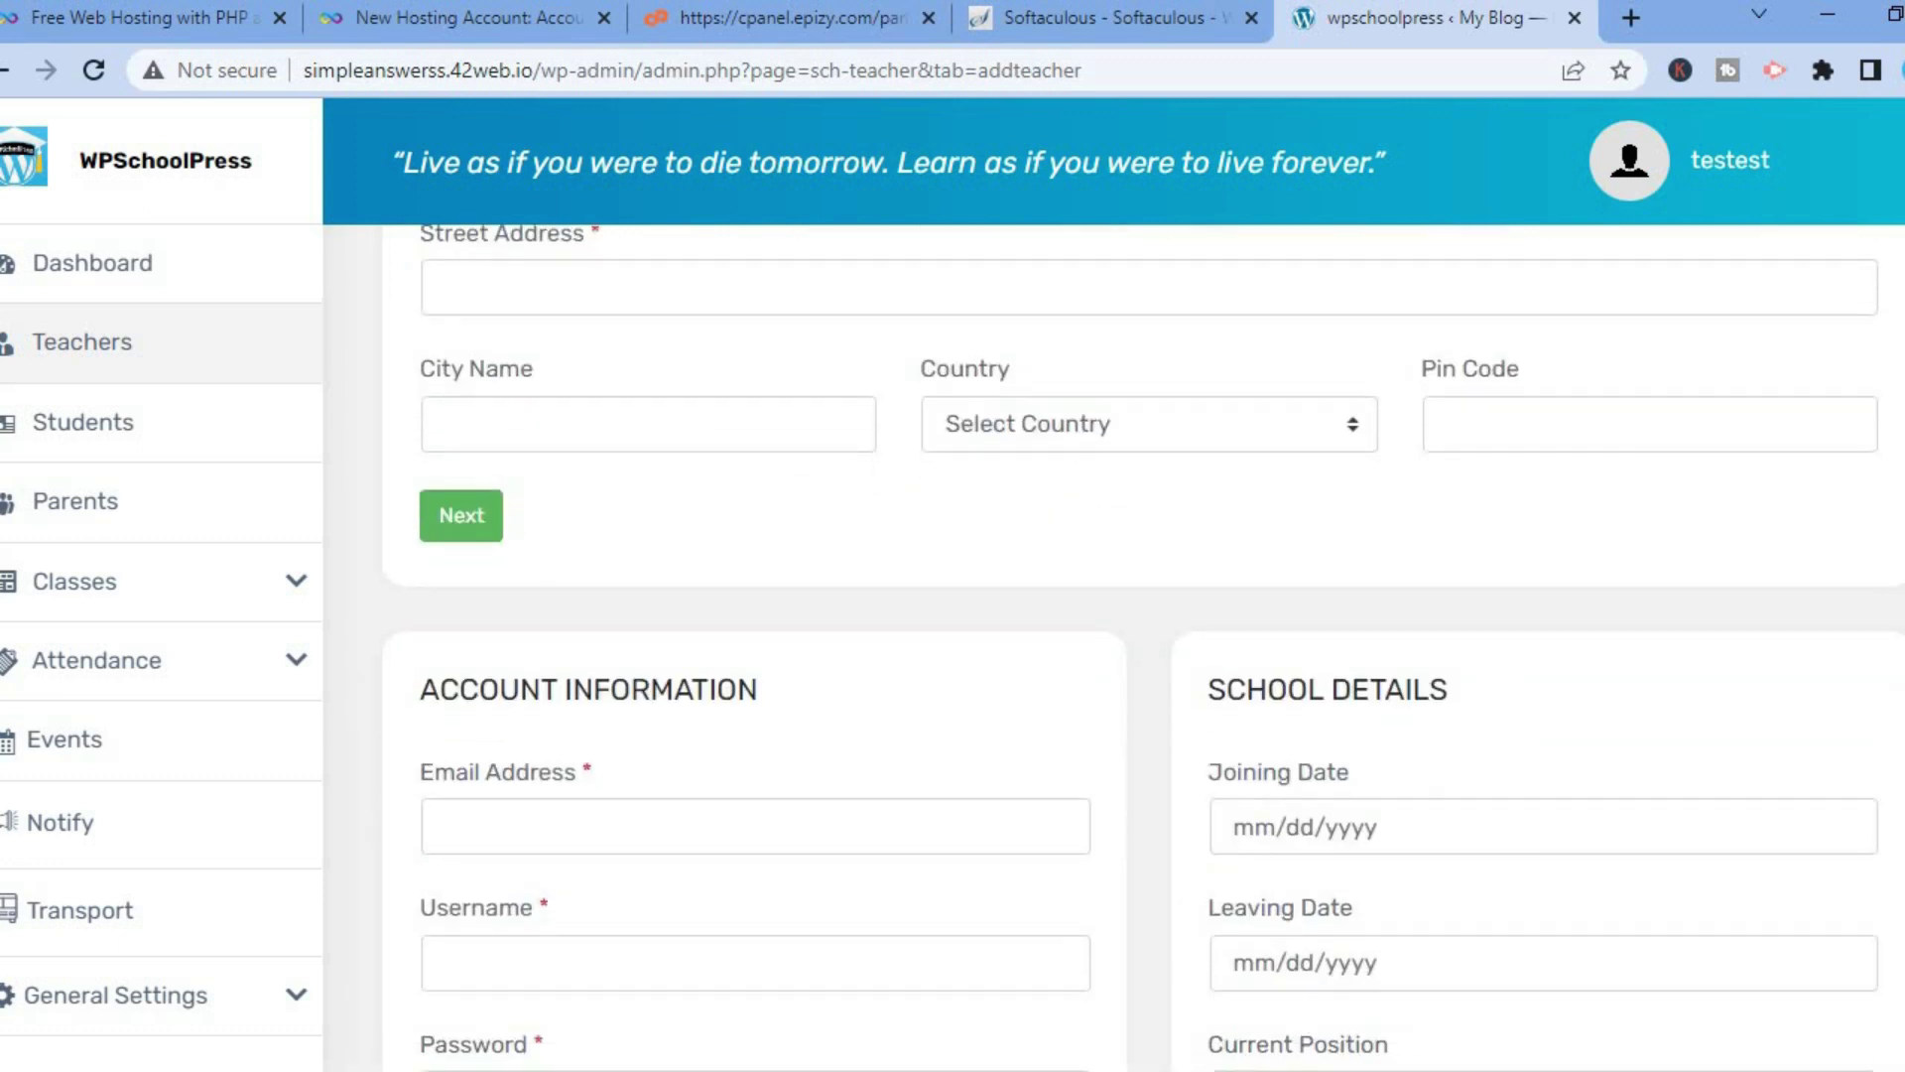
scroll(1141, 645, "down", 4)
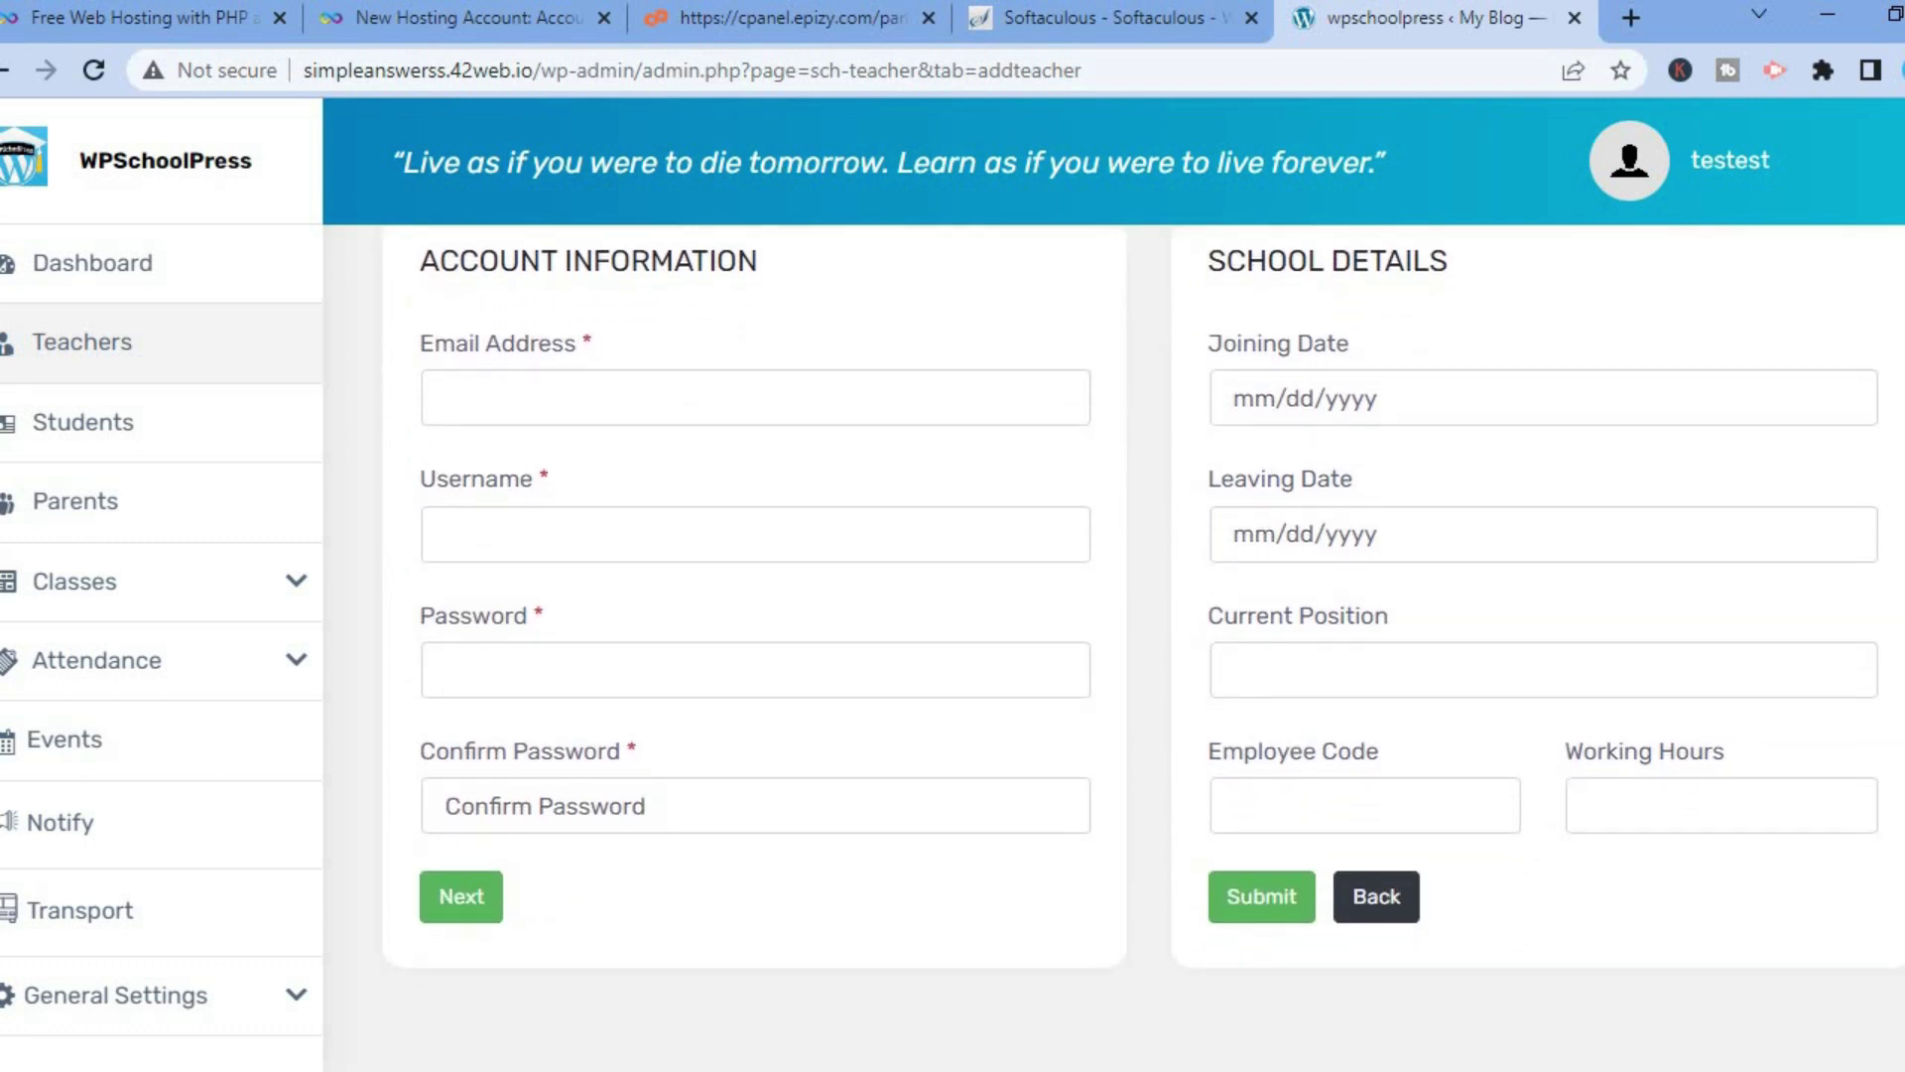
left_click(1267, 905)
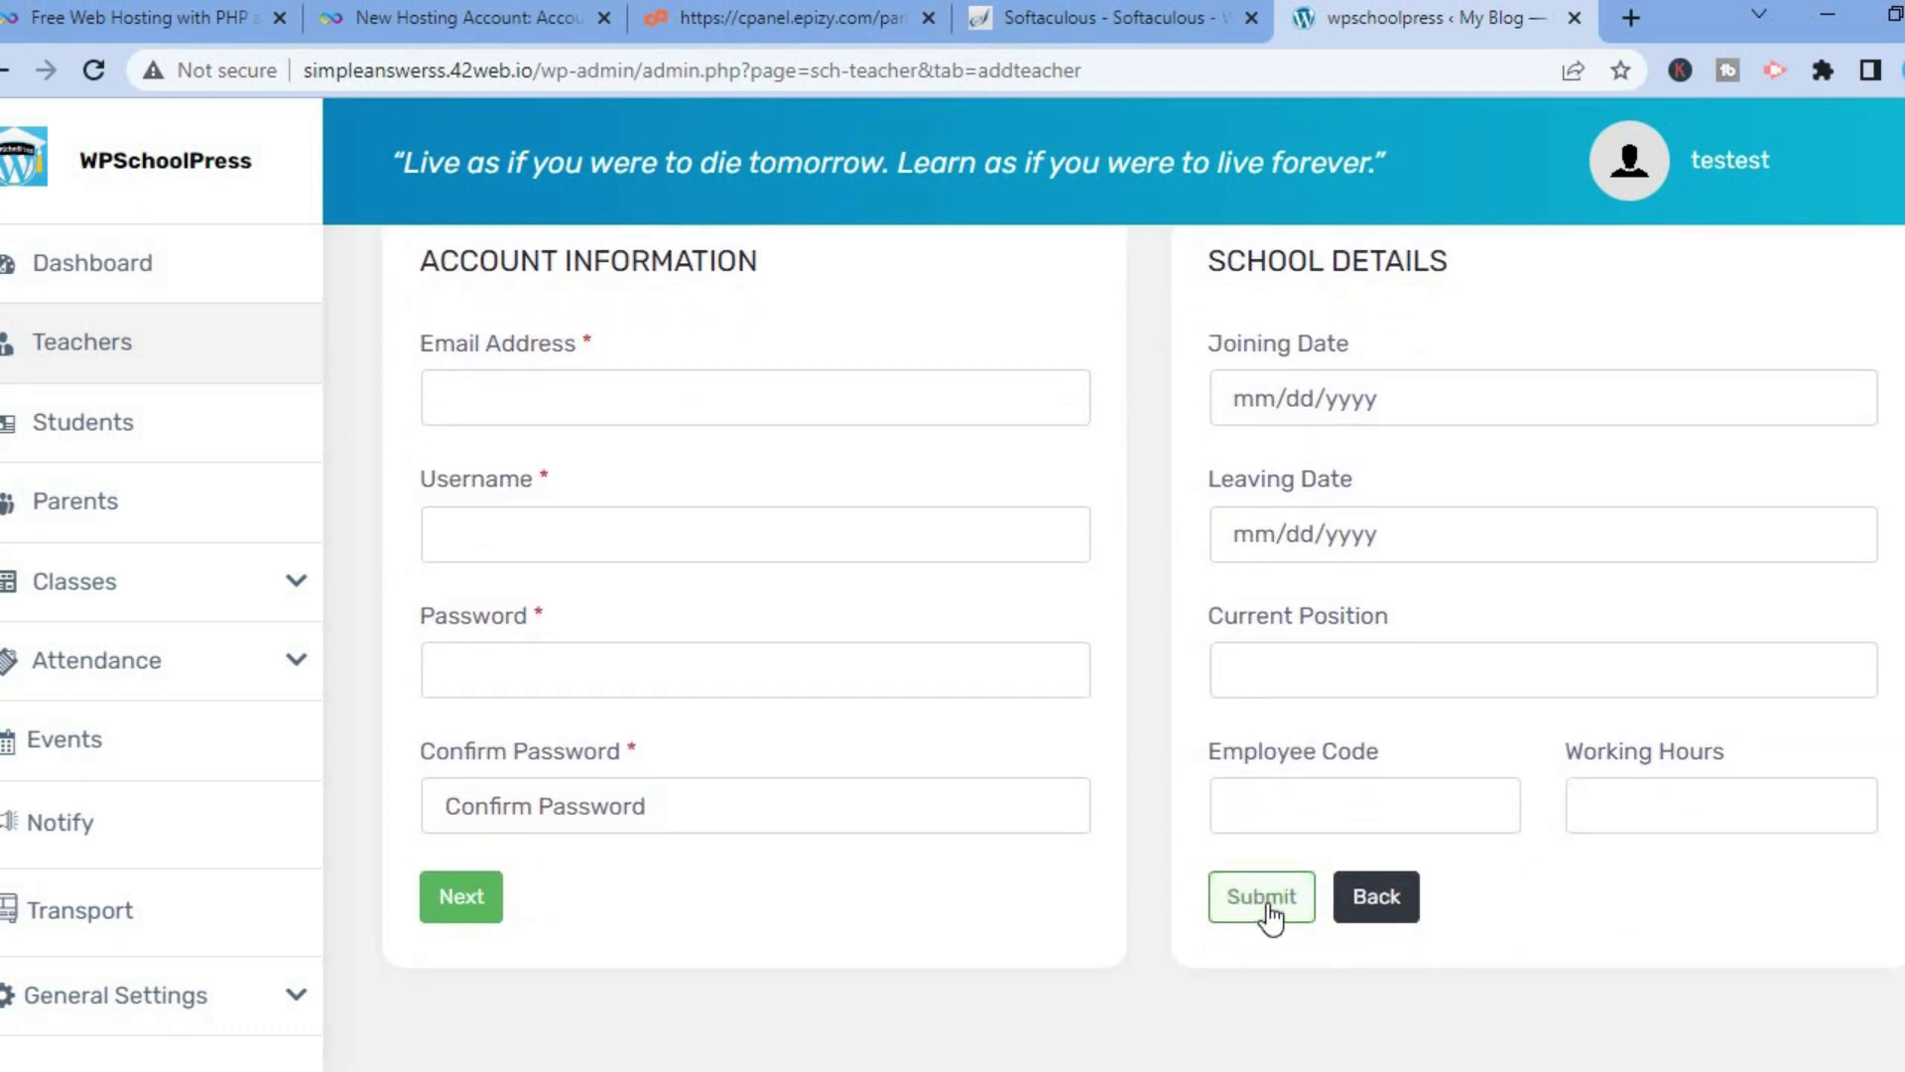
- View the Students, Parents and Subjects pages, then the Attendance options and Events calendar
left_click(148, 418)
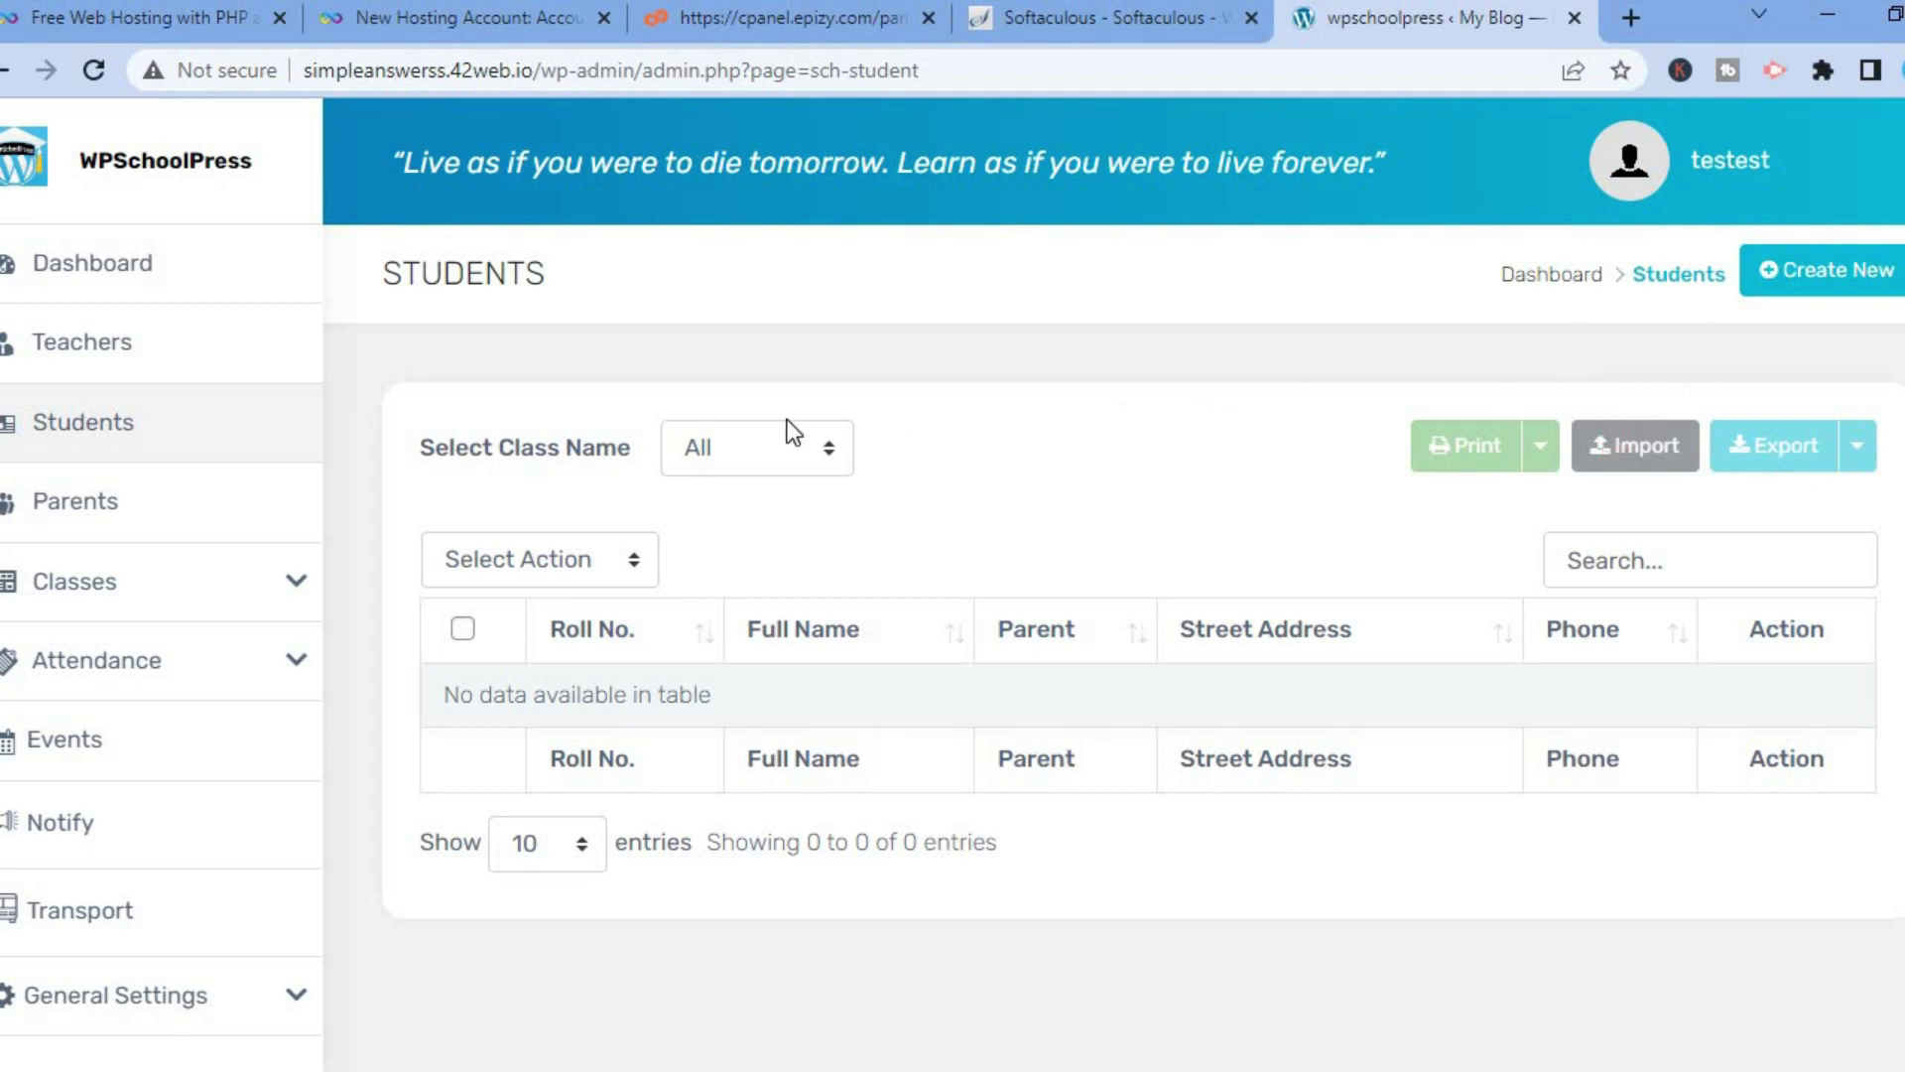
left_click(197, 504)
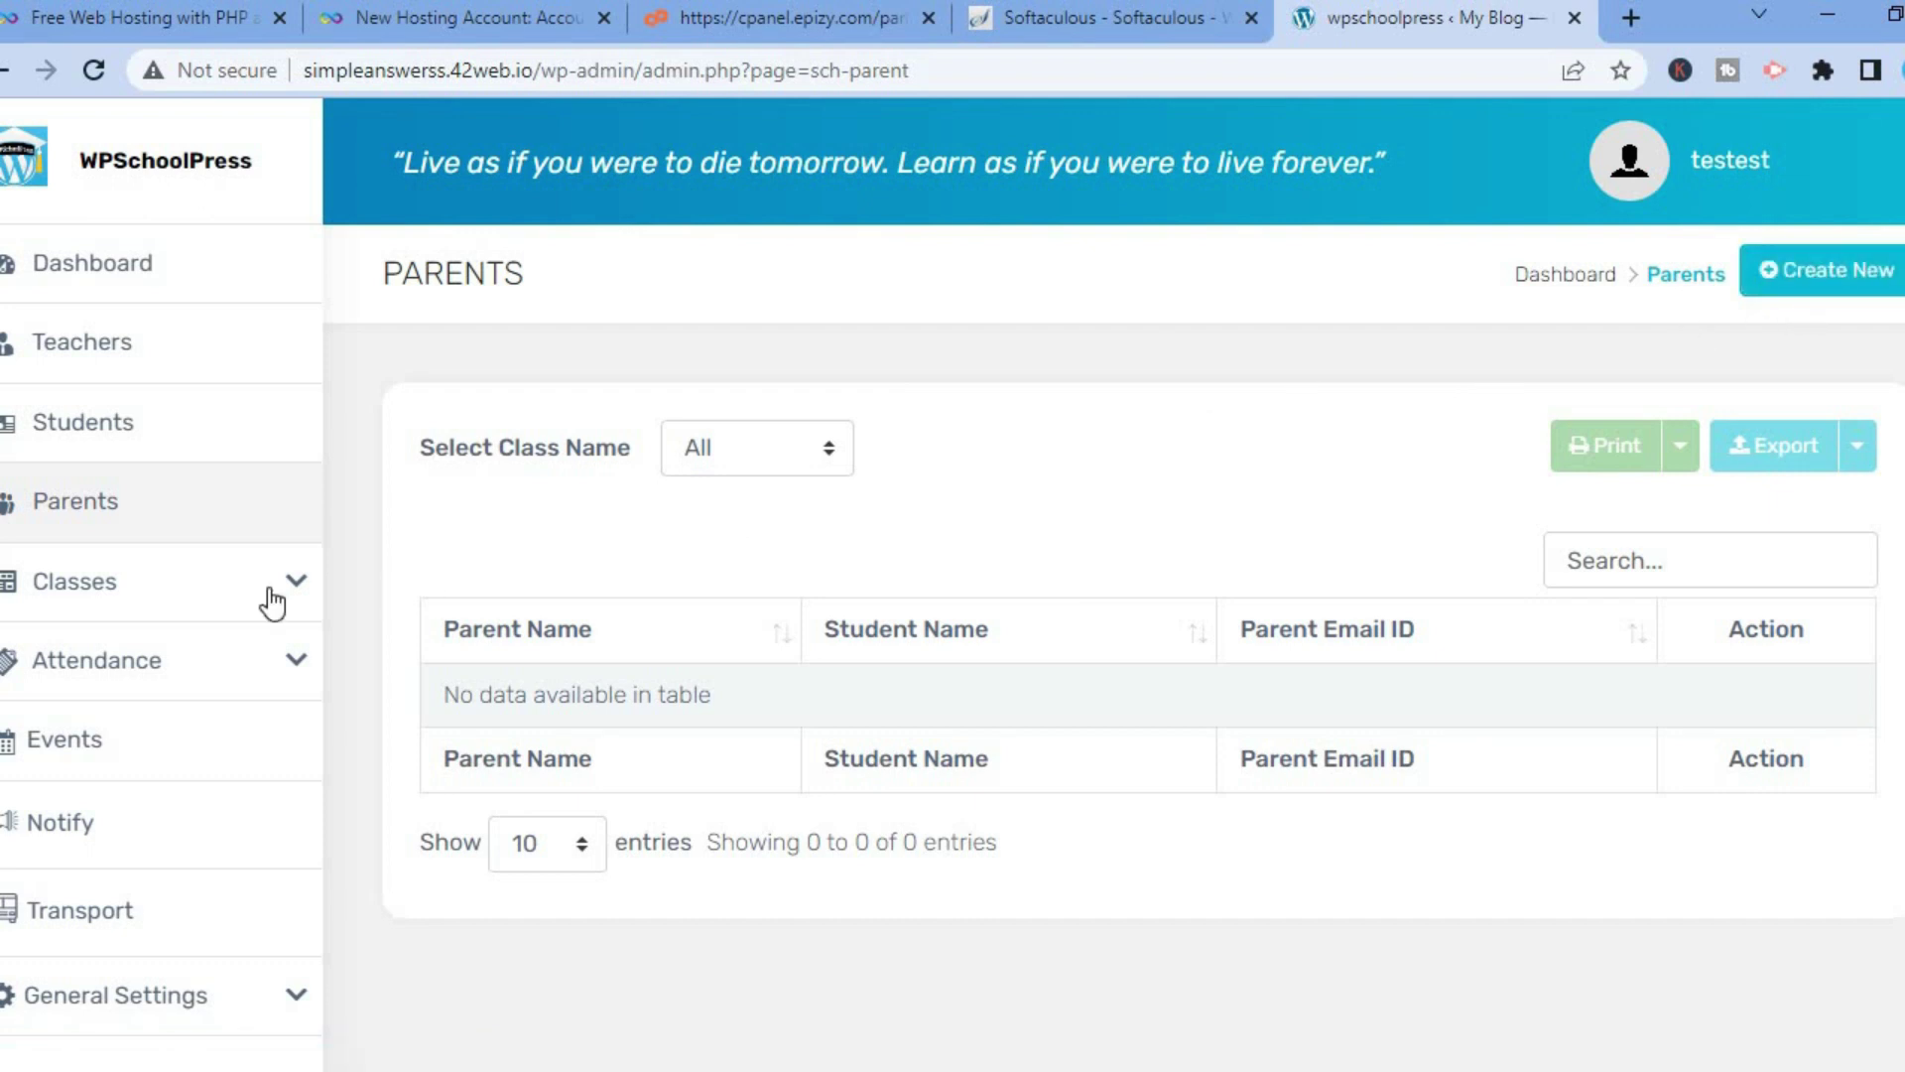
left_click(121, 600)
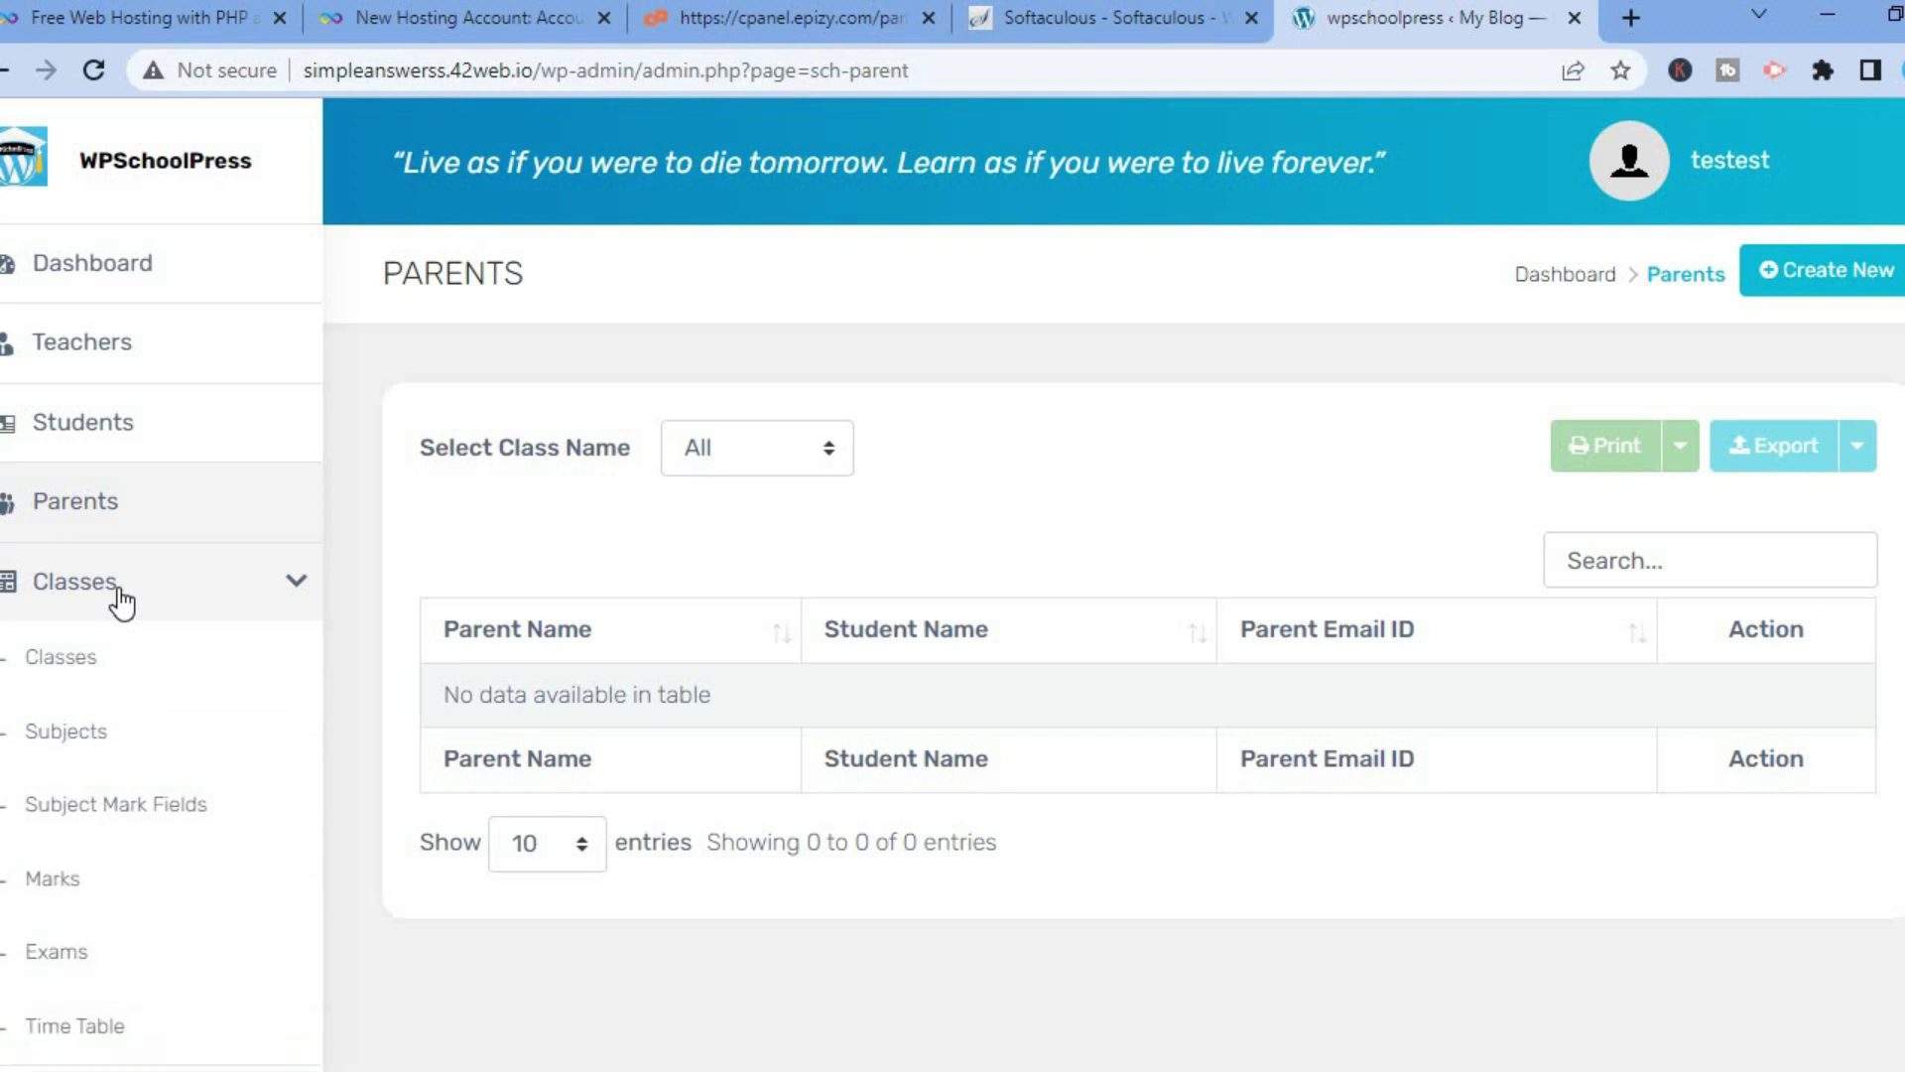
left_click(97, 736)
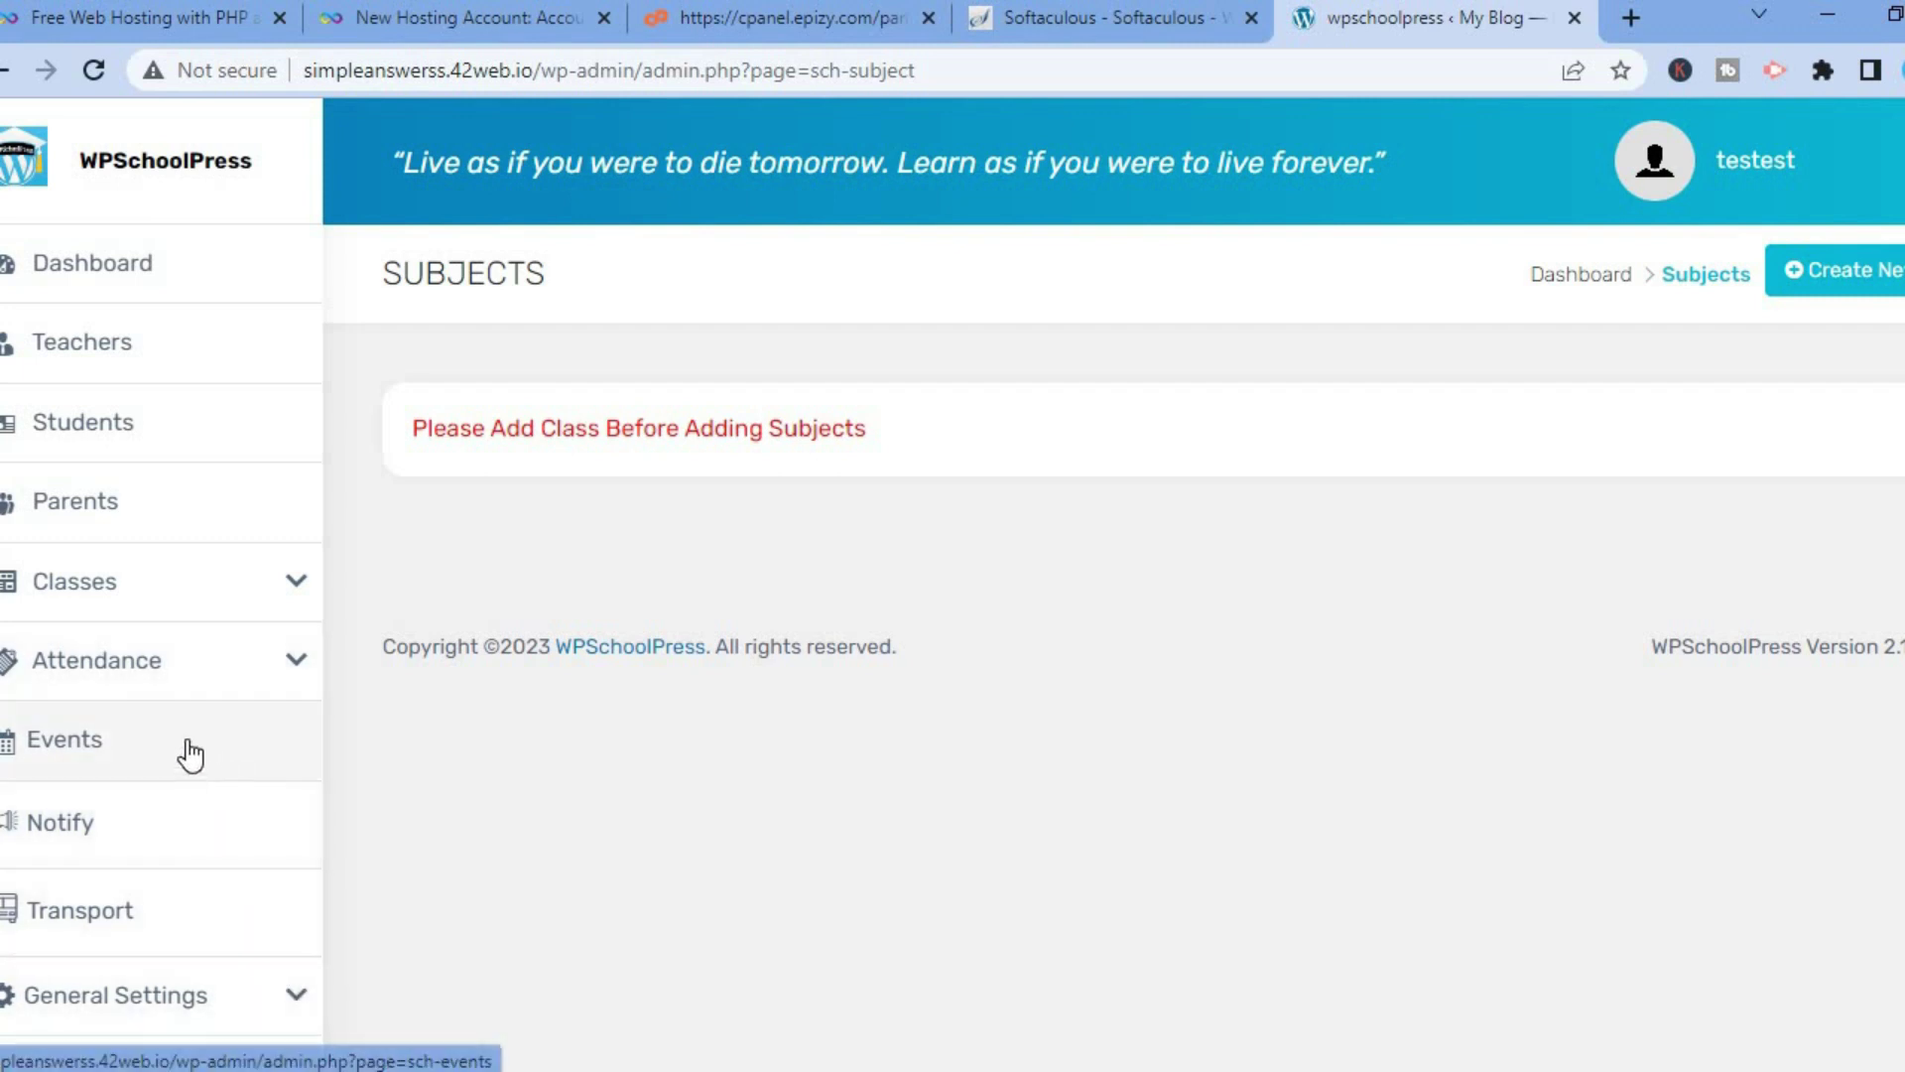
left_click(221, 682)
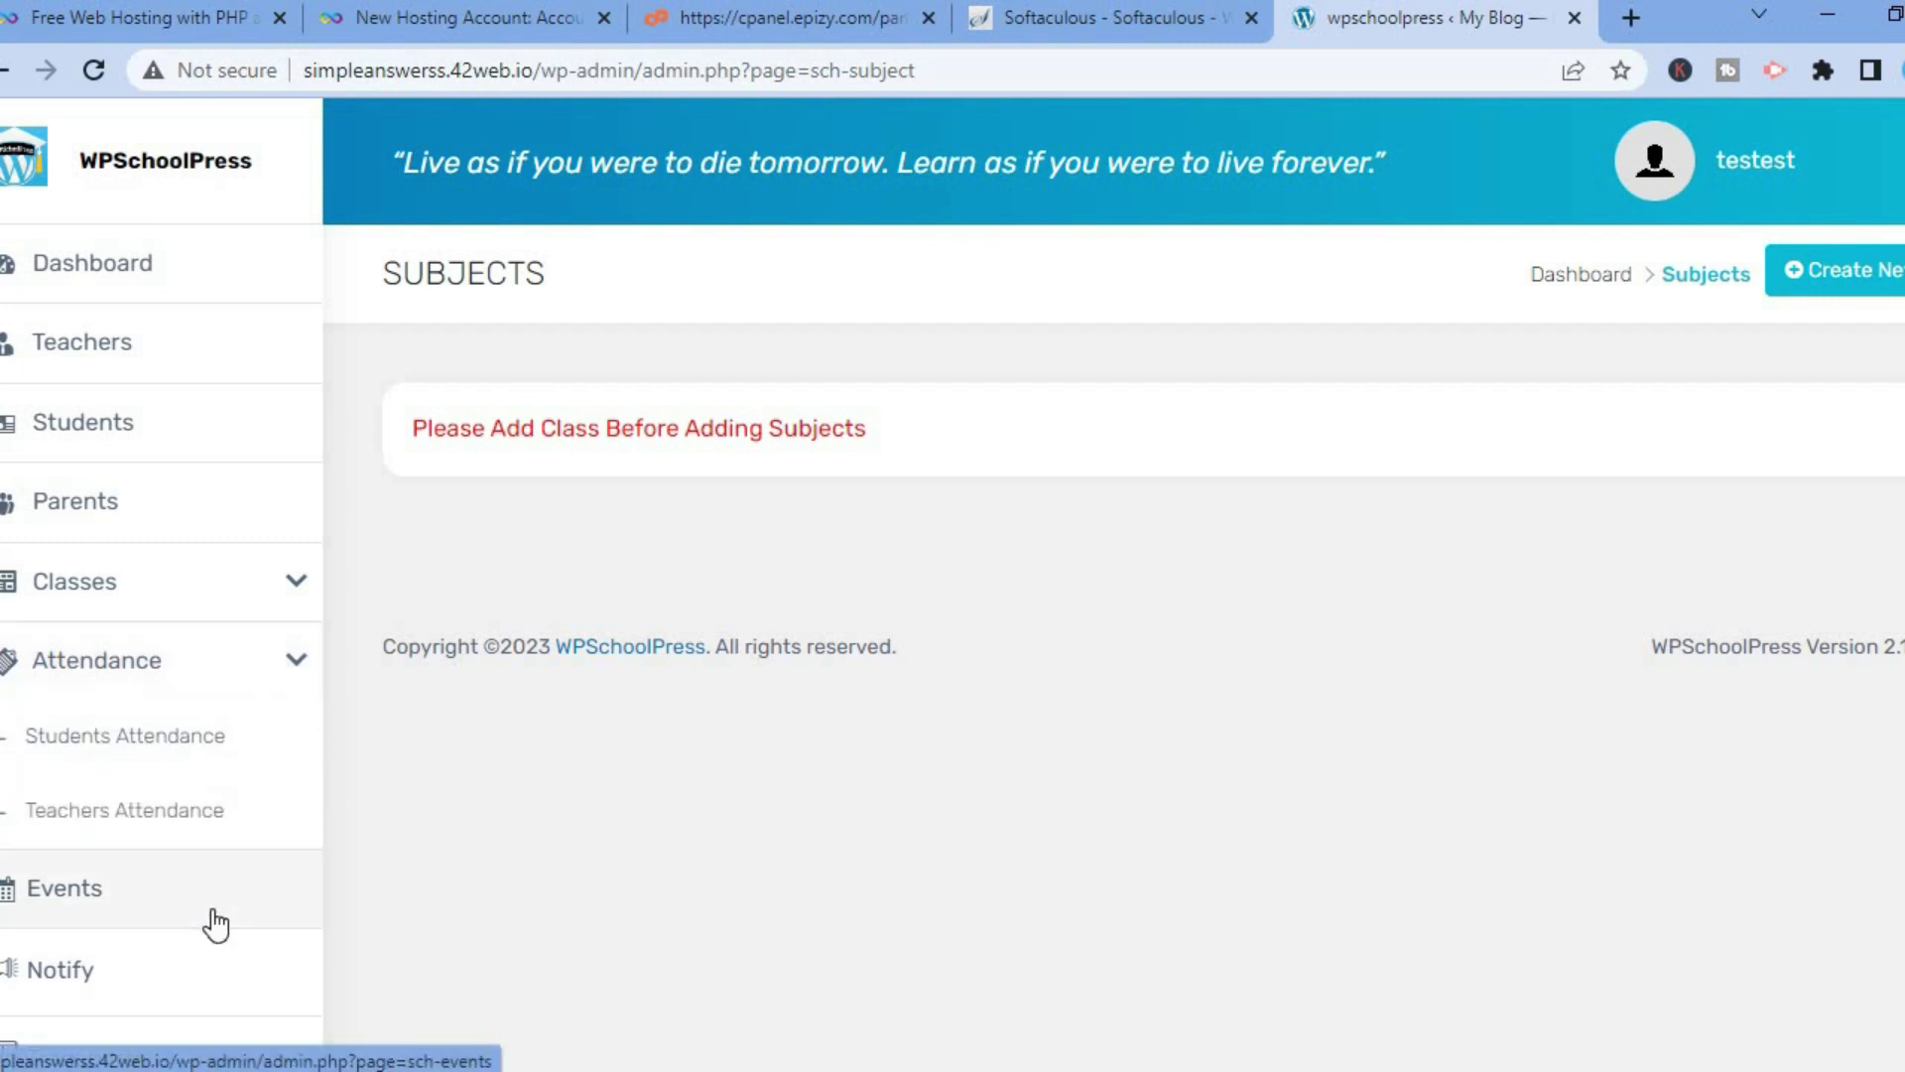
left_click(215, 923)
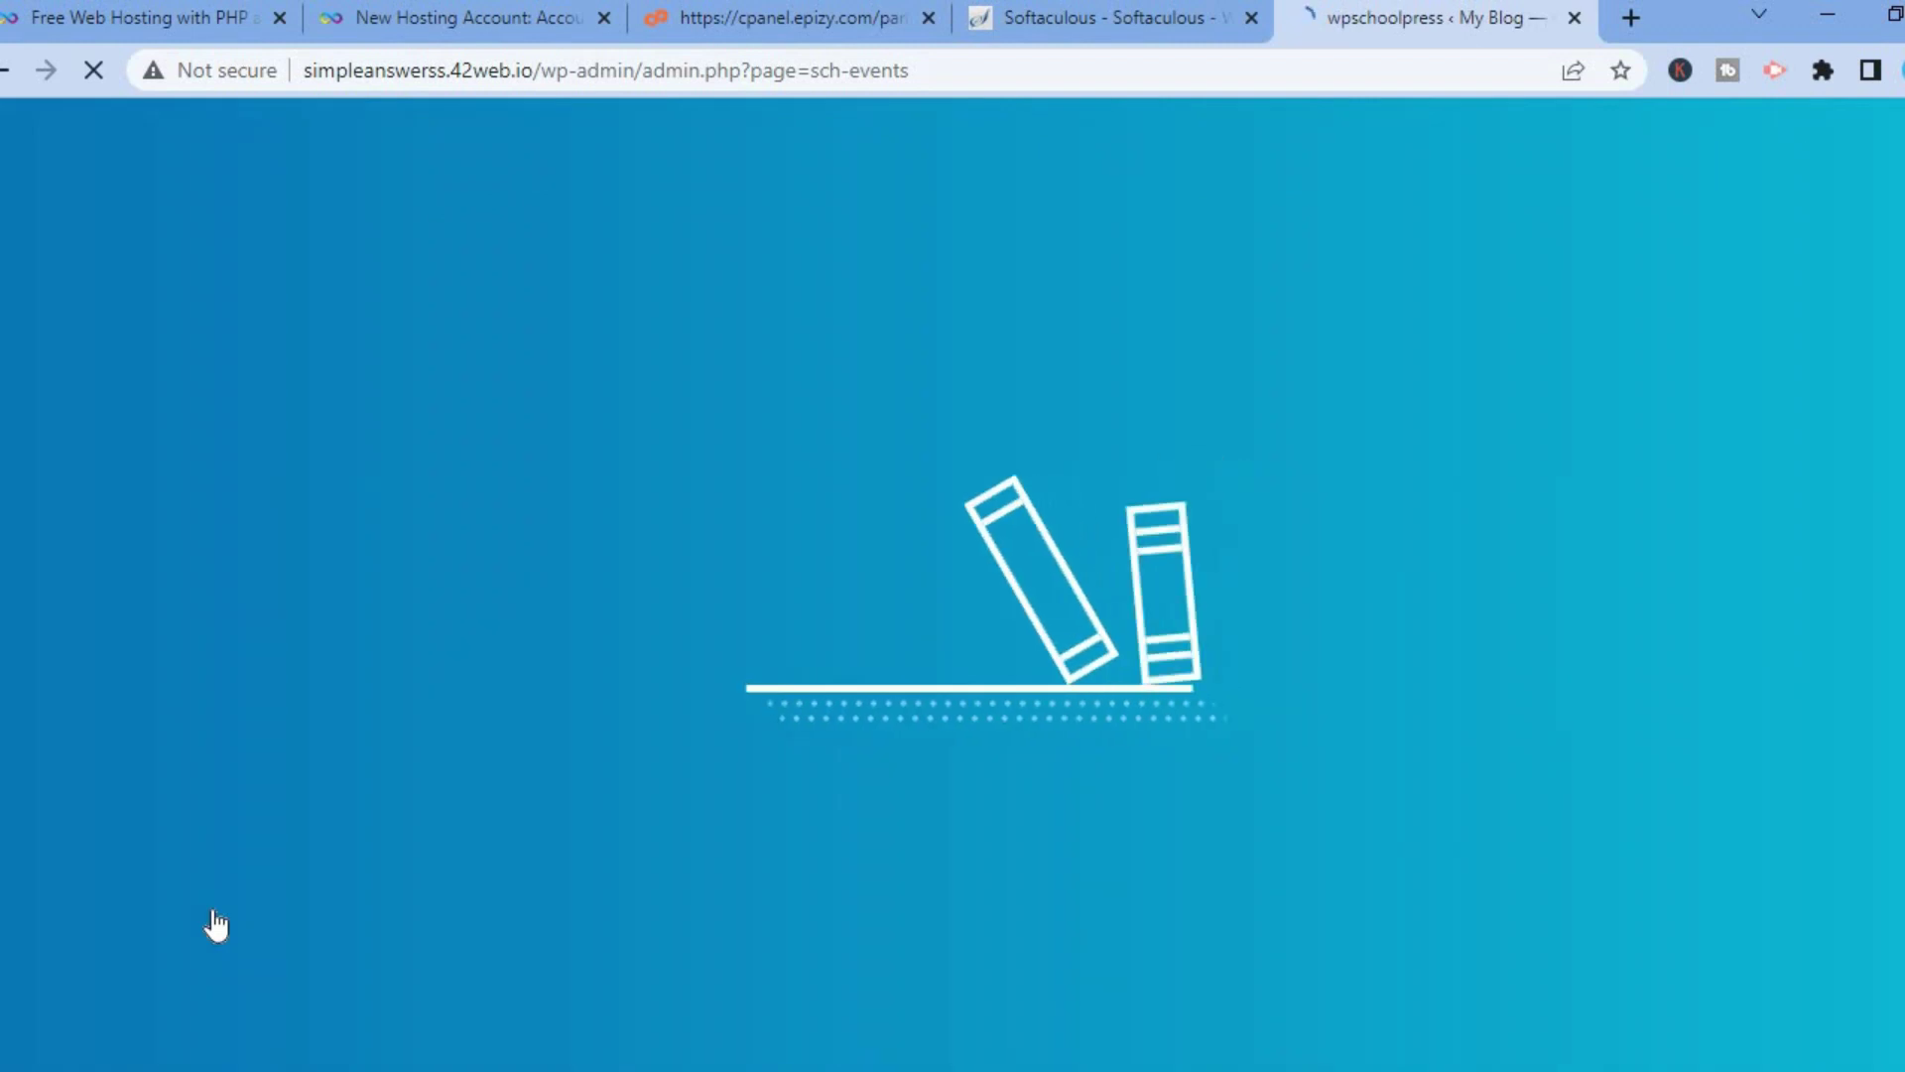